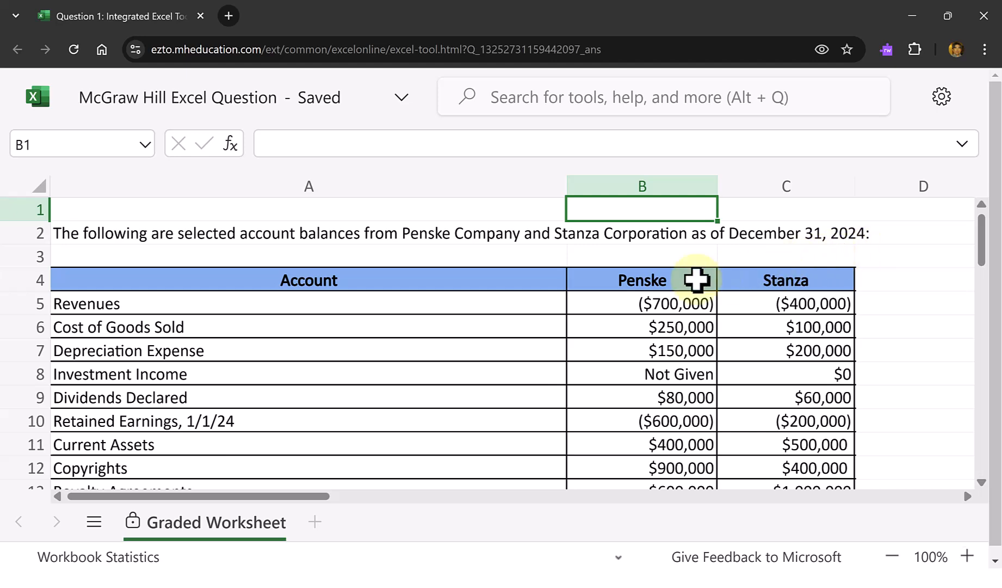
Step: Review the Penske and Stanza account balances as of December 31, 2024, from revenues through additional paid-in capital
scroll(675, 279, down, 1)
scroll(675, 279, down, 5)
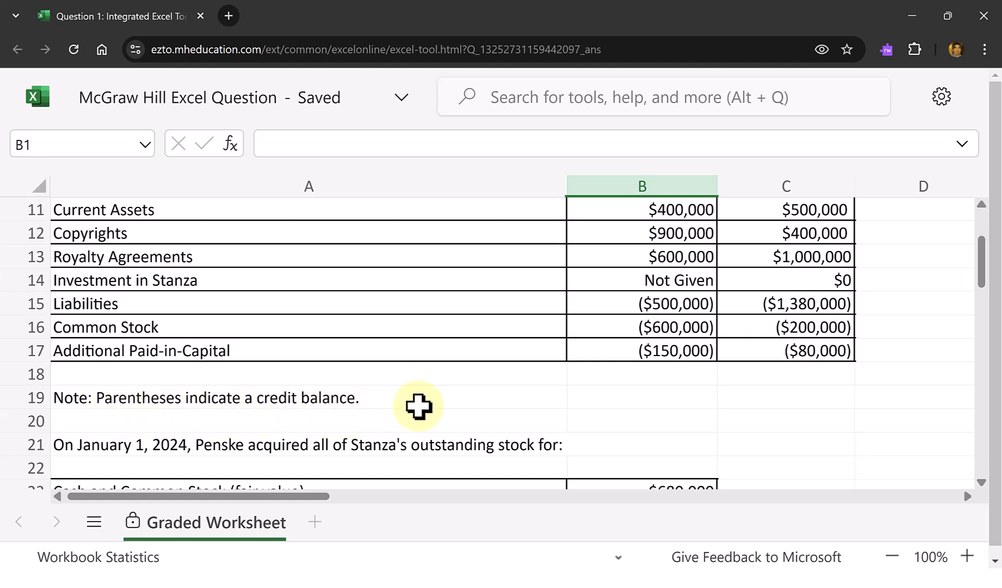
scroll(656, 406, up, 5)
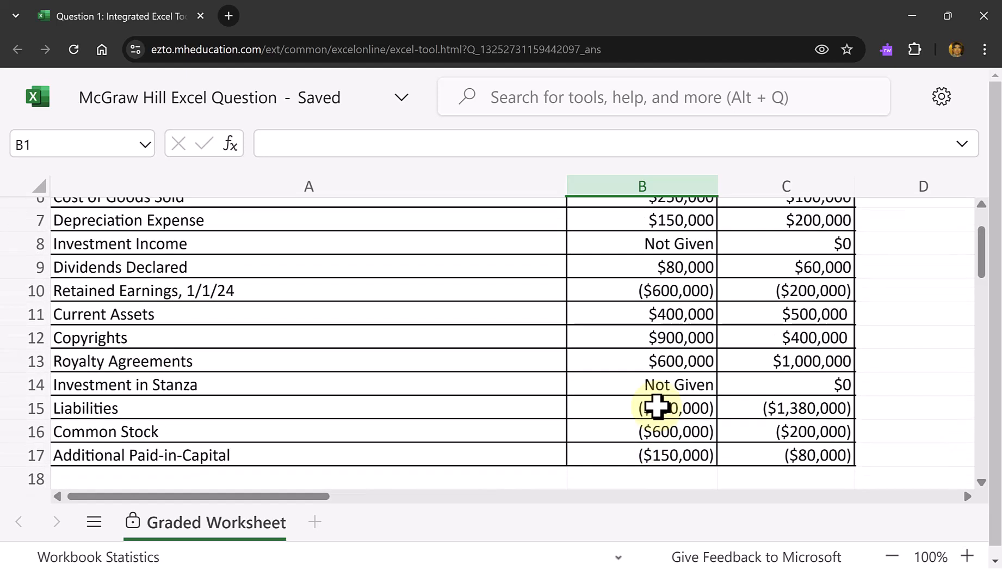
scroll(696, 284, down, 4)
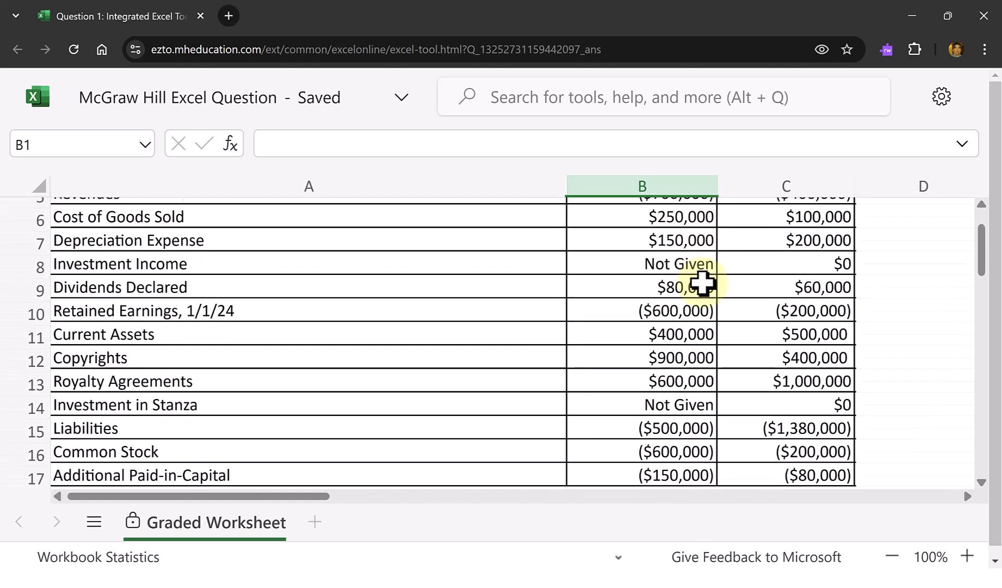
scroll(702, 283, down, 3)
scroll(702, 282, up, 5)
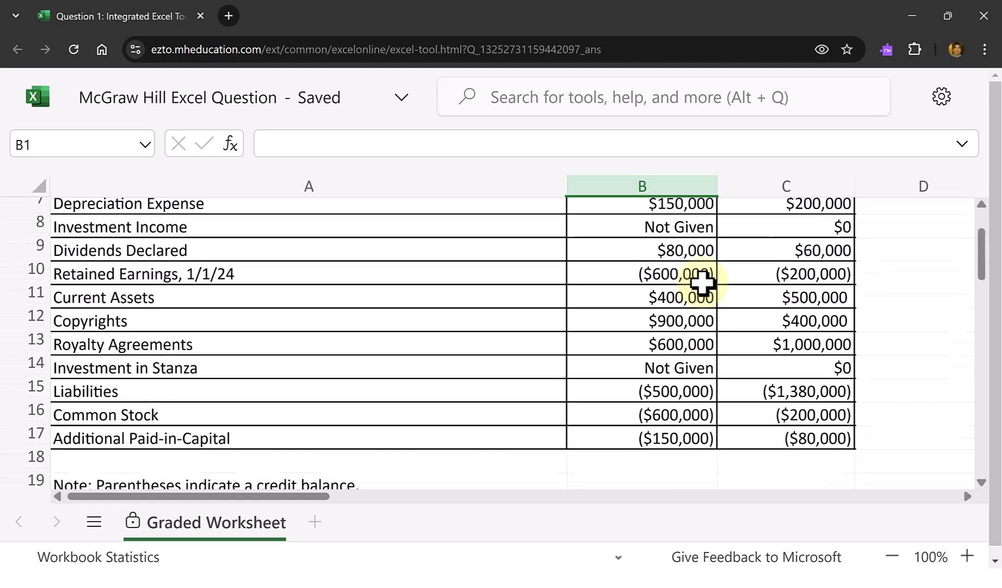
scroll(702, 282, up, 2)
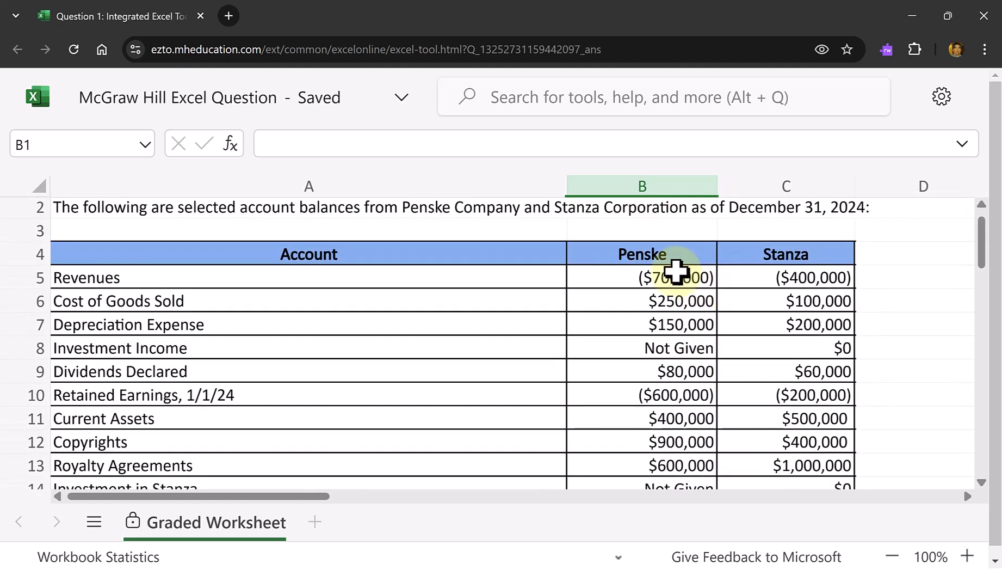
scroll(676, 269, down, 1)
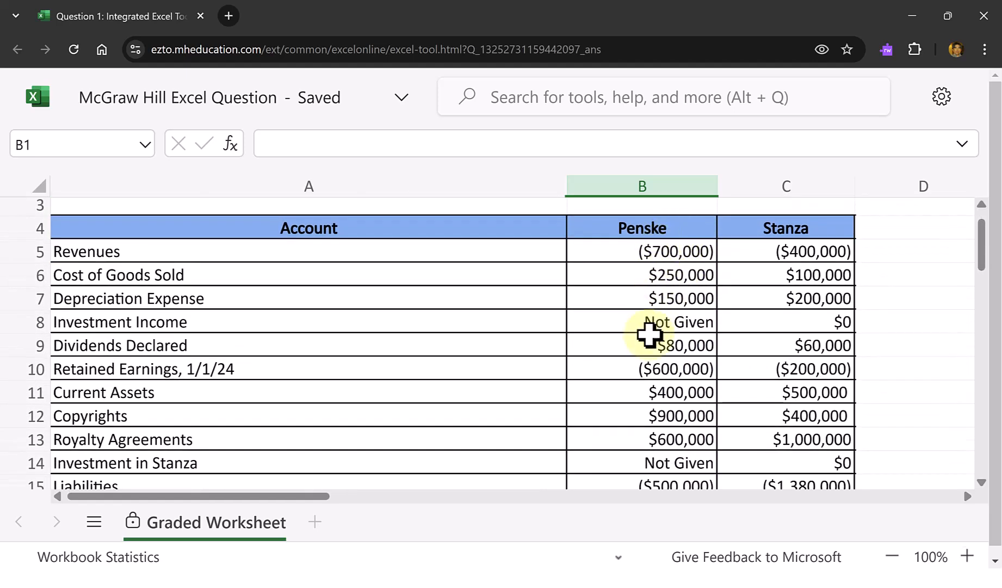
scroll(647, 384, down, 1)
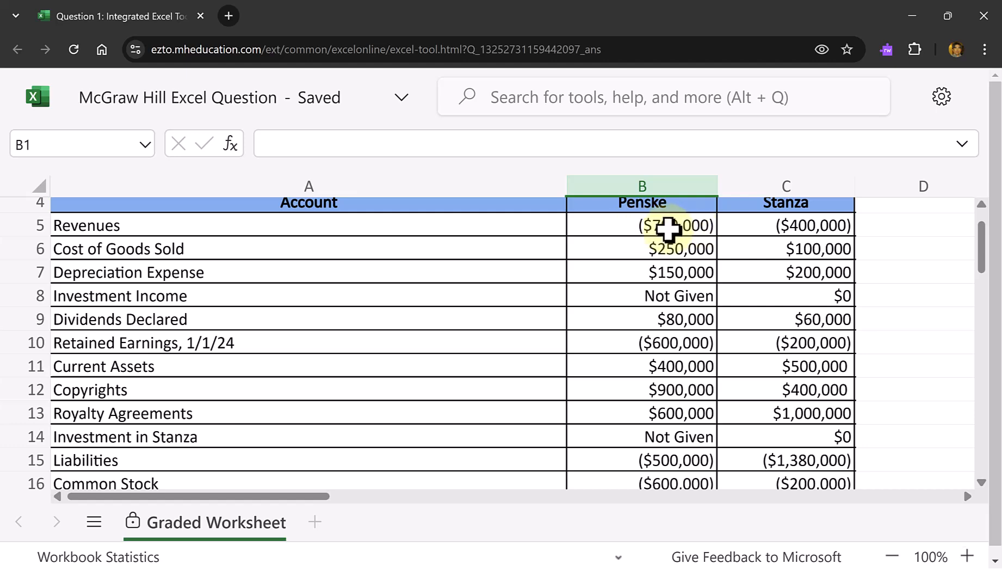
scroll(666, 351, down, 2)
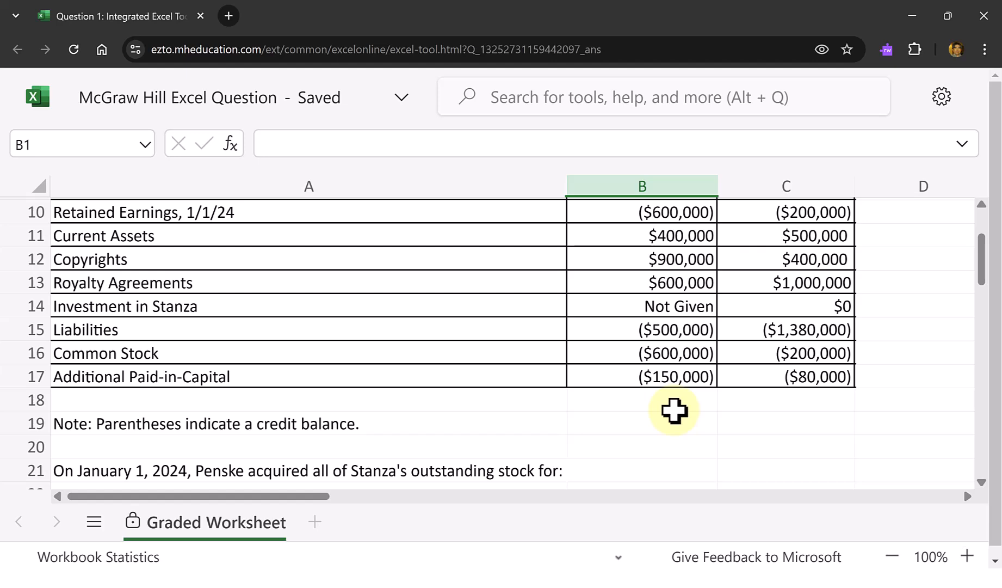
scroll(675, 410, up, 3)
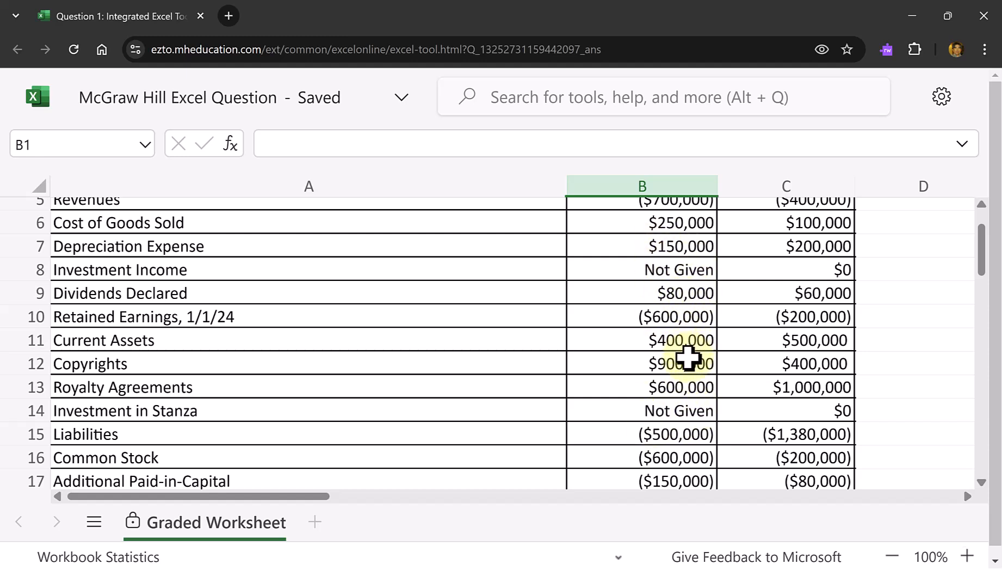
scroll(686, 354, up, 3)
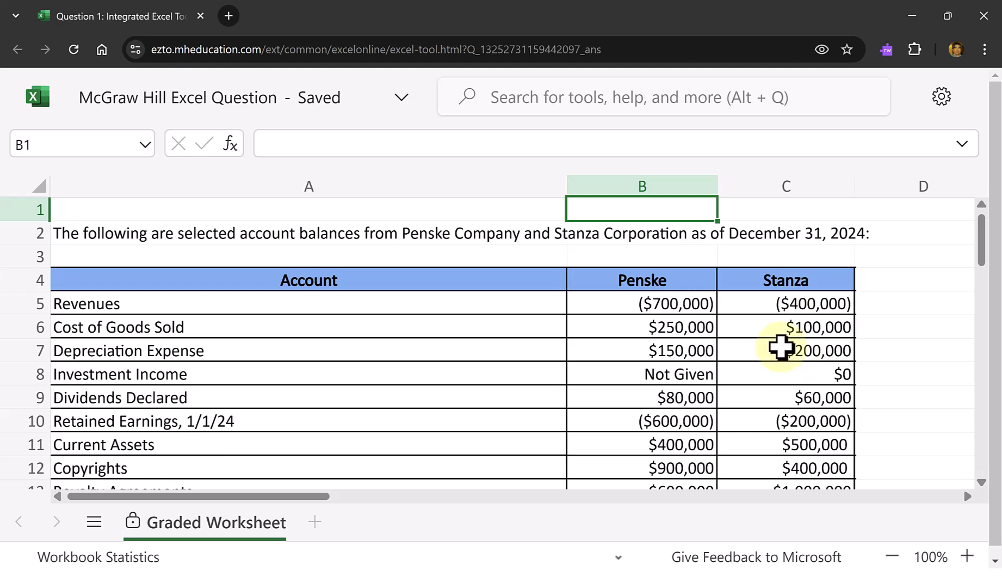
Step: Read the acquisition consideration, the copyrights' life and values, and the requirements for the allocation schedule
scroll(778, 347, down, 5)
scroll(764, 333, down, 3)
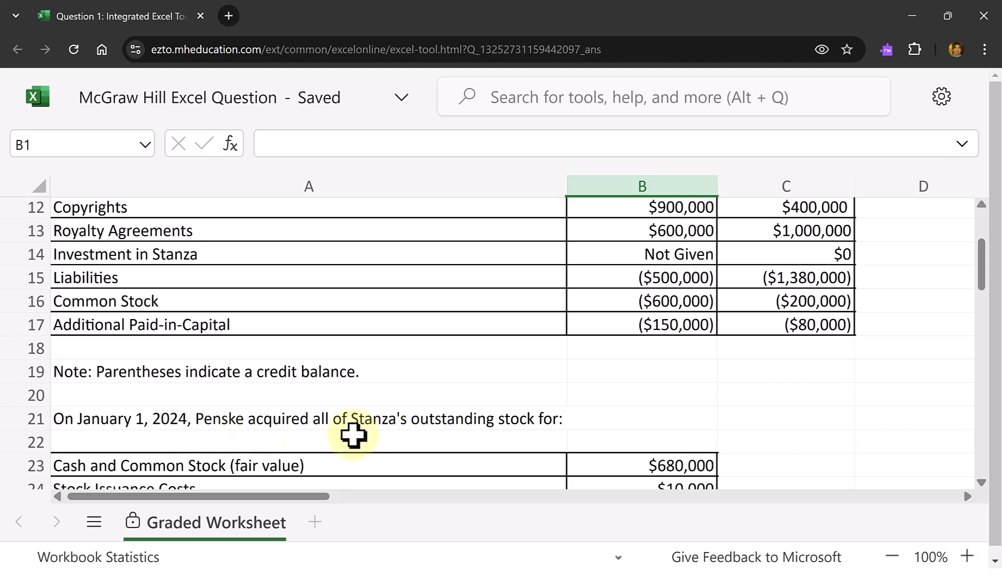
scroll(467, 370, down, 3)
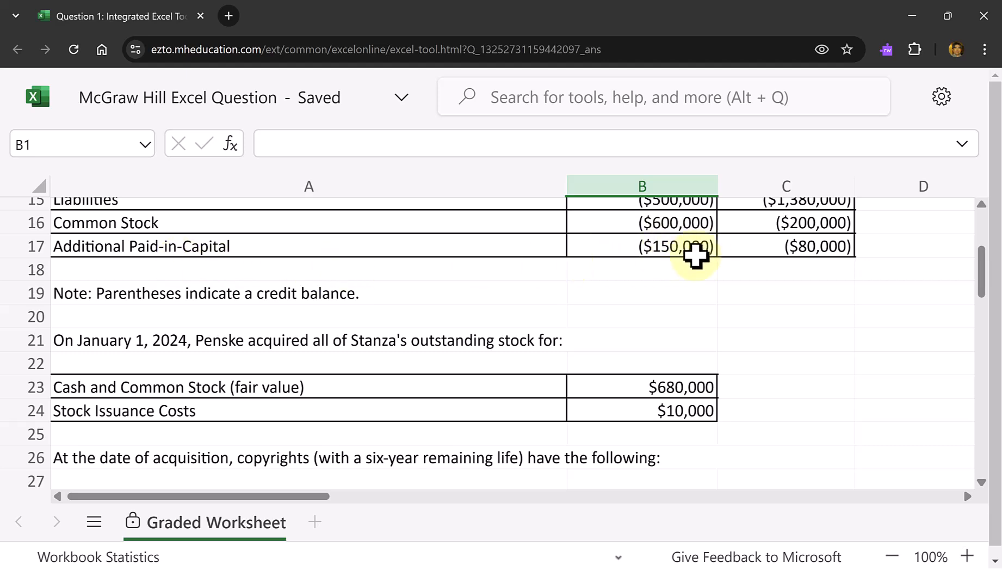
scroll(630, 310, down, 3)
scroll(630, 310, down, 3)
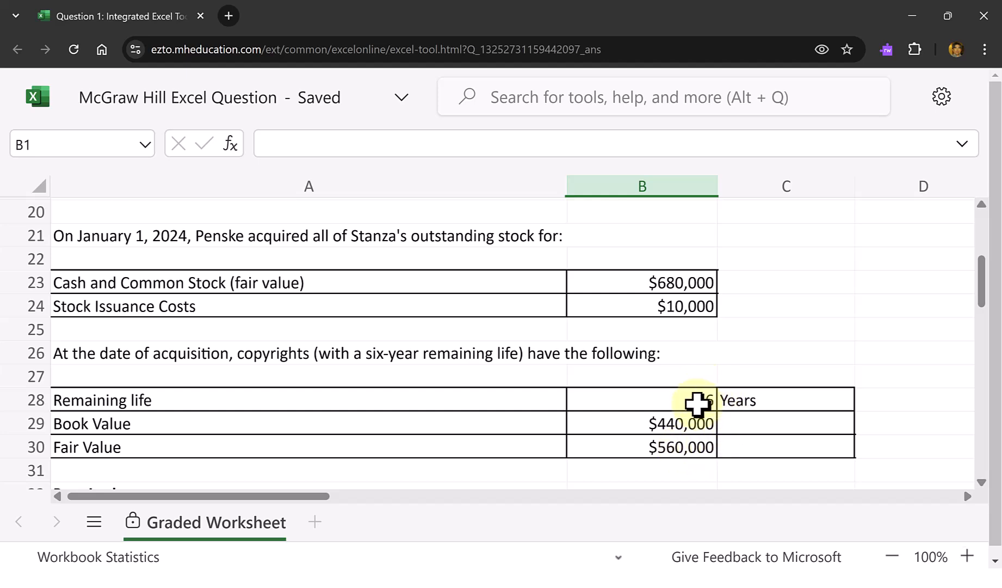
scroll(691, 386, down, 3)
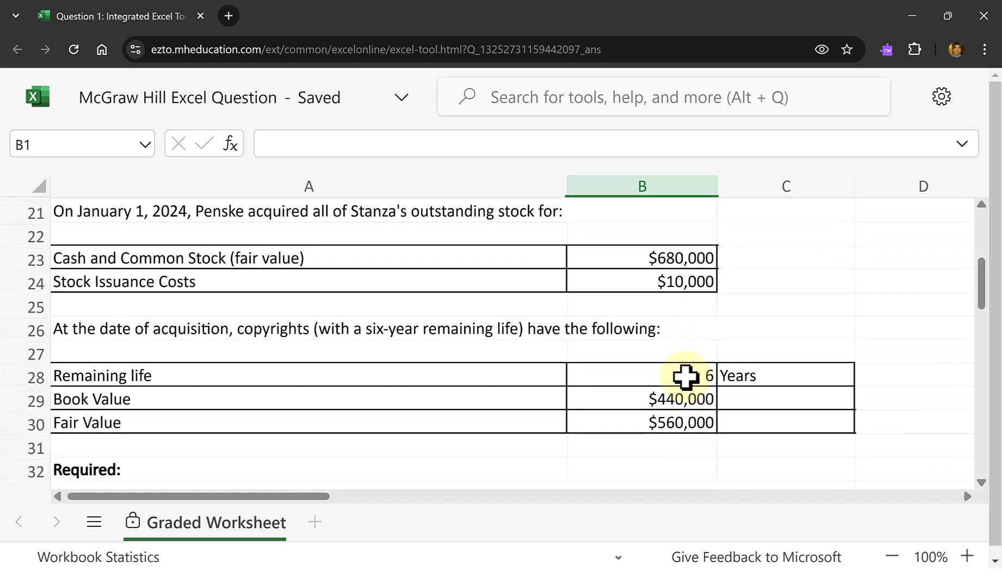
scroll(686, 377, down, 3)
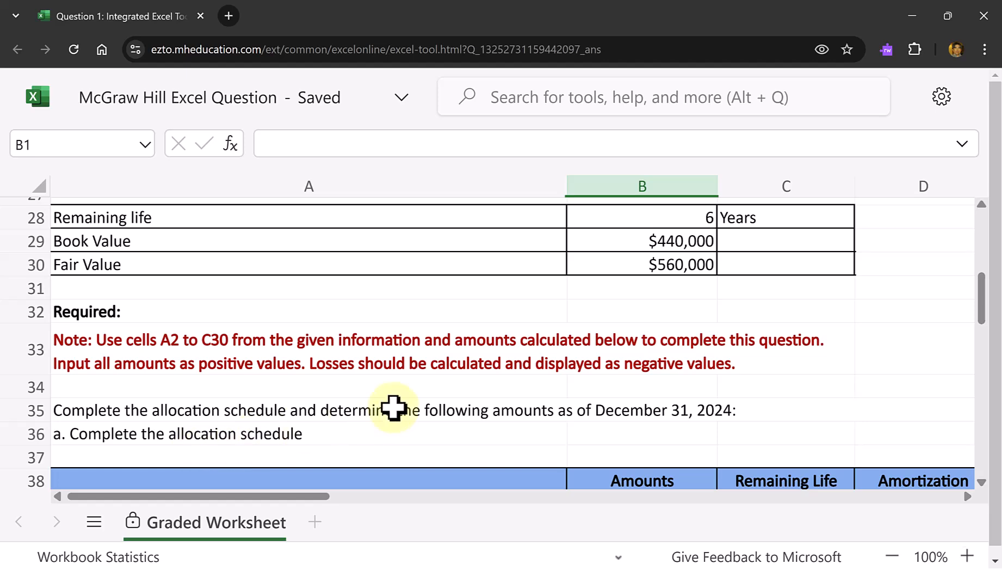
scroll(393, 408, down, 3)
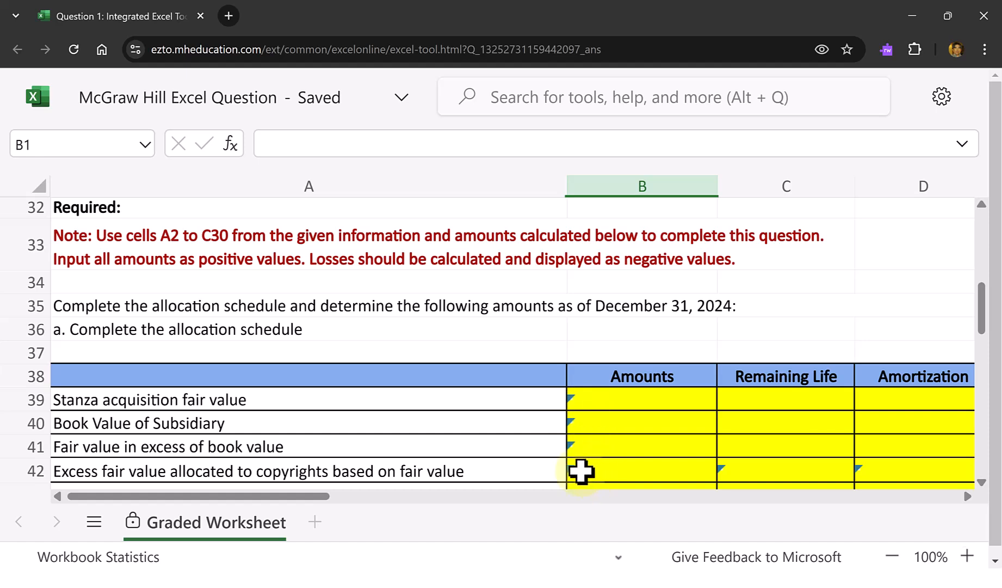
Step: Fill the Stanza acquisition fair value in B39 with a reference to the cash and common stock fair value, =B23
click(621, 401)
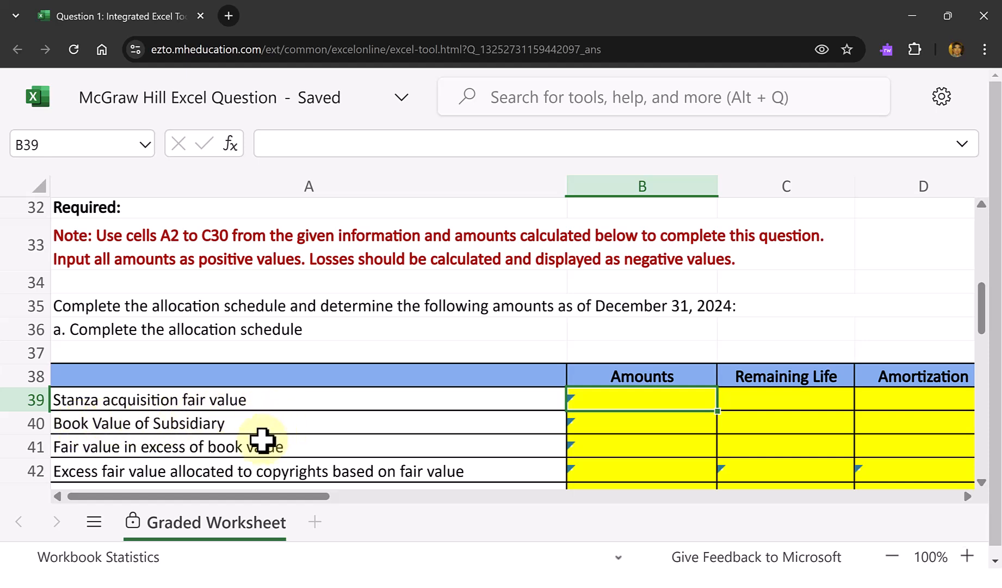
text(=)
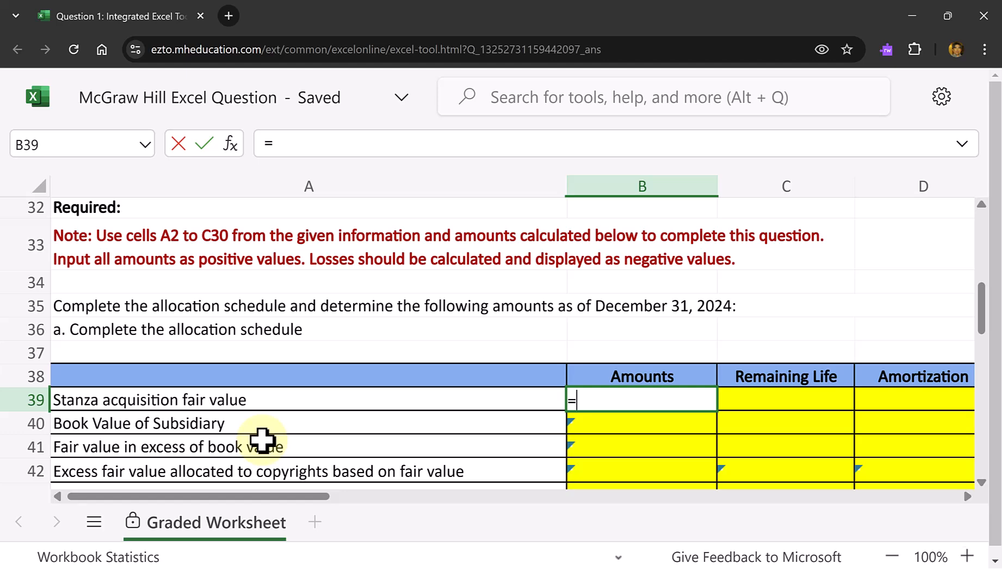
scroll(263, 440, up, 5)
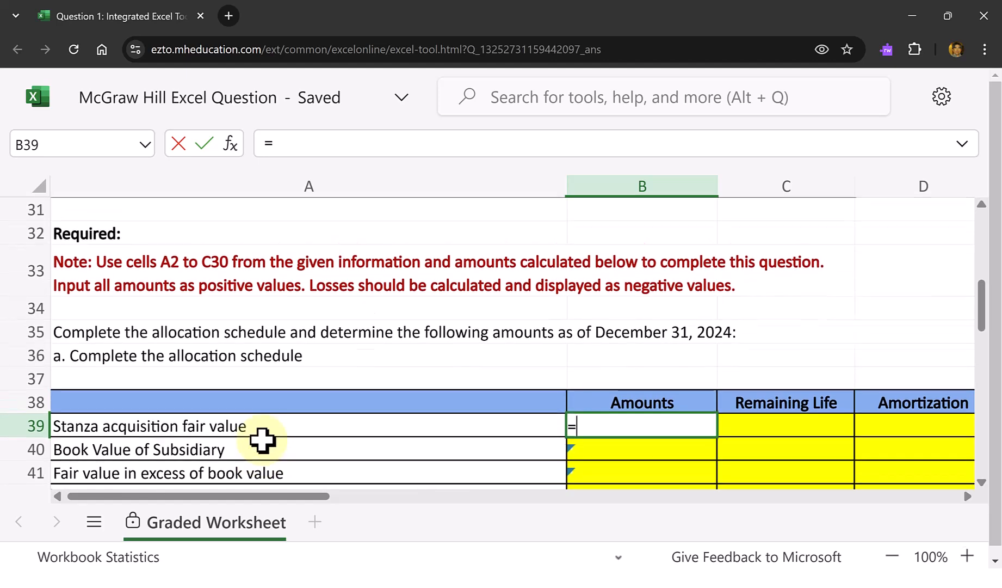
scroll(262, 439, up, 4)
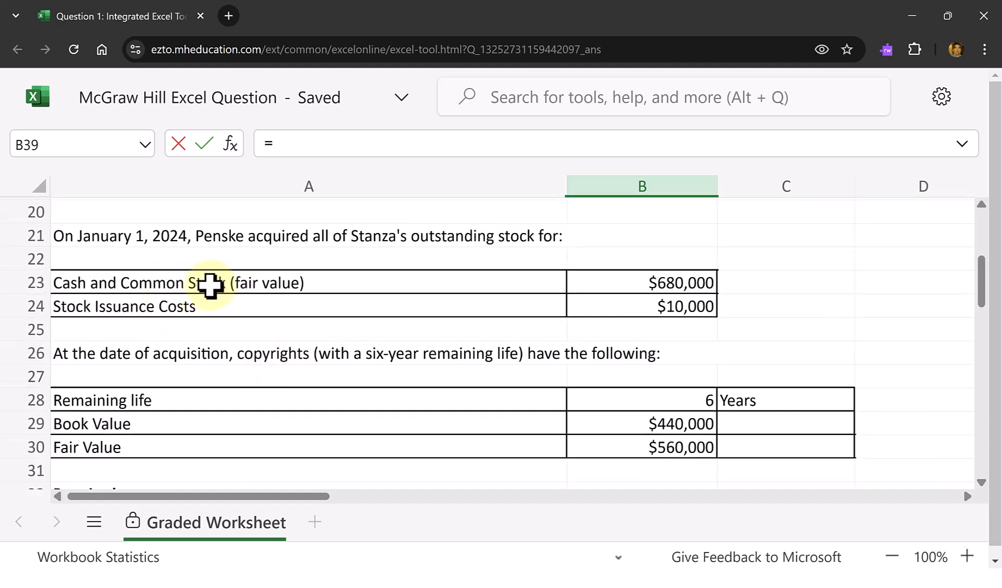
click(642, 288)
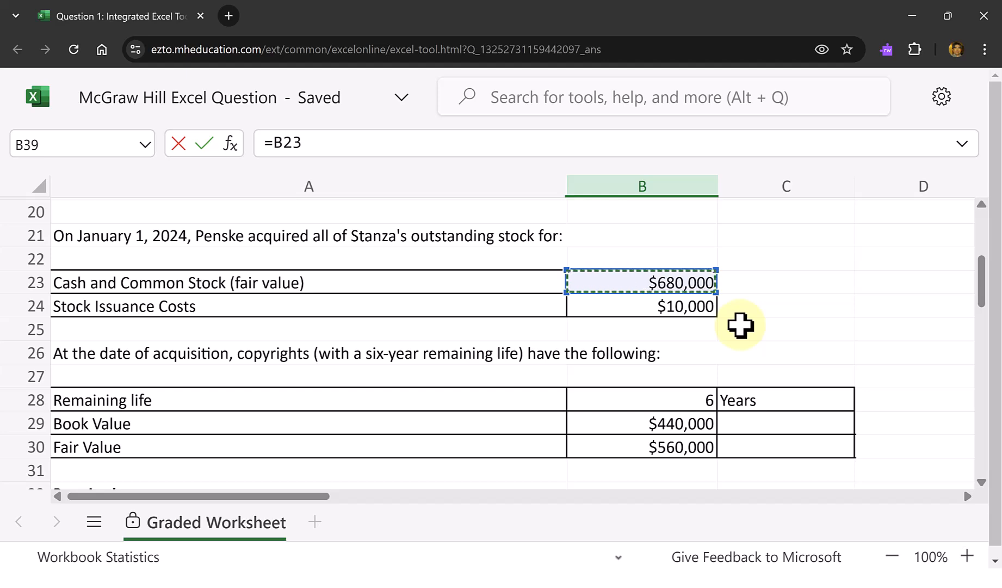
key(Return)
scroll(713, 321, down, 1)
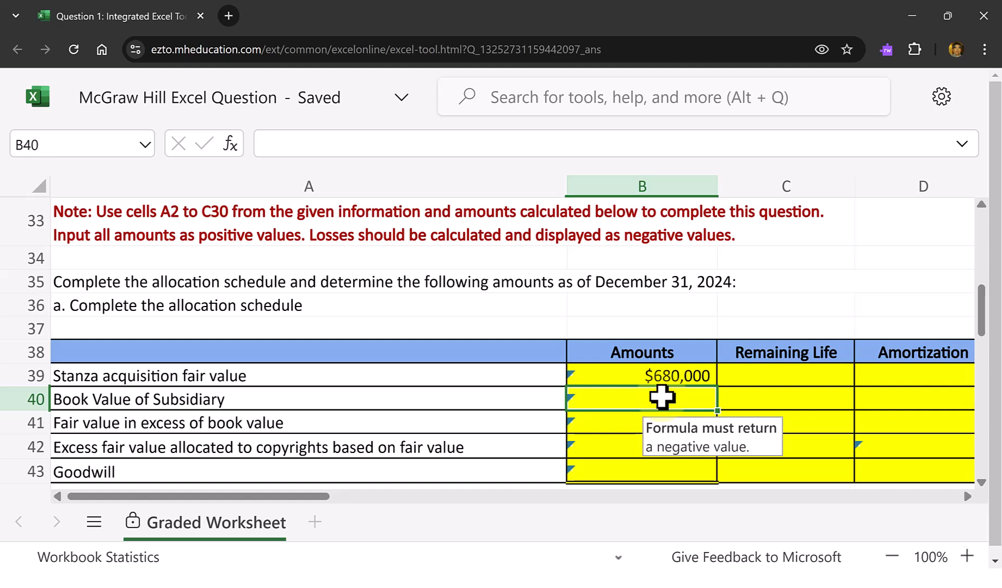
text(=)
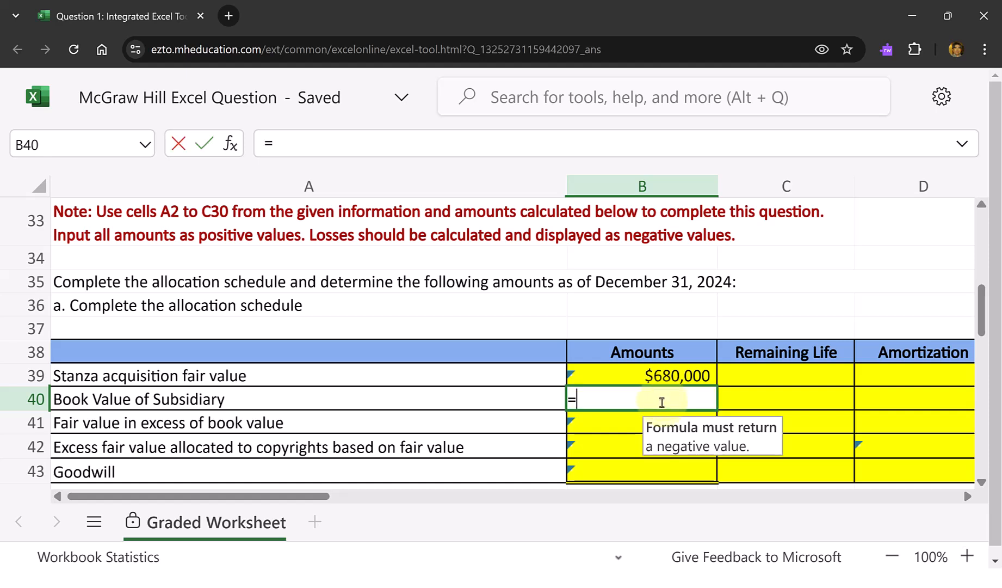
scroll(754, 293, up, 7)
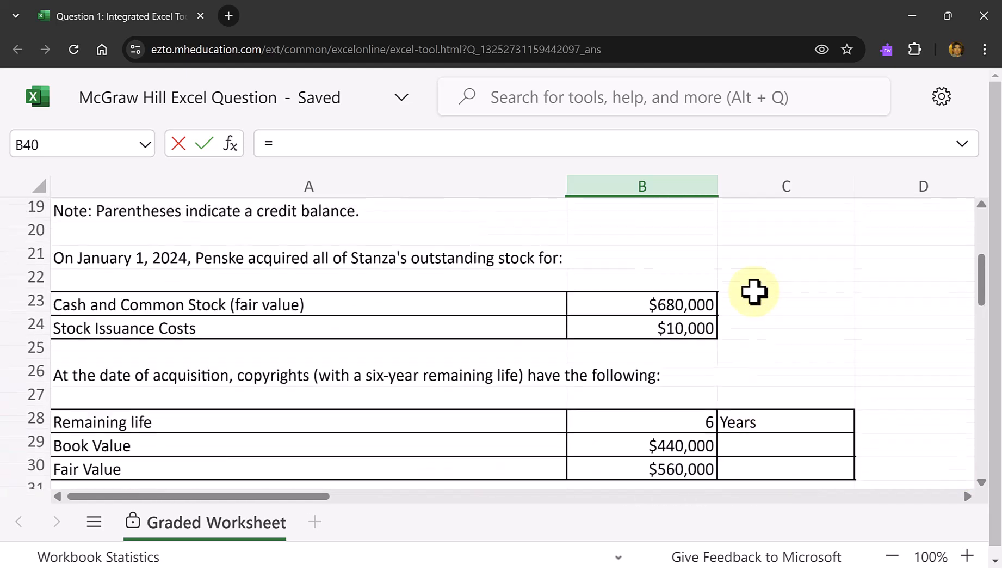
scroll(754, 292, up, 2)
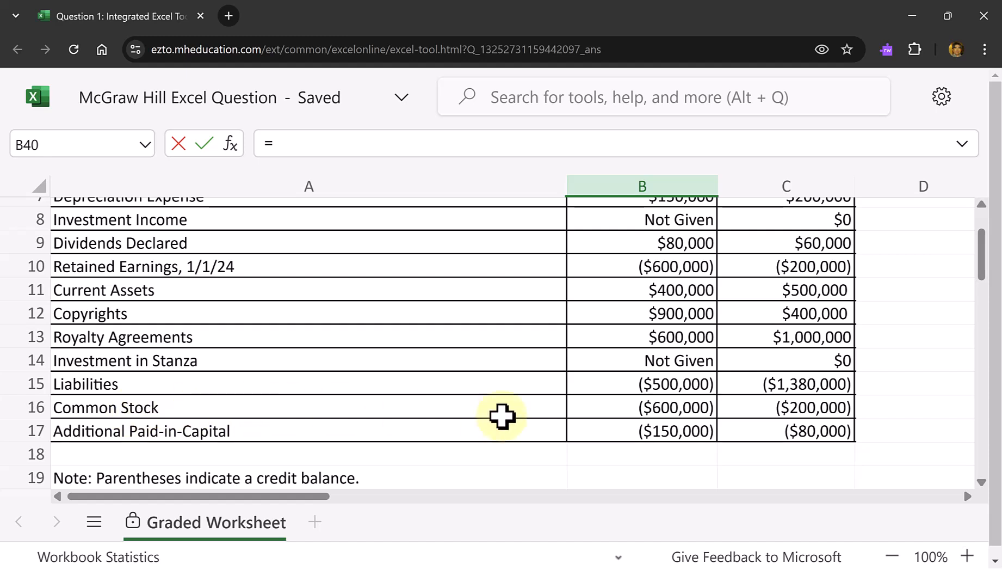
click(803, 405)
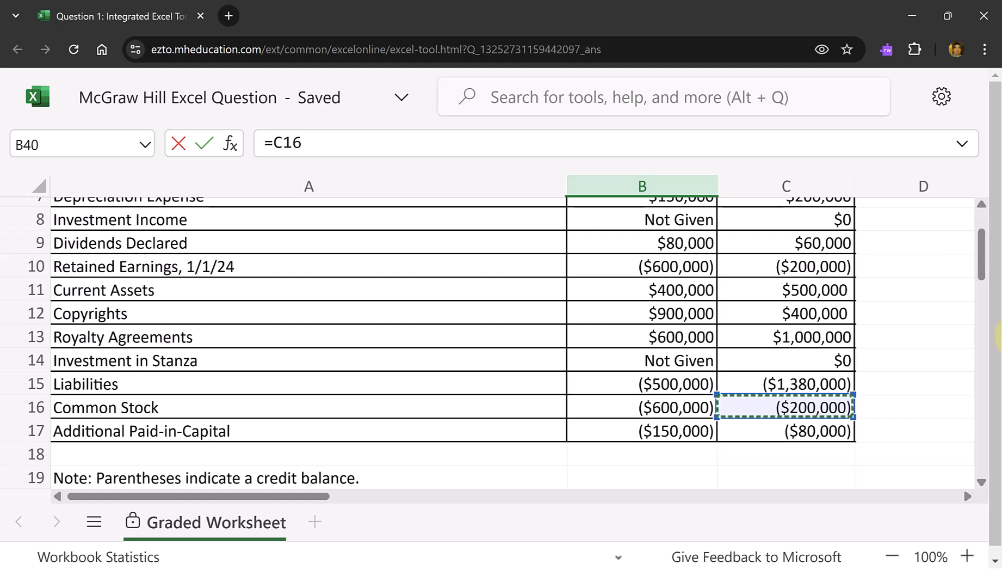
key(Escape)
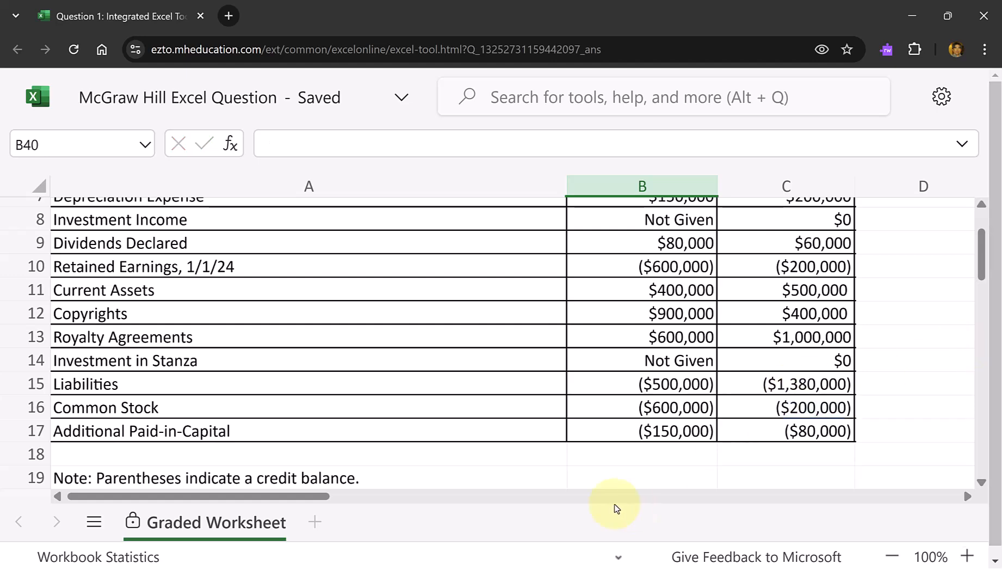
scroll(582, 474, down, 8)
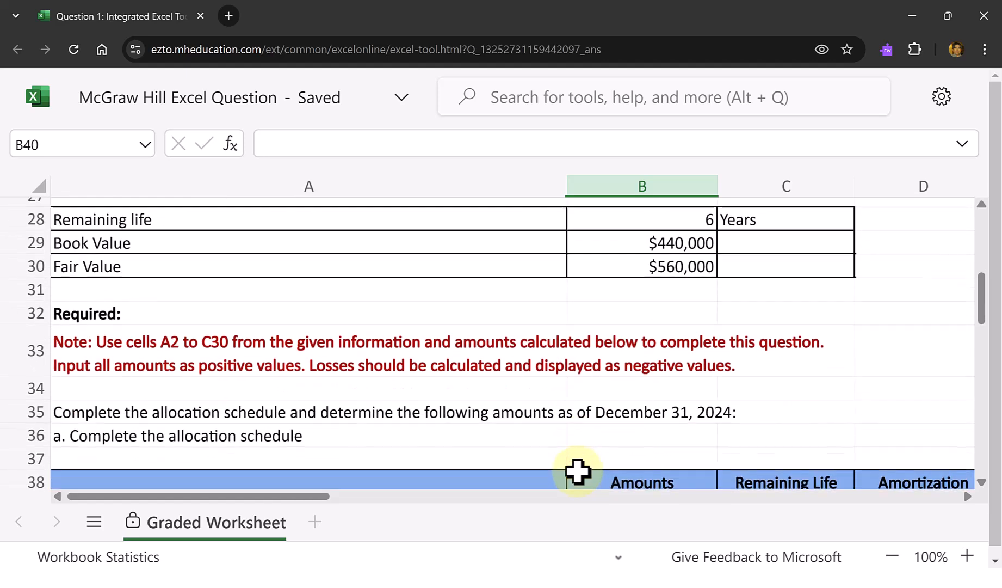
scroll(577, 472, down, 2)
click(776, 373)
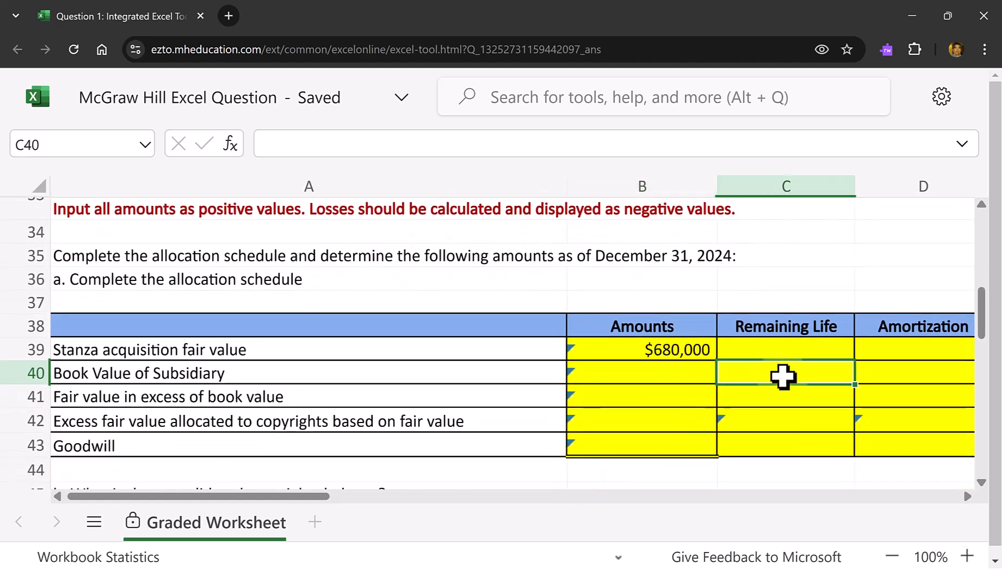
Step: Fill the Book Value of Subsidiary in B40 with Stanza's common stock, additional paid-in capital and beginning retained earnings, =C16+C17+C10
click(653, 373)
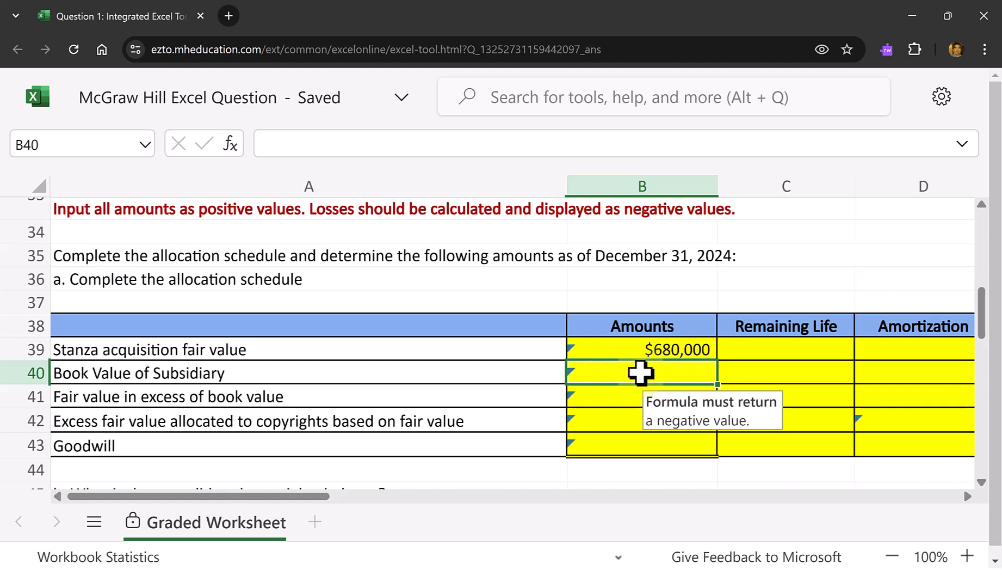
text(=)
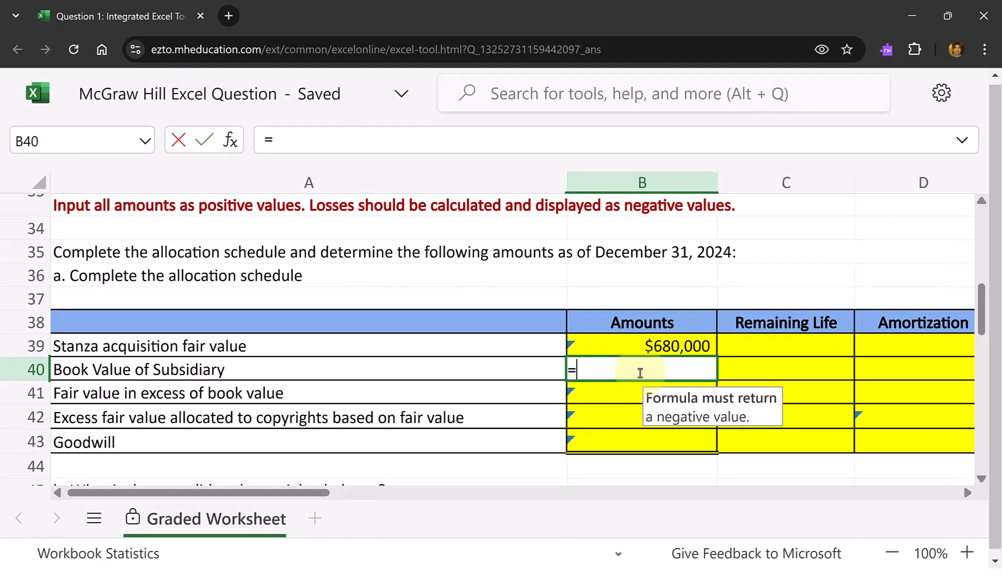
scroll(684, 323, up, 5)
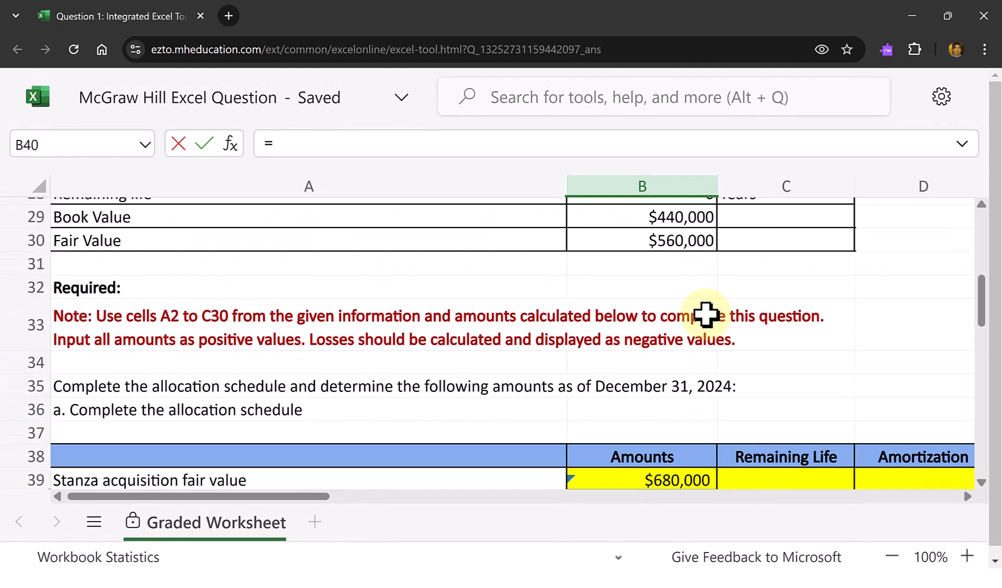
scroll(715, 310, up, 2)
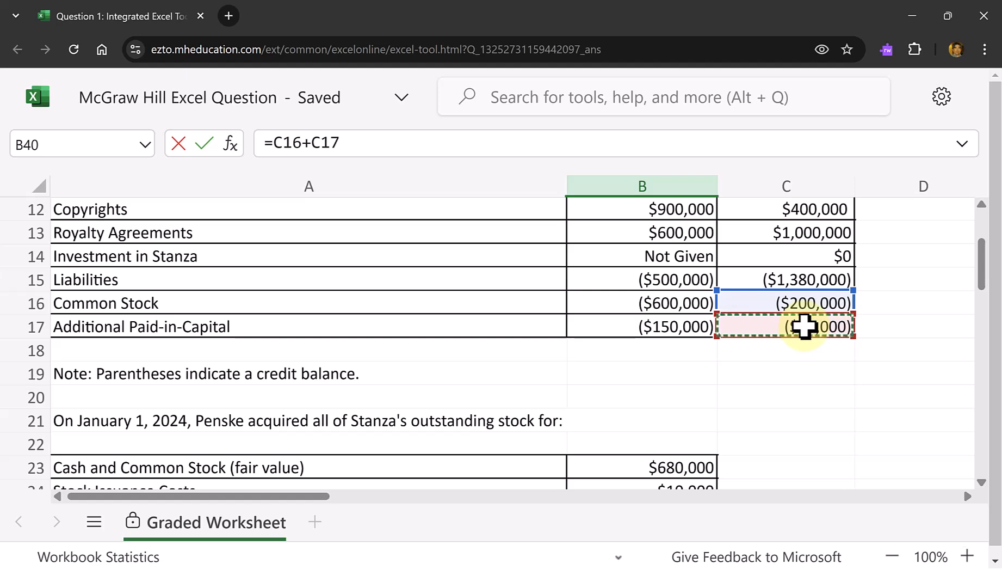
scroll(804, 326, up, 3)
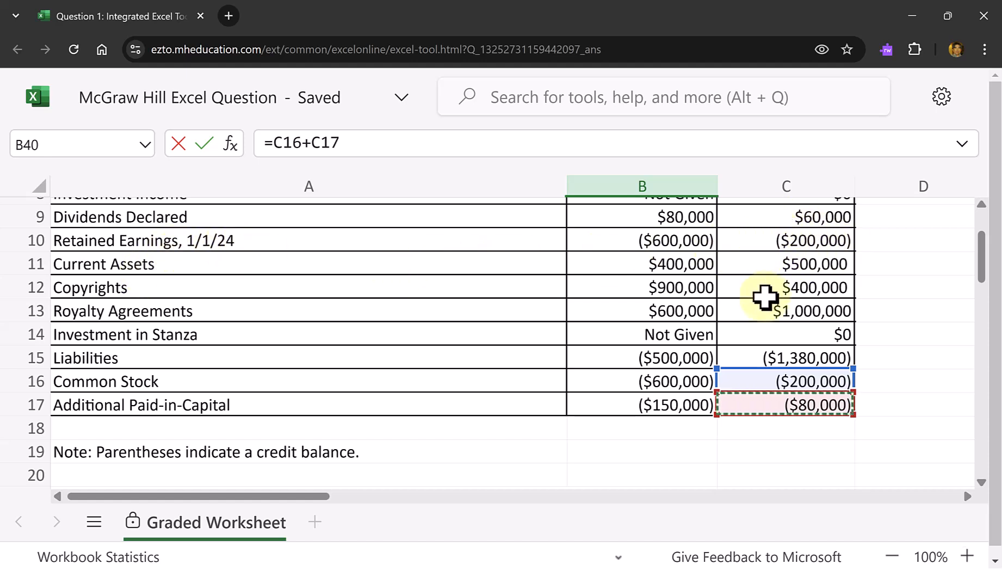
text(+)
click(821, 242)
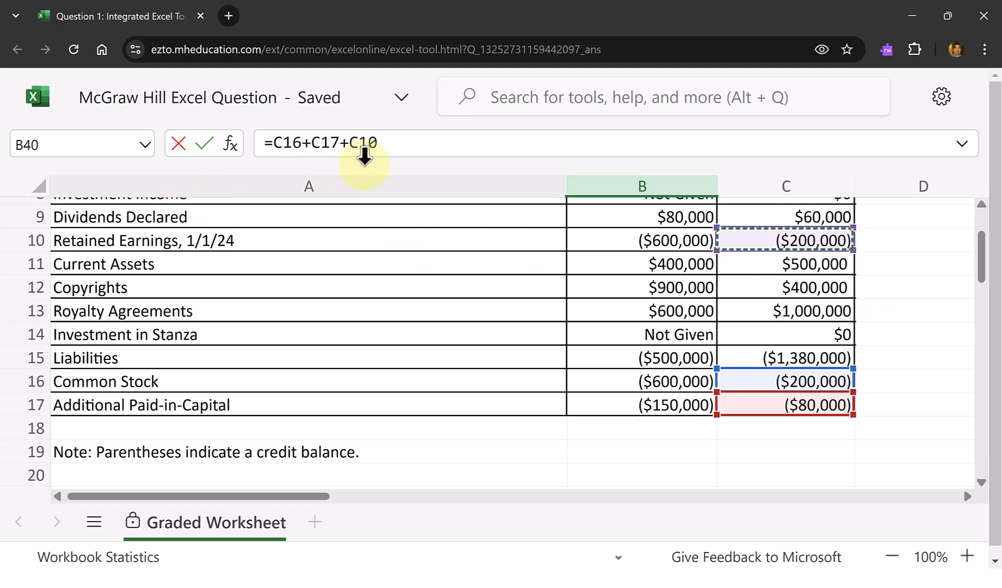
key(Return)
Step: Calculate the fair value in excess of book value in B41 with =SUM(B39:B40)
scroll(555, 294, down, 2)
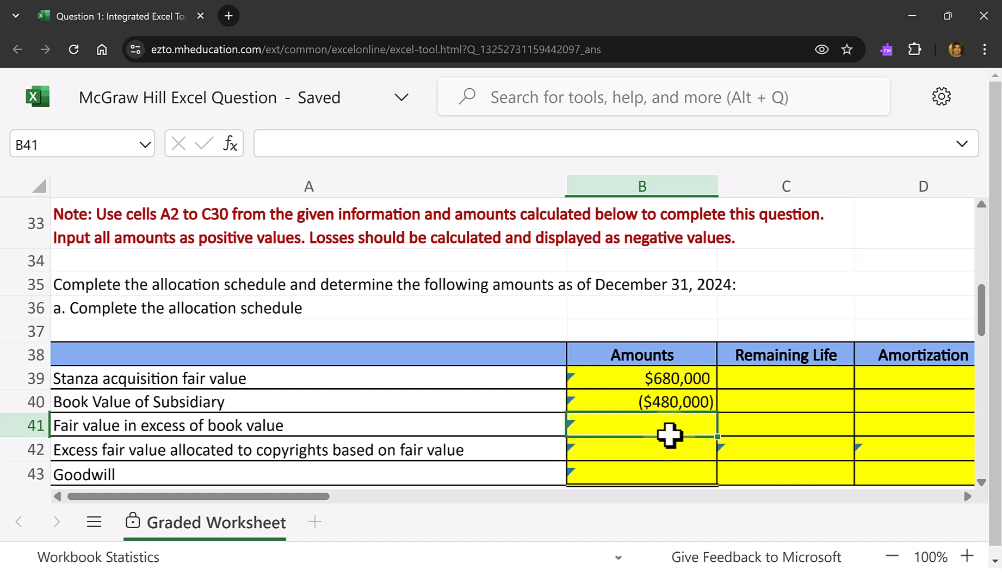
key(alt+equal)
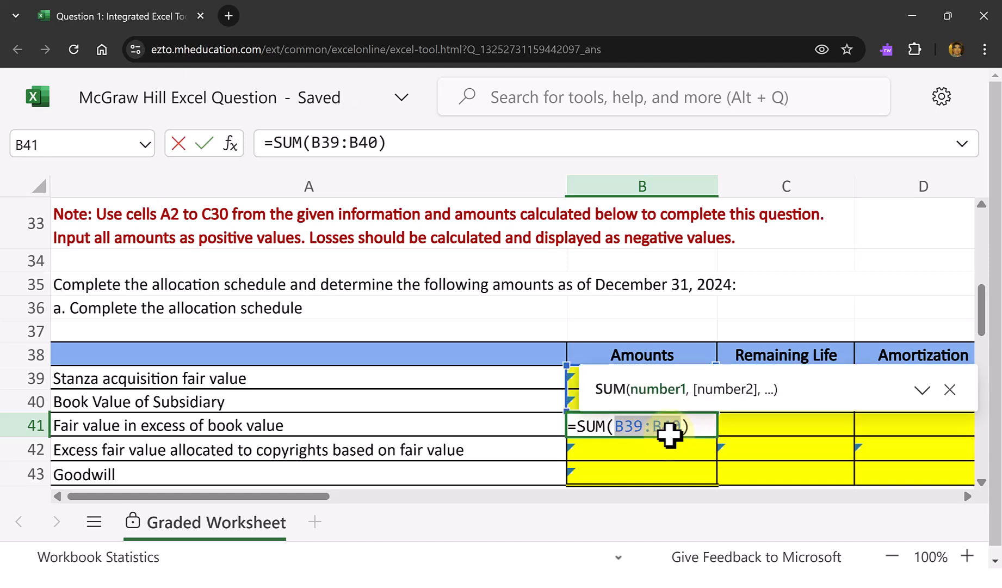
key(Return)
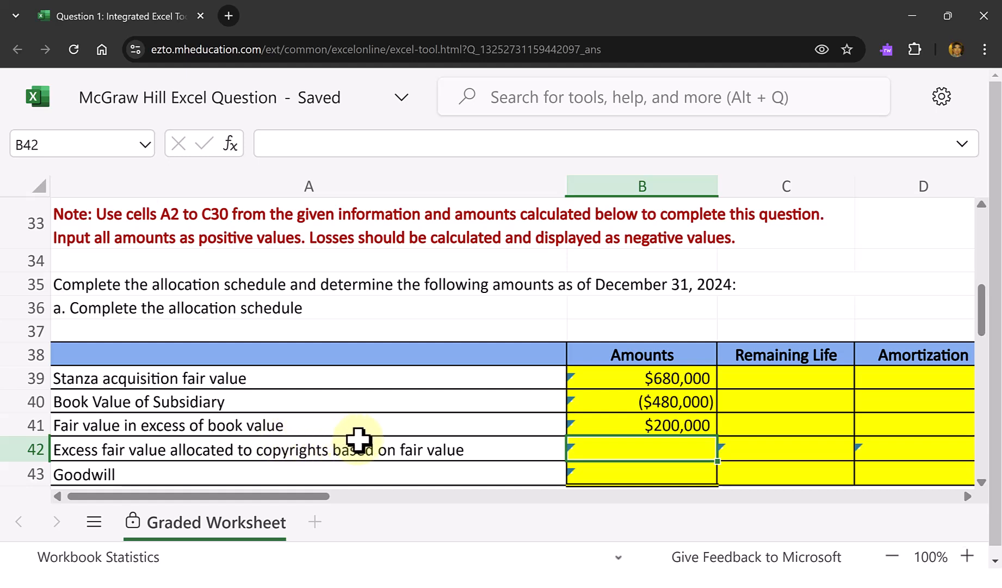
Step: Examine the copyrights' book value, fair value and remaining life against the schedule row for excess fair value allocated to copyrights
click(770, 424)
click(660, 452)
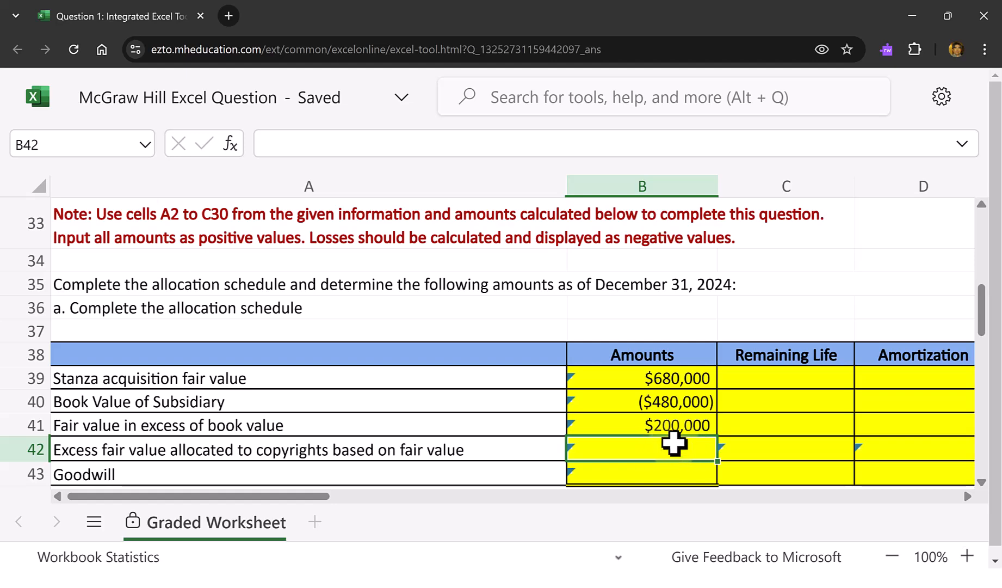
scroll(673, 441, down, 1)
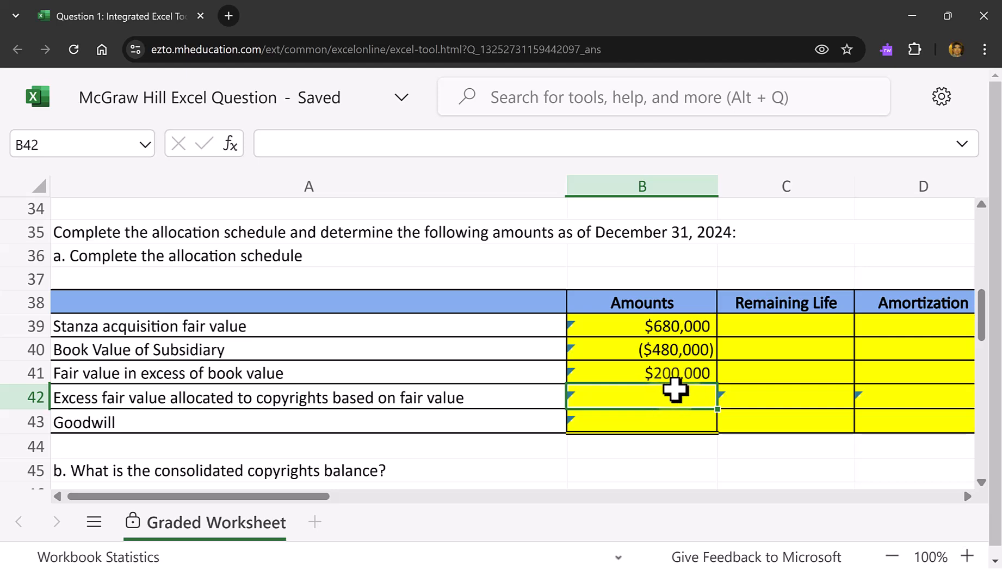
scroll(674, 388, up, 1)
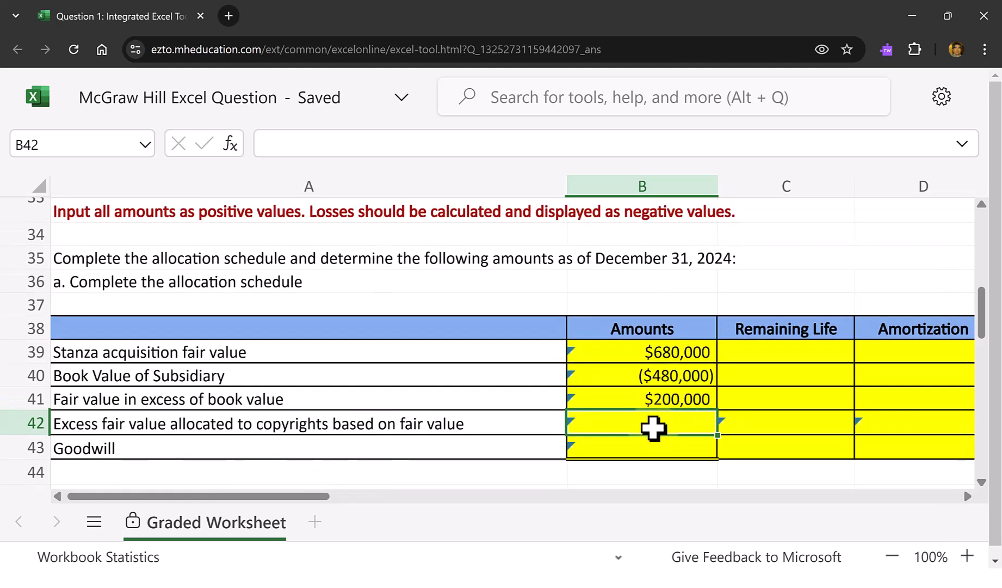
scroll(653, 427, up, 7)
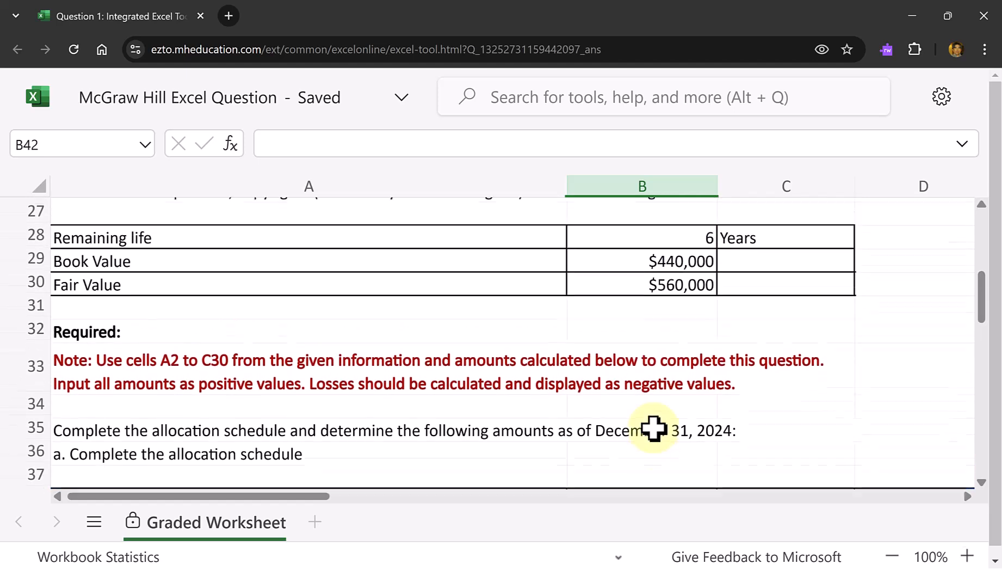
scroll(660, 398, up, 2)
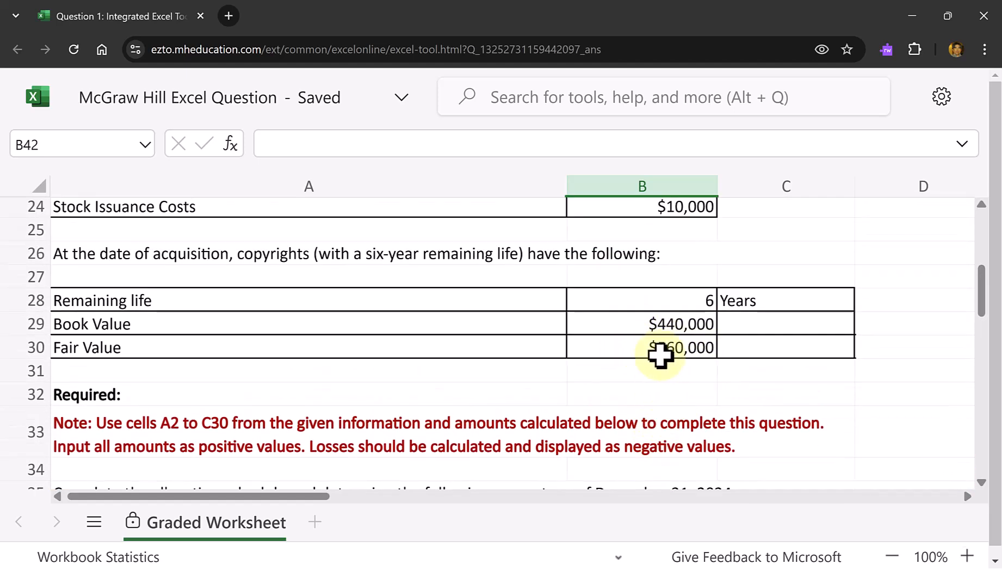
scroll(662, 354, down, 7)
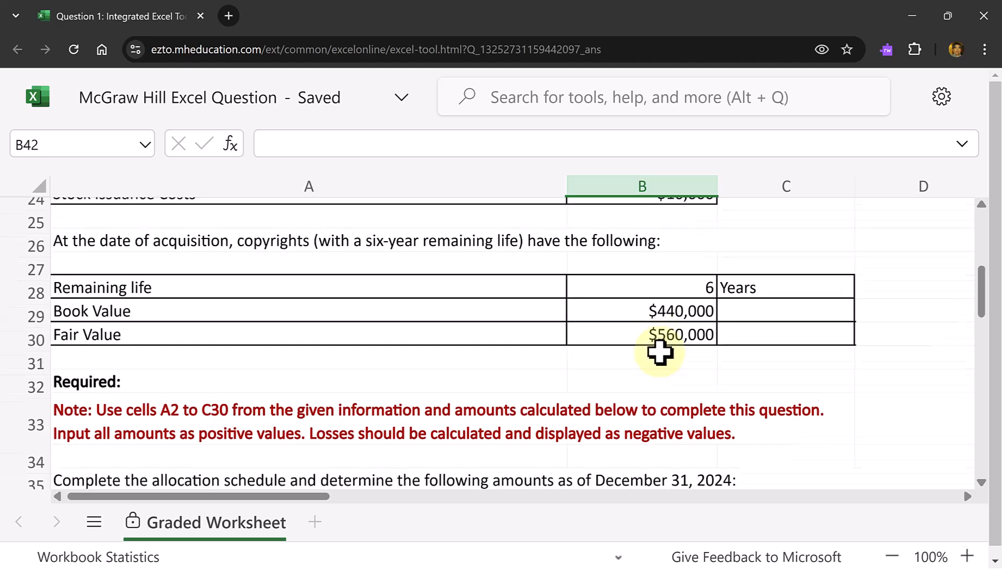
scroll(660, 352, down, 1)
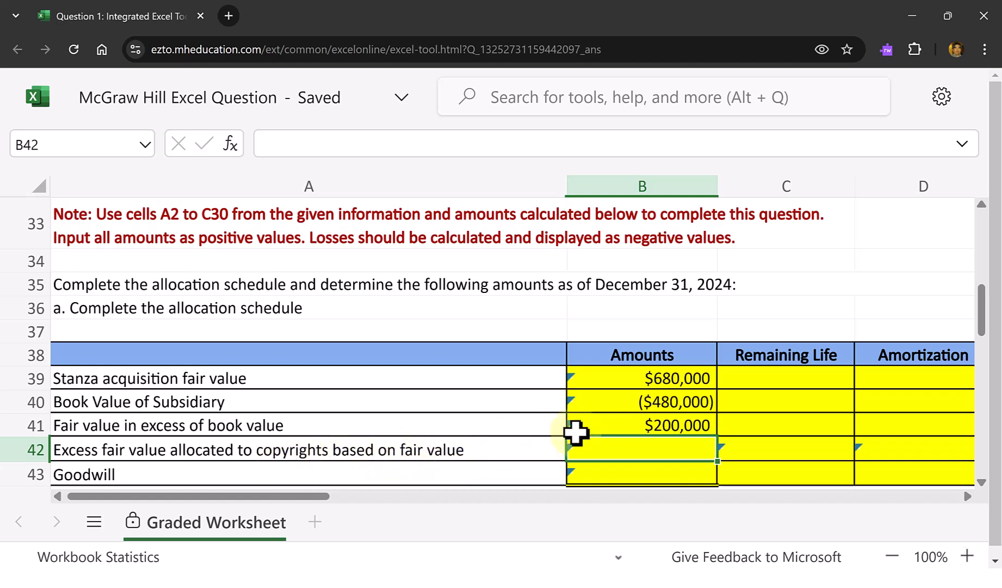
scroll(575, 433, up, 3)
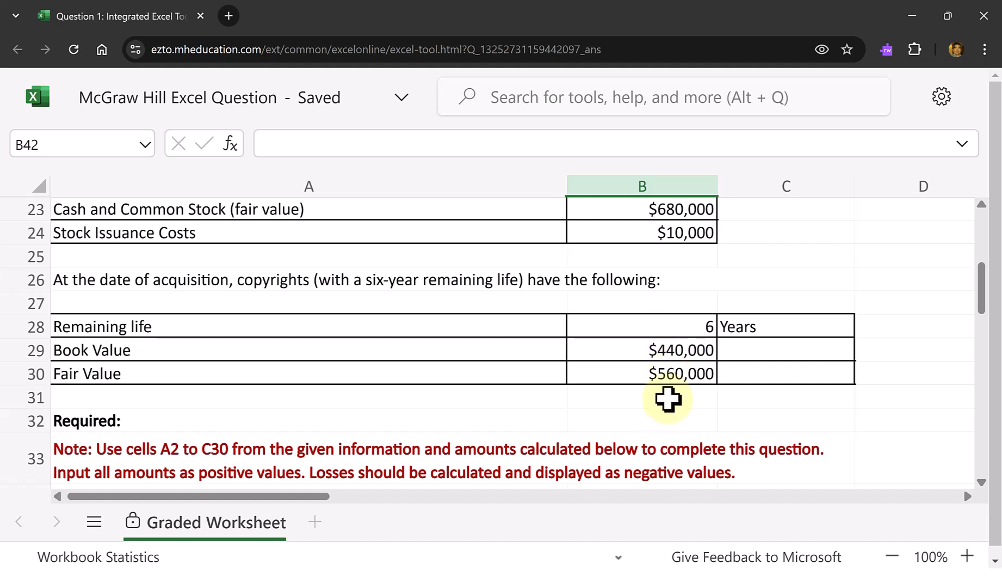
scroll(669, 399, down, 5)
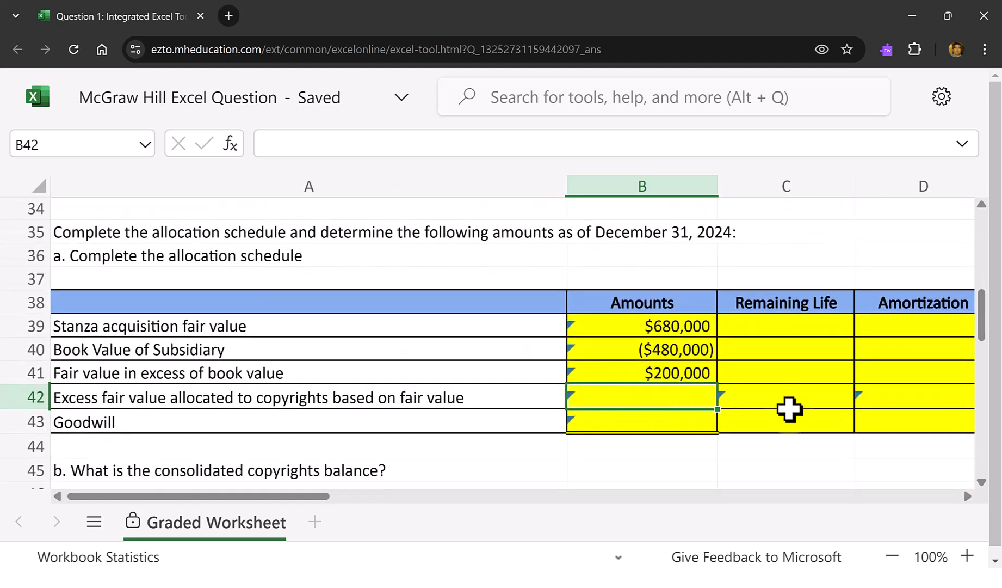
Step: Calculate the excess fair value allocated to copyrights in B42 as fair value minus book value, =B30-B29
click(763, 397)
click(668, 402)
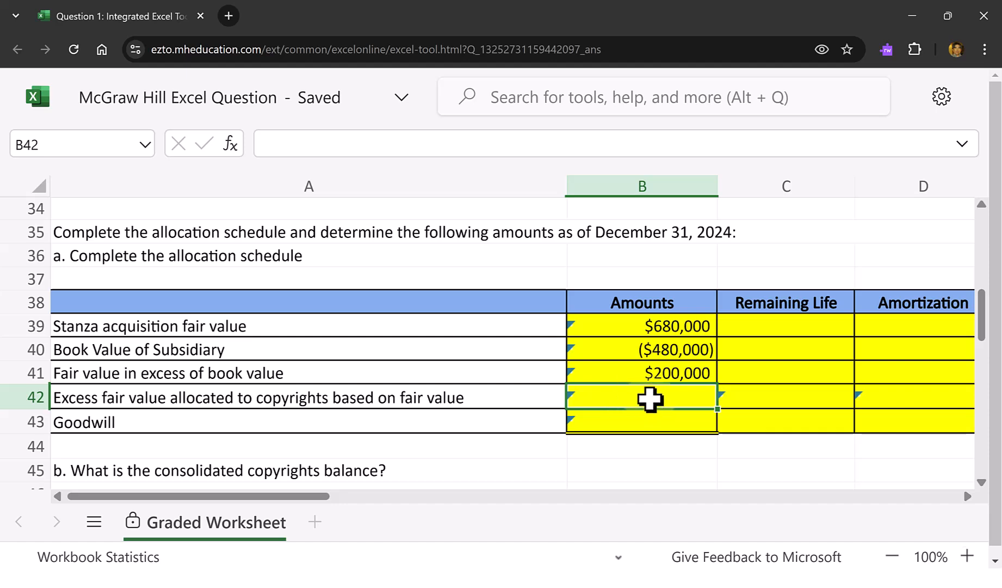
text(=)
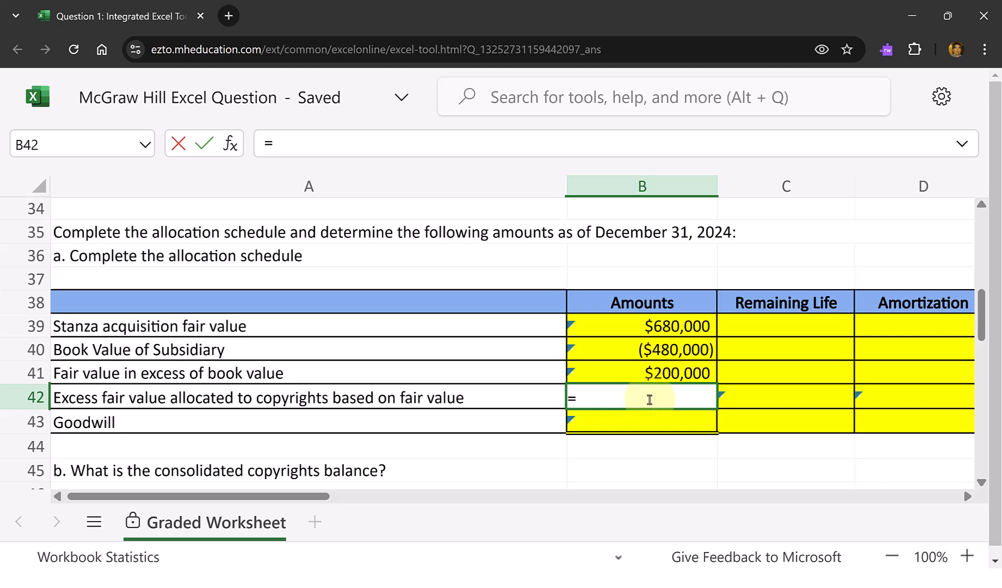
scroll(689, 326, up, 5)
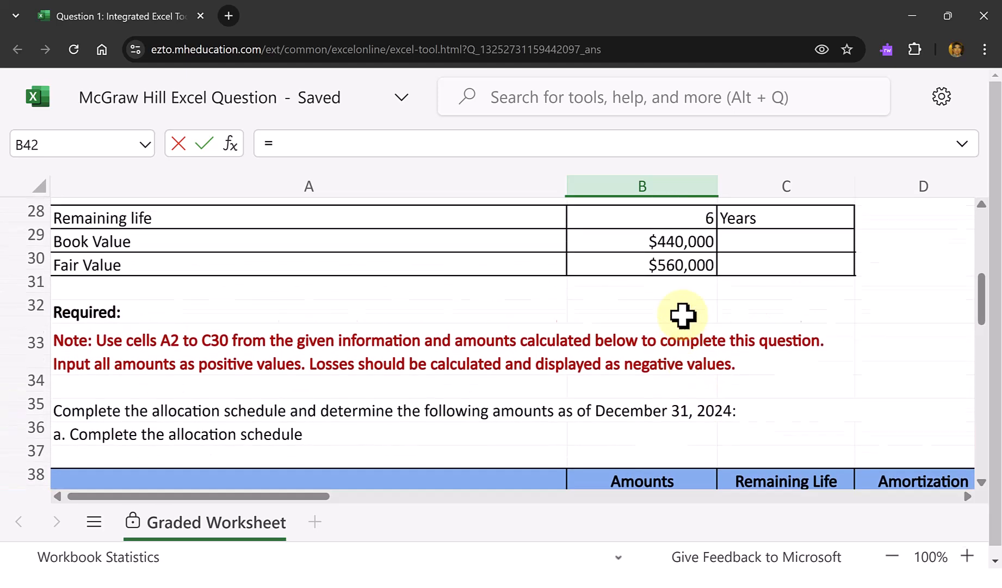
click(684, 298)
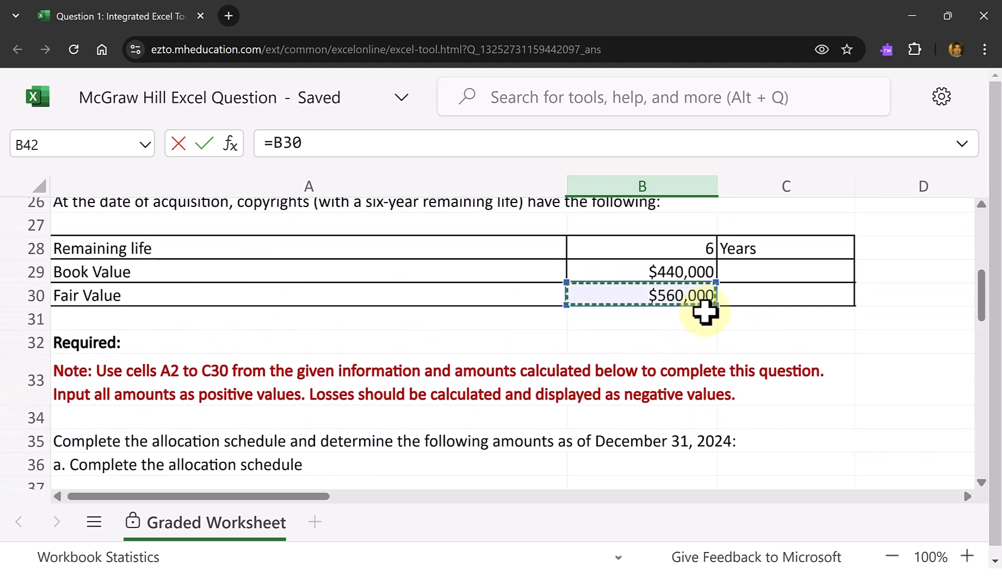
text(-)
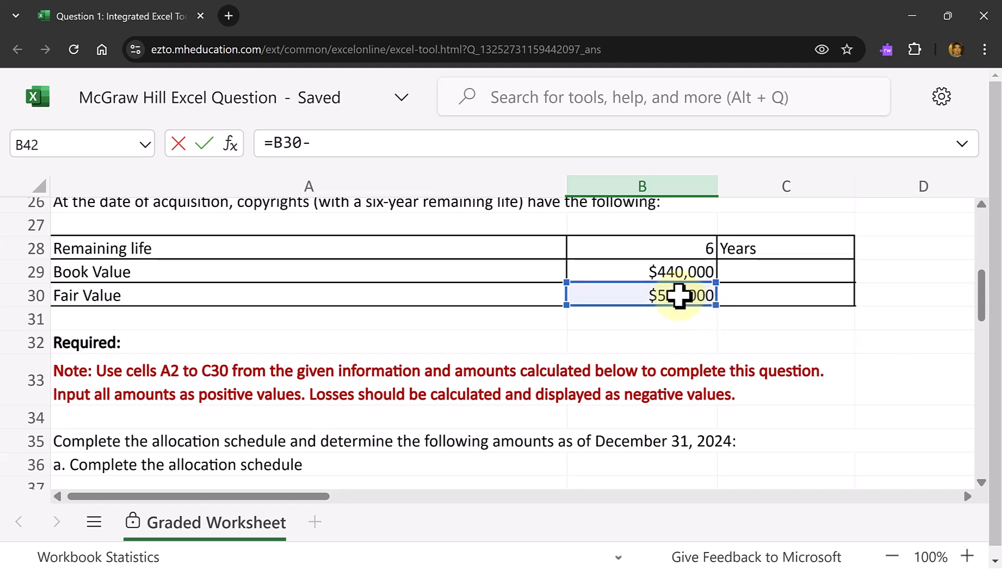
click(676, 269)
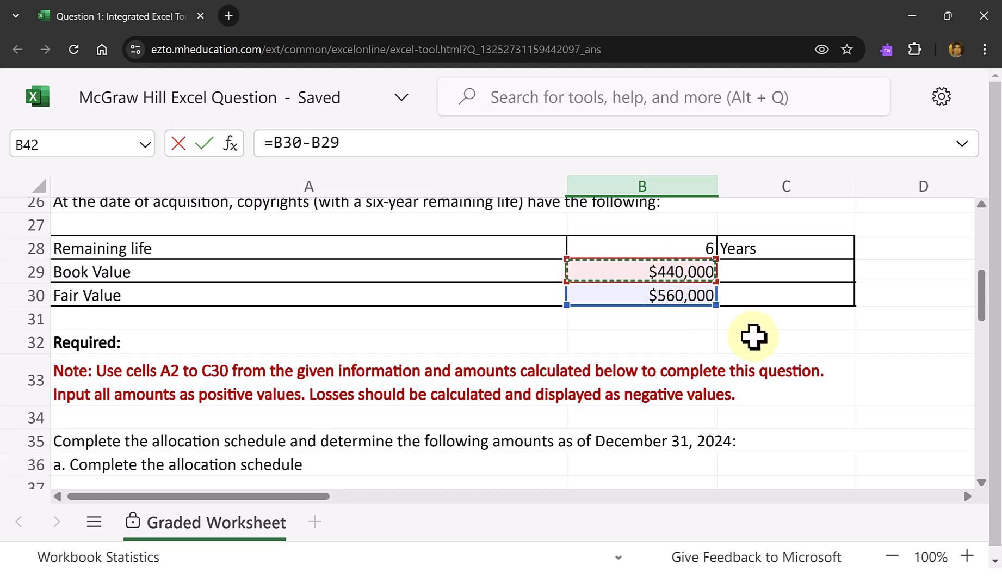
key(Return)
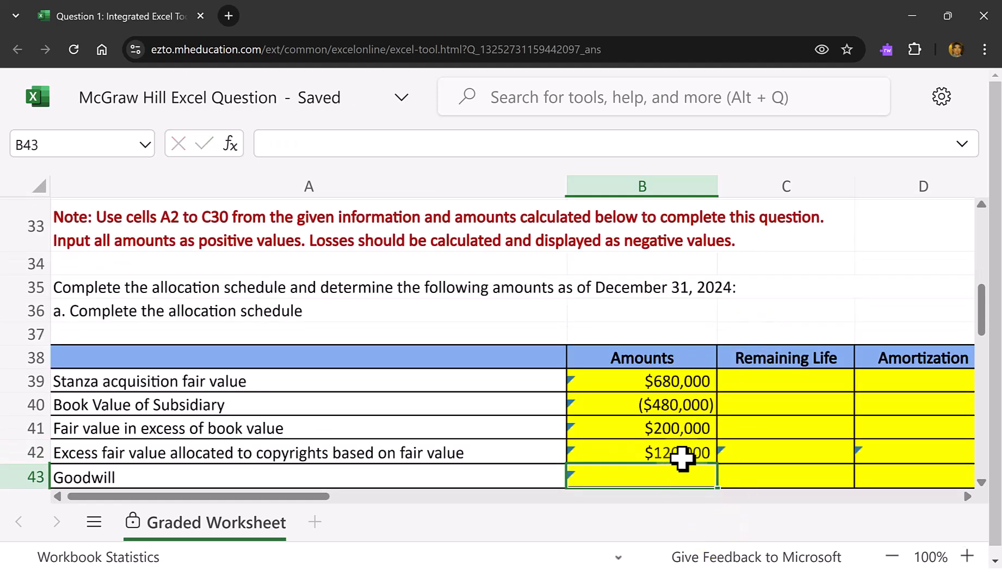
Step: Fill the copyrights' remaining life in C42 with a reference to the given remaining life in B28
click(797, 455)
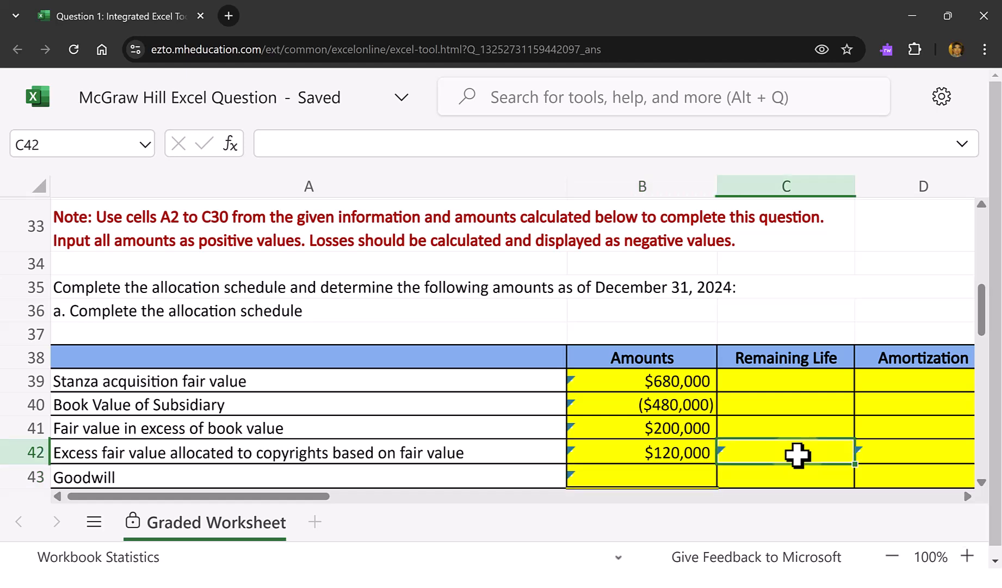
text(=)
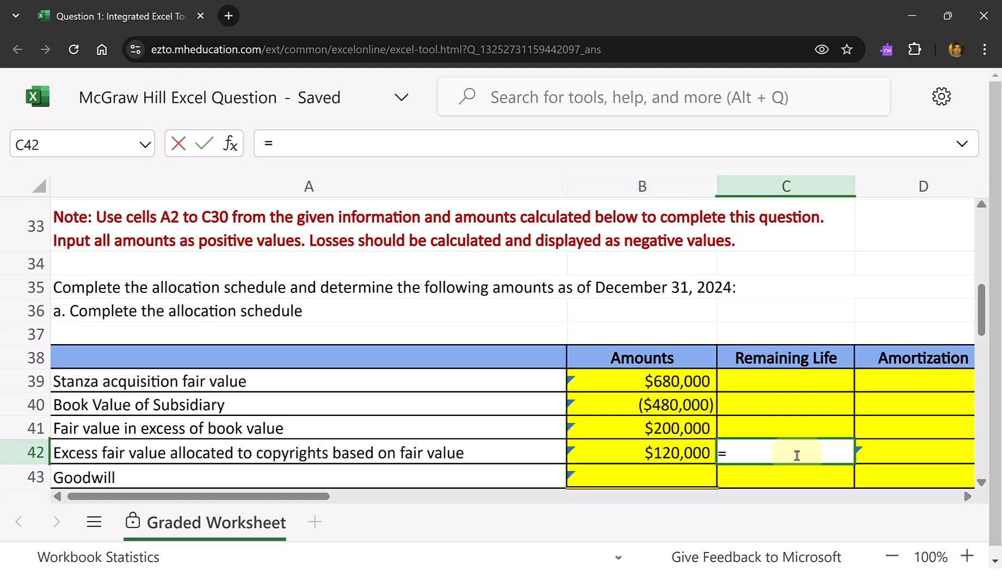
scroll(745, 318, up, 5)
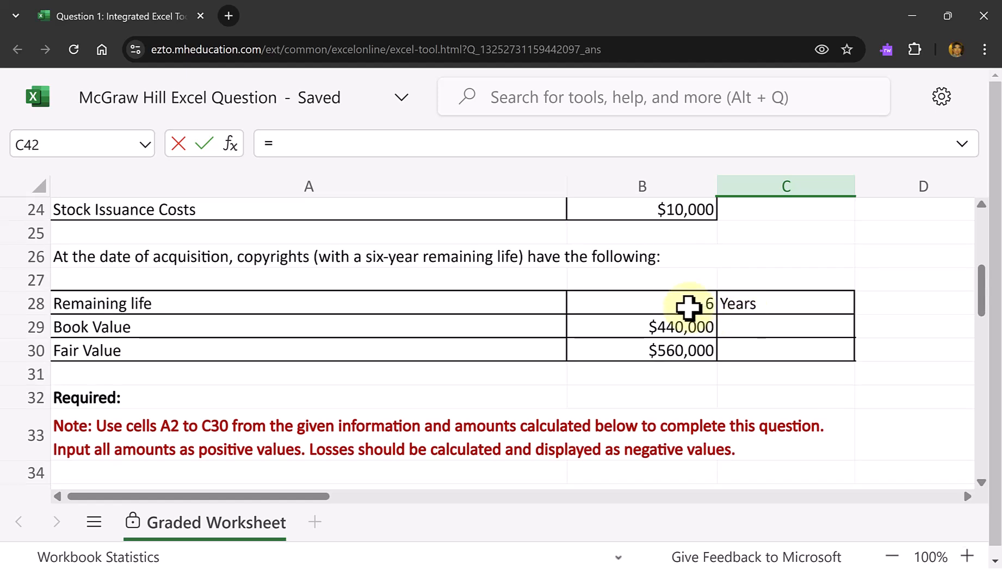
click(690, 305)
scroll(705, 324, down, 5)
key(Return)
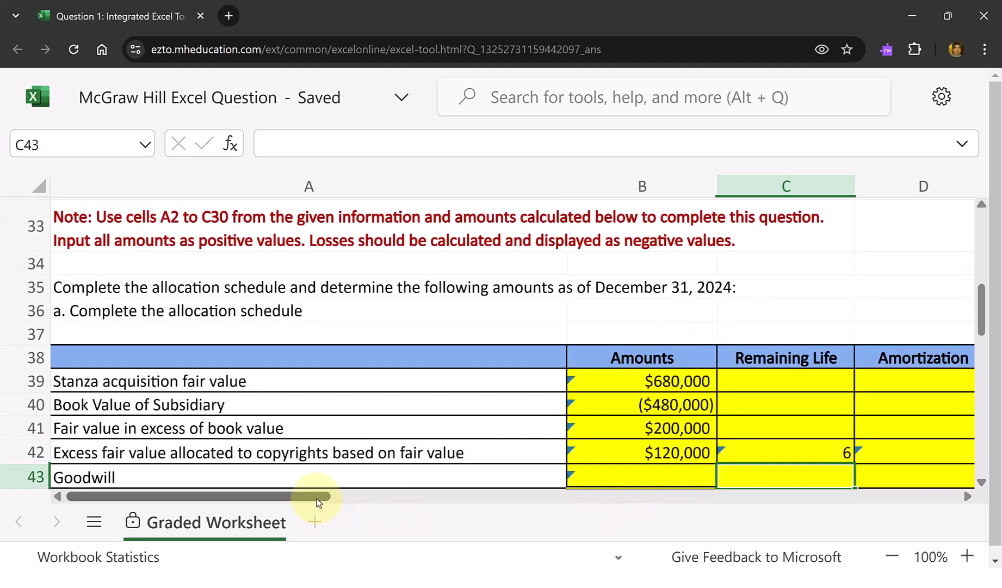
Step: Try the formula =C42/C42 for the copyrights' amortization in D42
scroll(335, 503, right, 3)
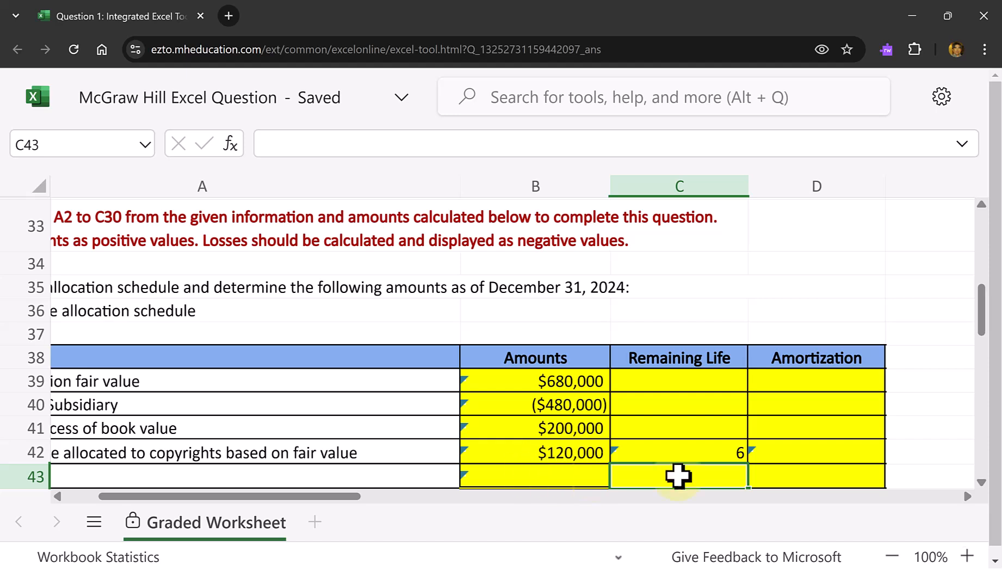
click(833, 450)
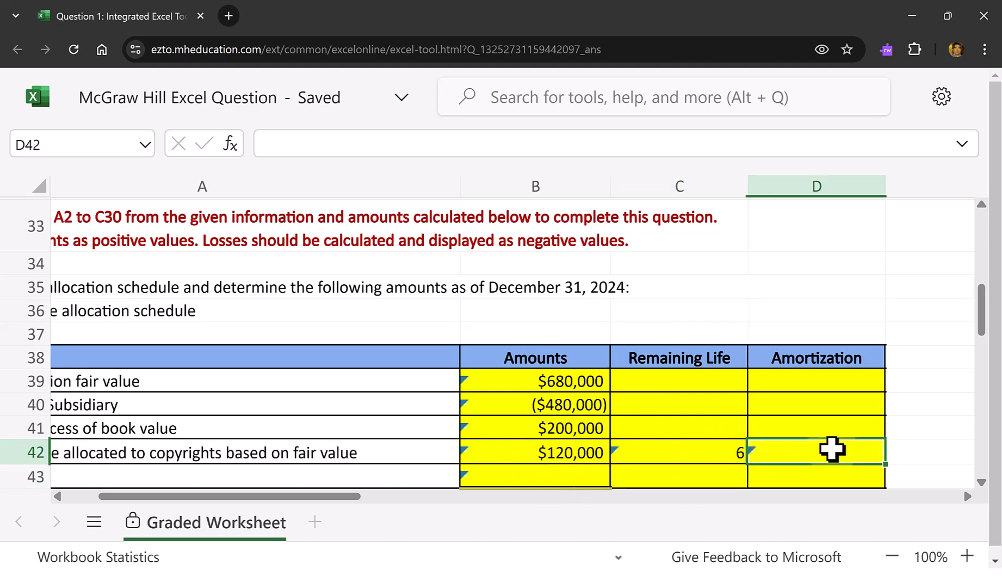
text(=C42/)
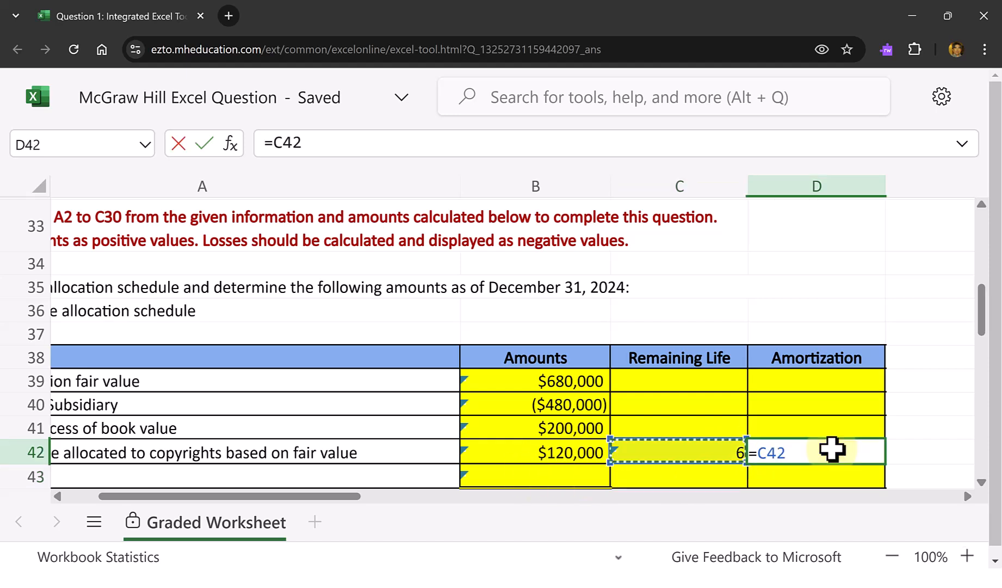
key(Left)
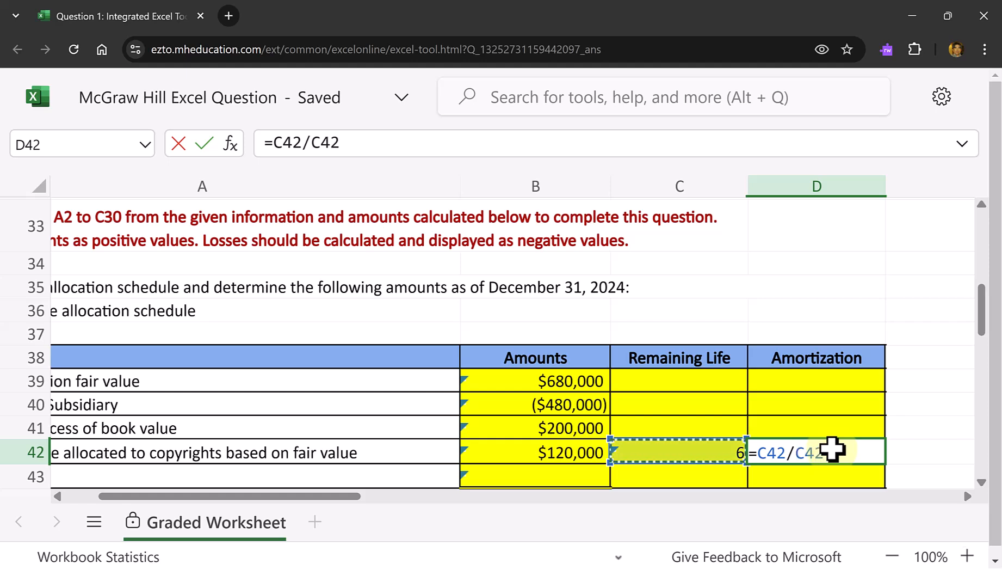
key(Return)
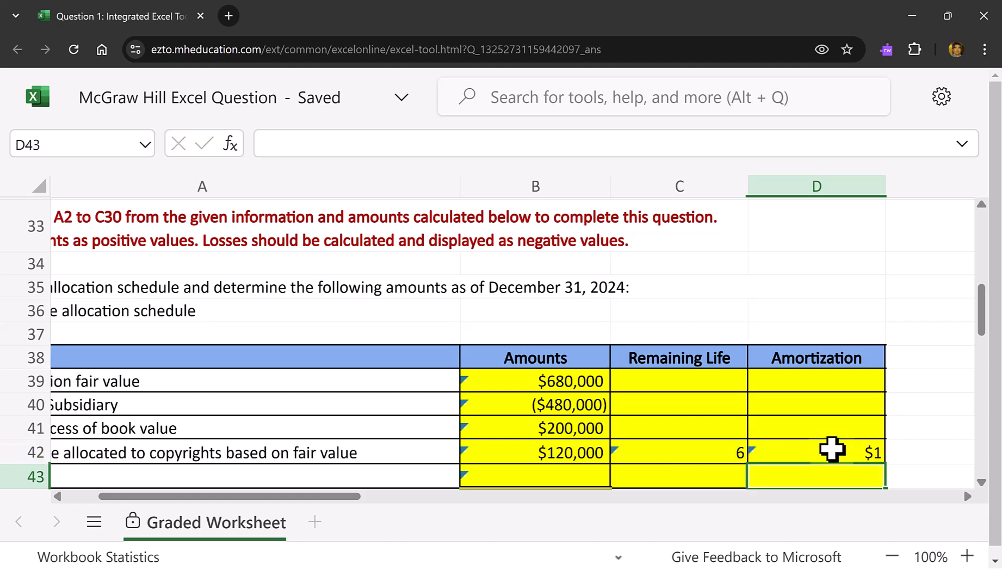
key(Delete)
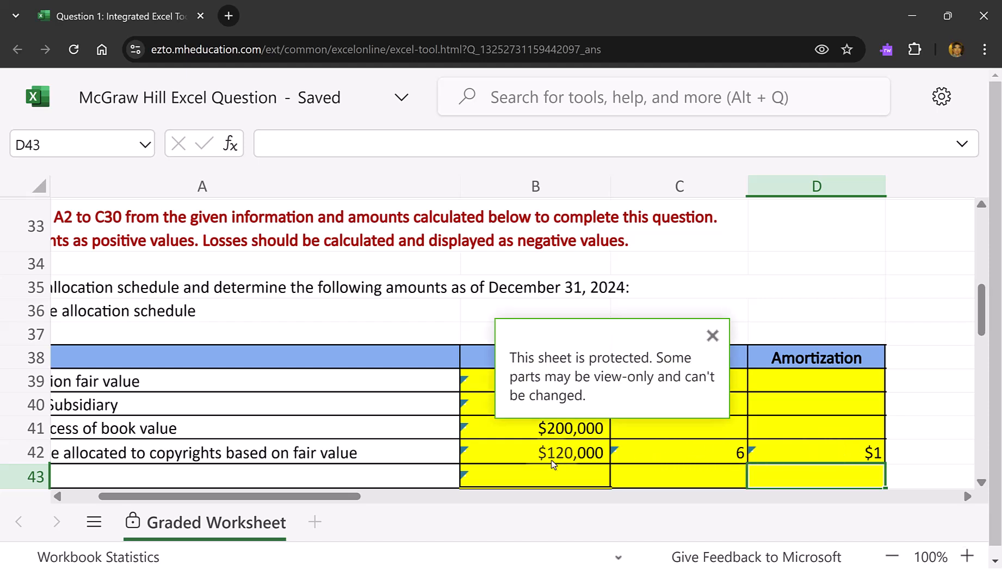
Step: Calculate the copyrights' amortization in D42 as the allocated excess fair value divided by remaining life, =B42/C42
click(805, 452)
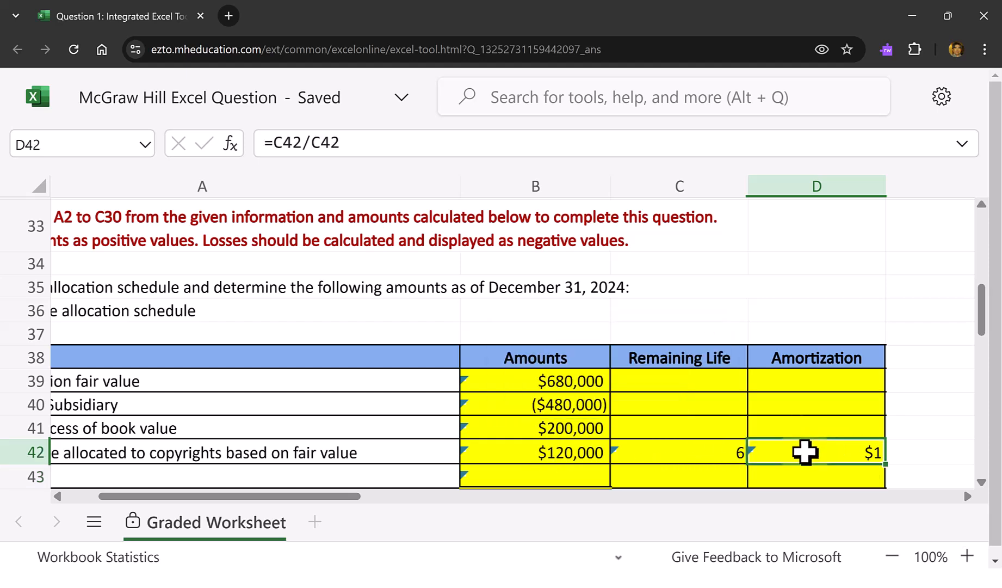
text(=)
click(553, 453)
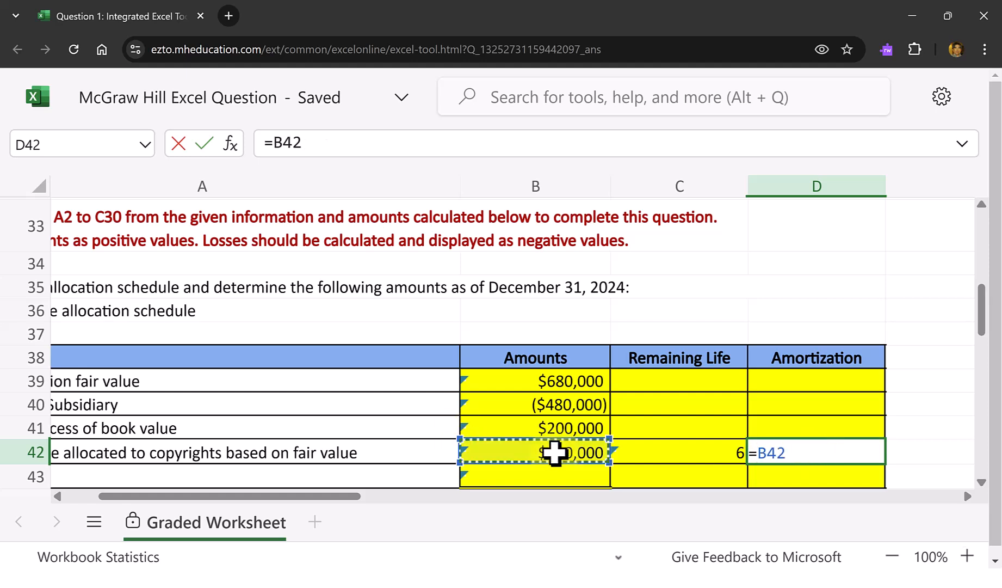
text(/)
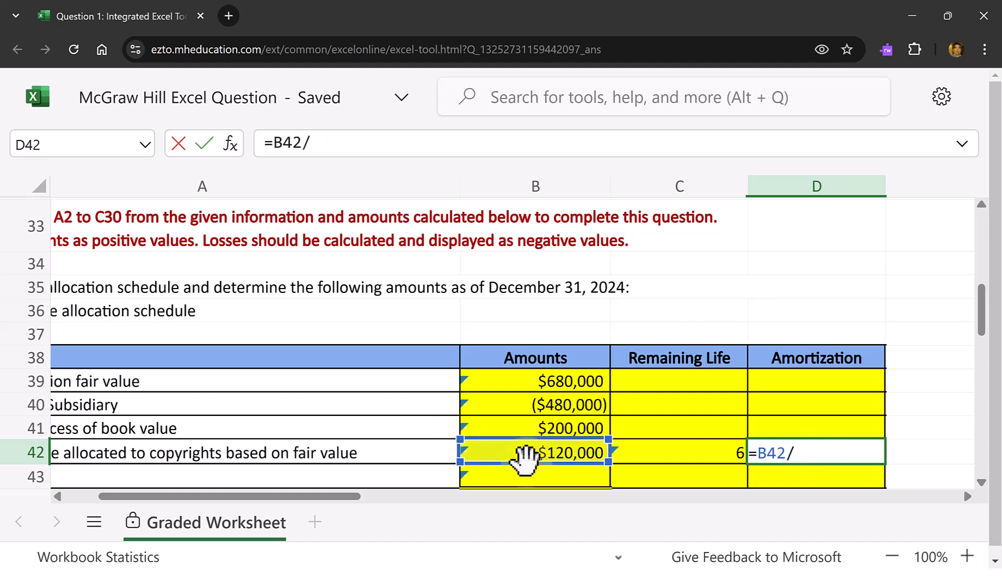
click(662, 454)
key(Return)
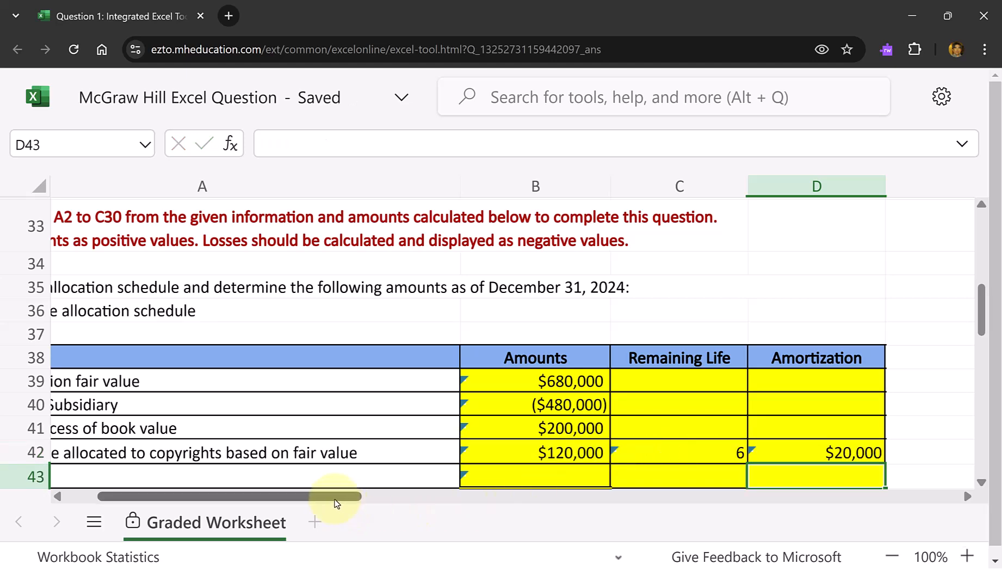
Step: Calculate goodwill in B43 as fair value in excess of book value minus the copyrights allocation, =B41-B42
drag(336, 498, 282, 498)
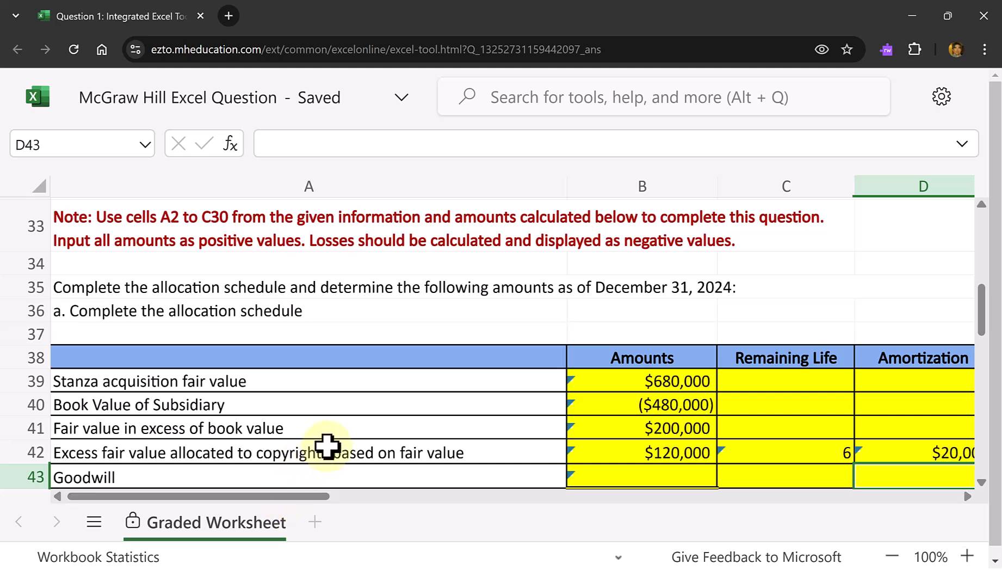
scroll(327, 446, down, 3)
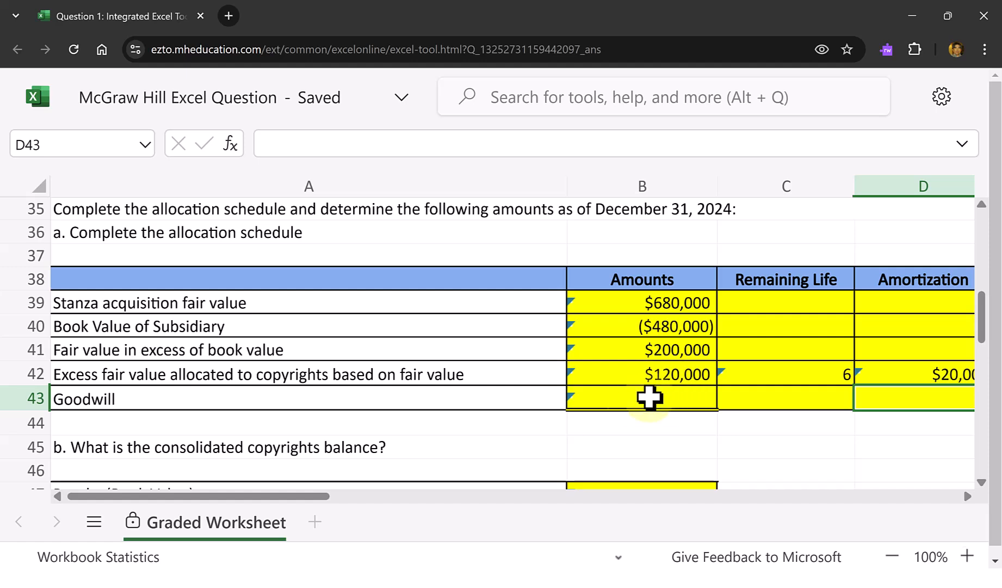
click(675, 393)
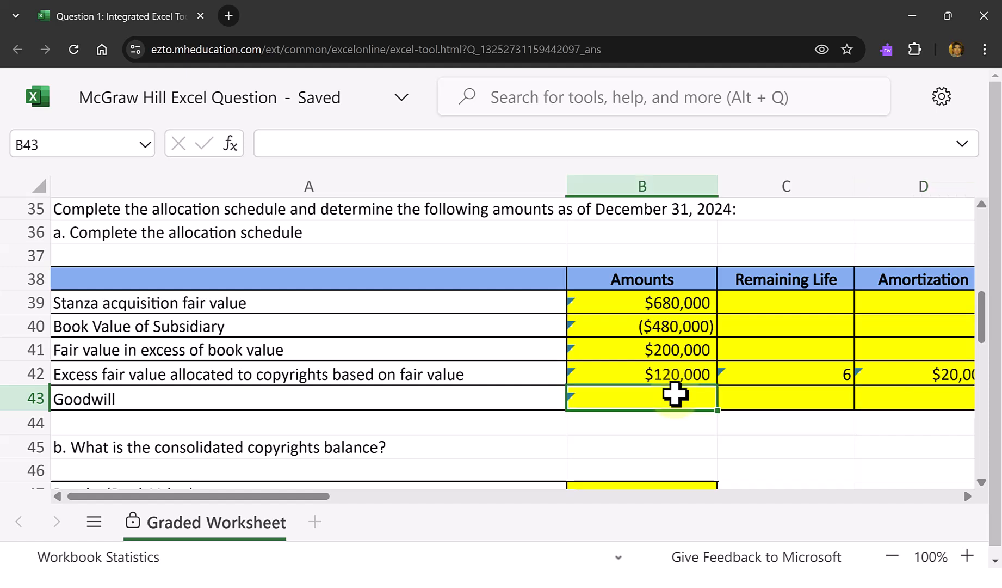
text(=)
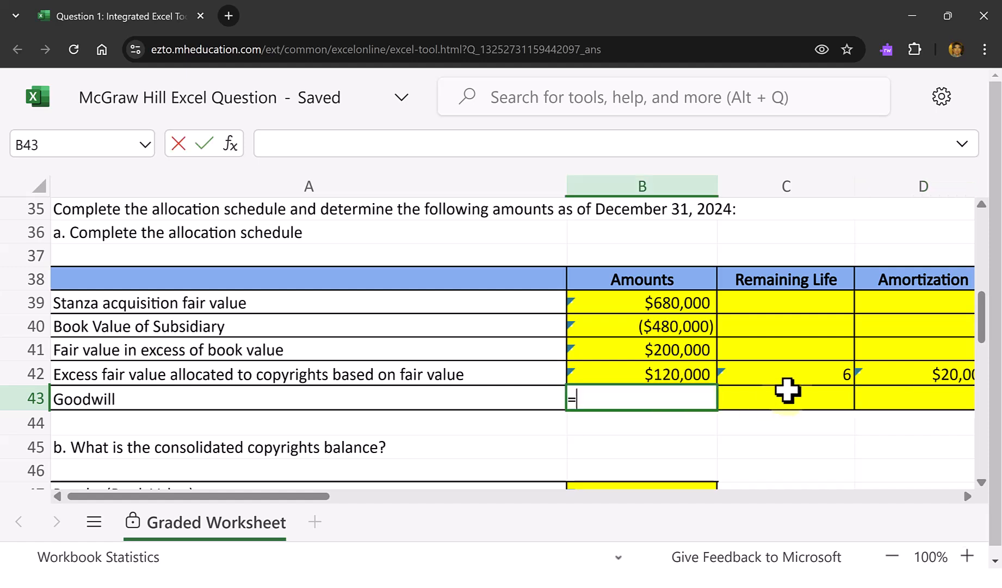
key(Up)
key(Up)
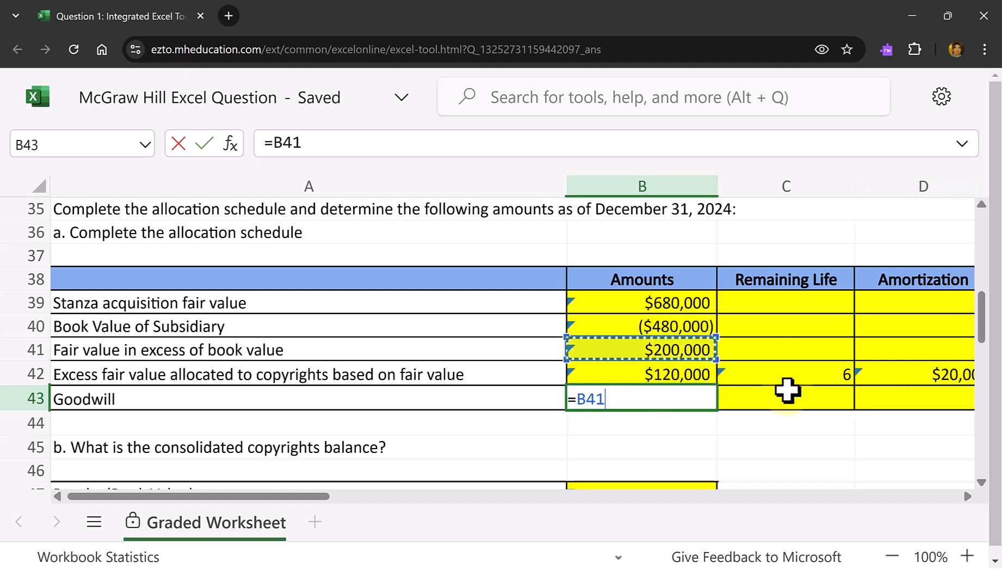
text(-)
key(Up)
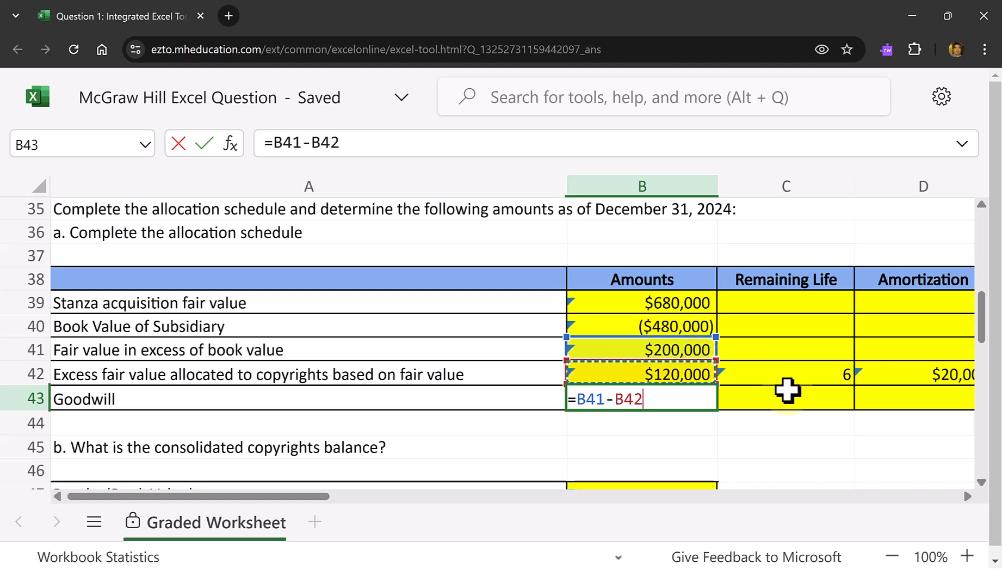
key(Return)
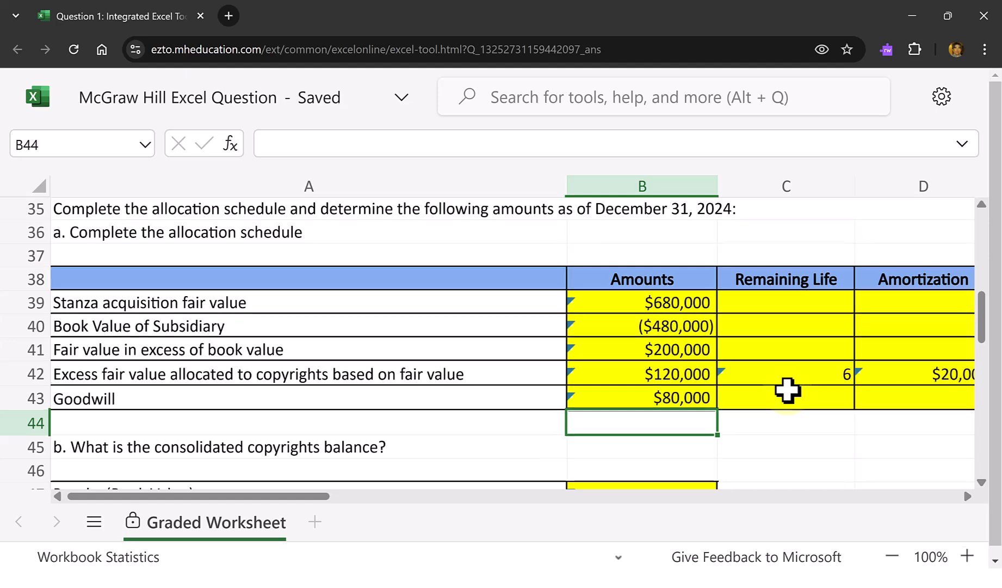
Step: Fill Penske's book value in B47 of the consolidated copyrights section with a reference to its given copyrights balance, =B12
scroll(788, 389, down, 5)
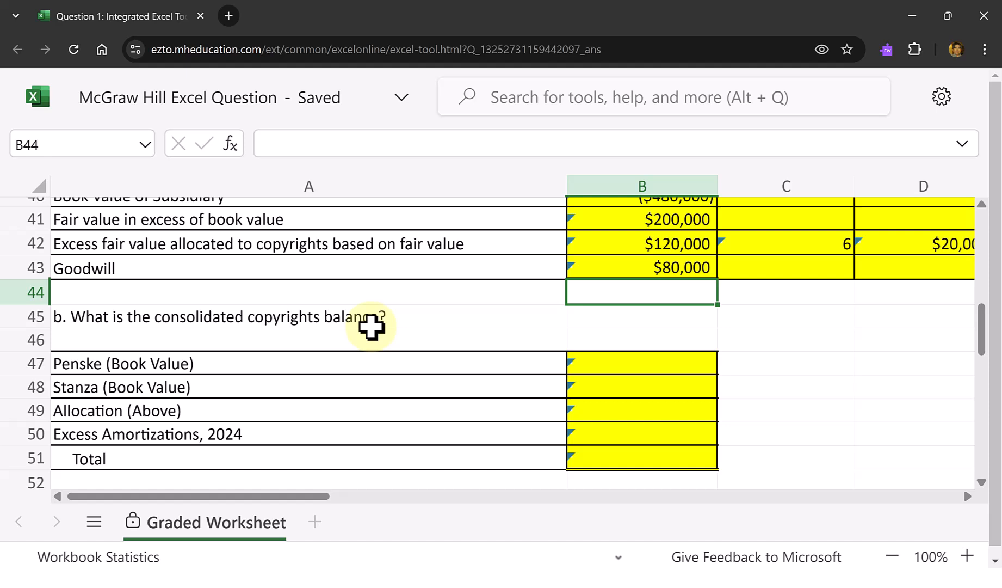
click(616, 368)
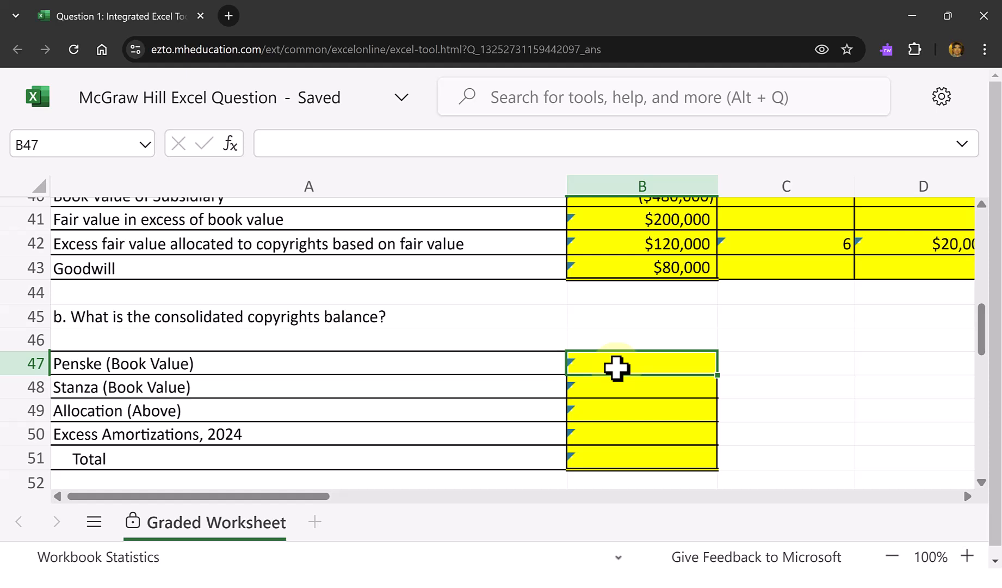
text(=)
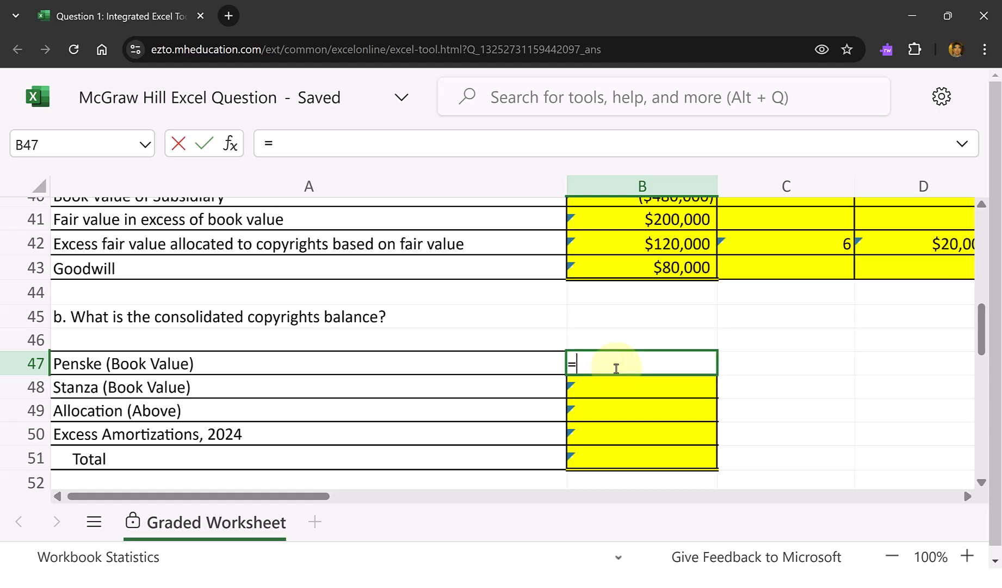
scroll(767, 341, up, 6)
scroll(767, 341, up, 5)
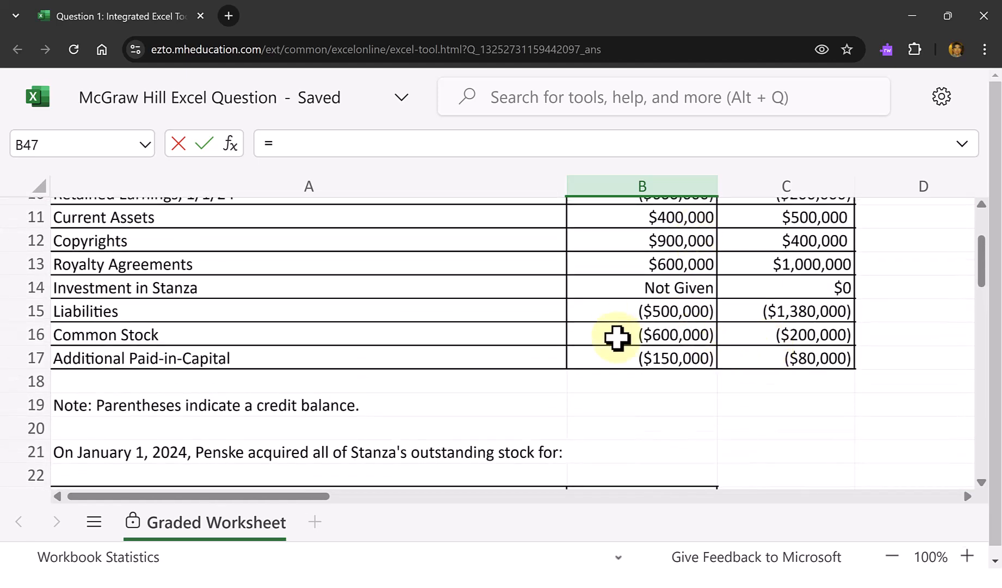
click(658, 241)
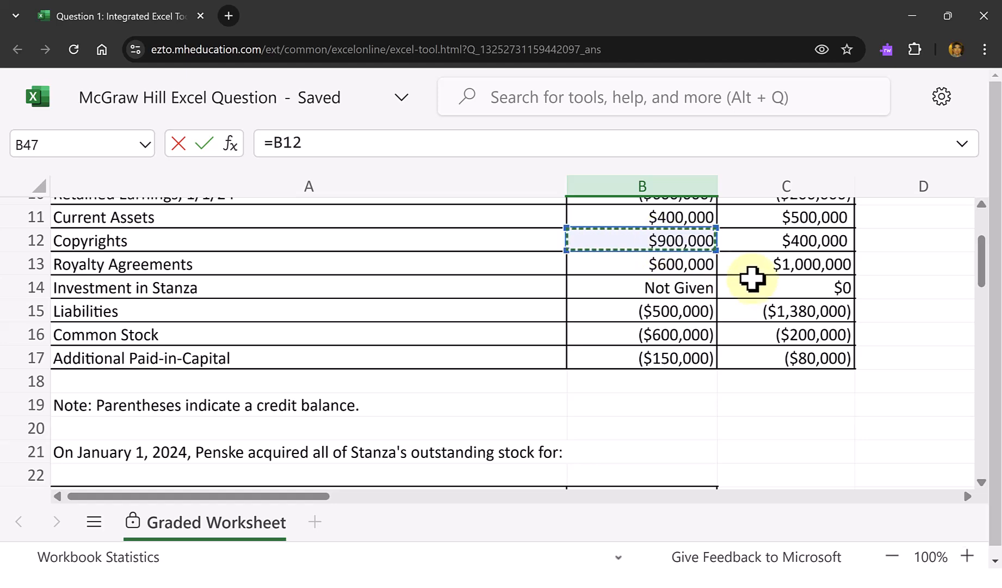
key(Return)
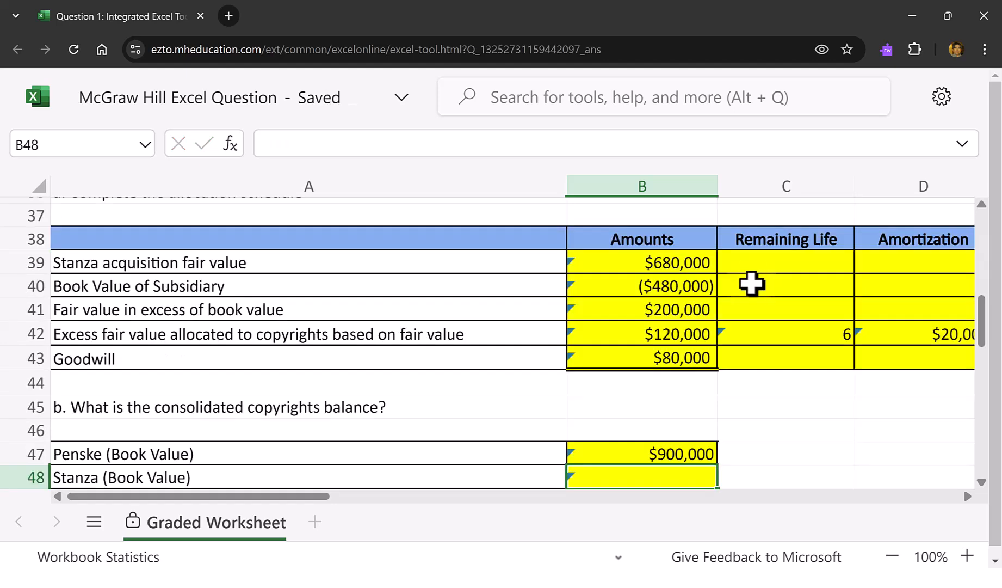
Step: Fill Stanza's book value in B48 with a reference to its given copyrights balance, =C12
scroll(751, 294, down, 1)
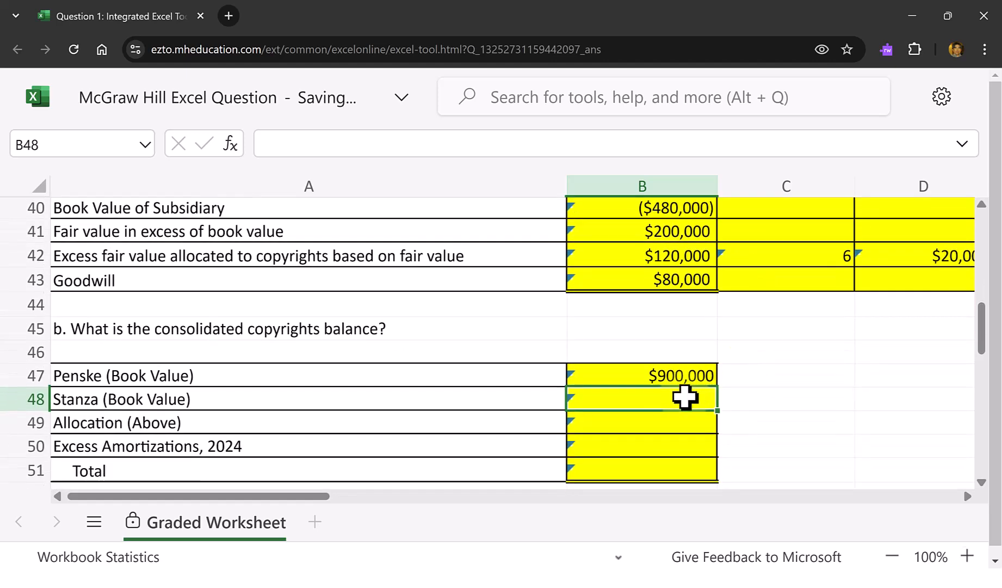
click(685, 398)
text(=)
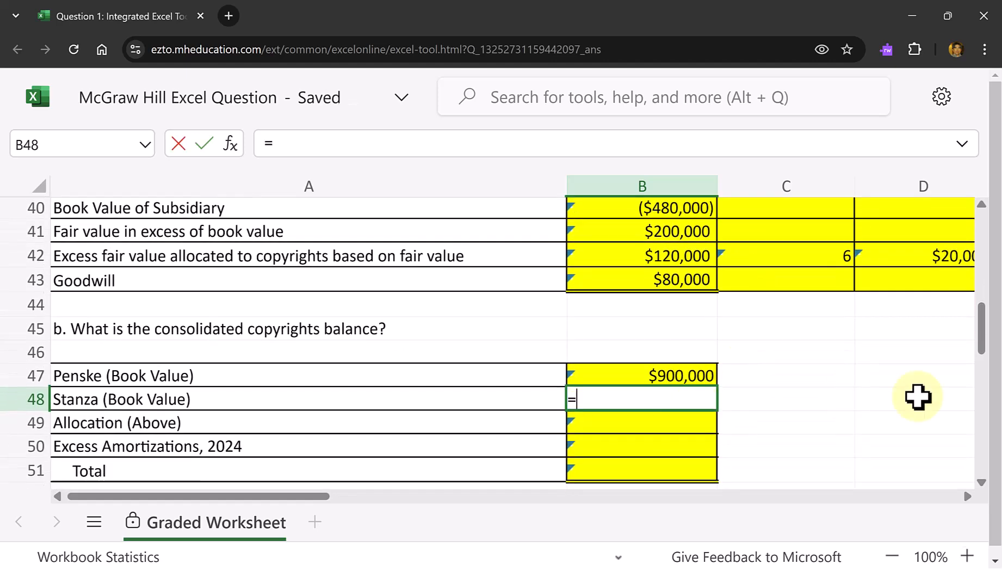
scroll(912, 391, up, 6)
scroll(912, 391, up, 4)
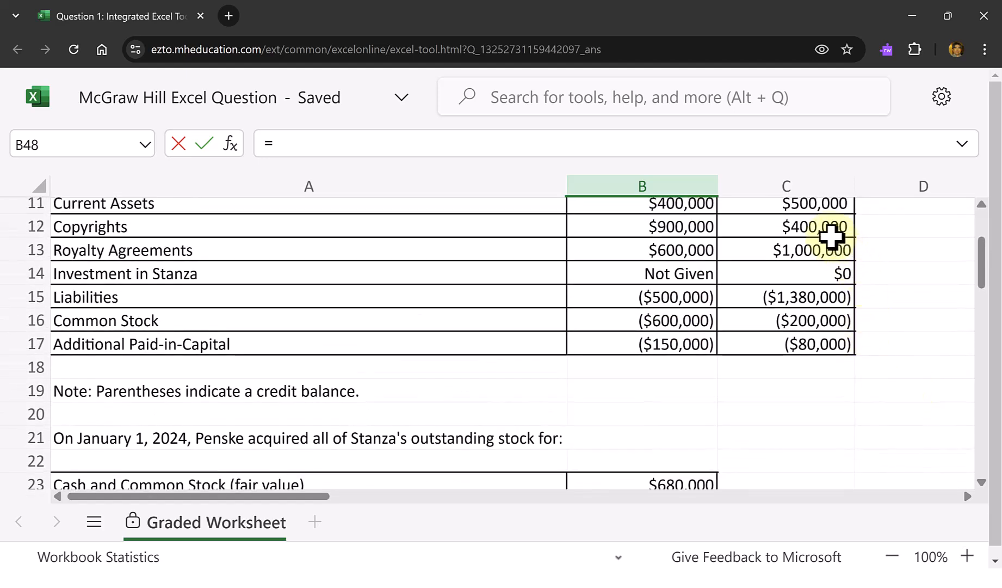
click(801, 227)
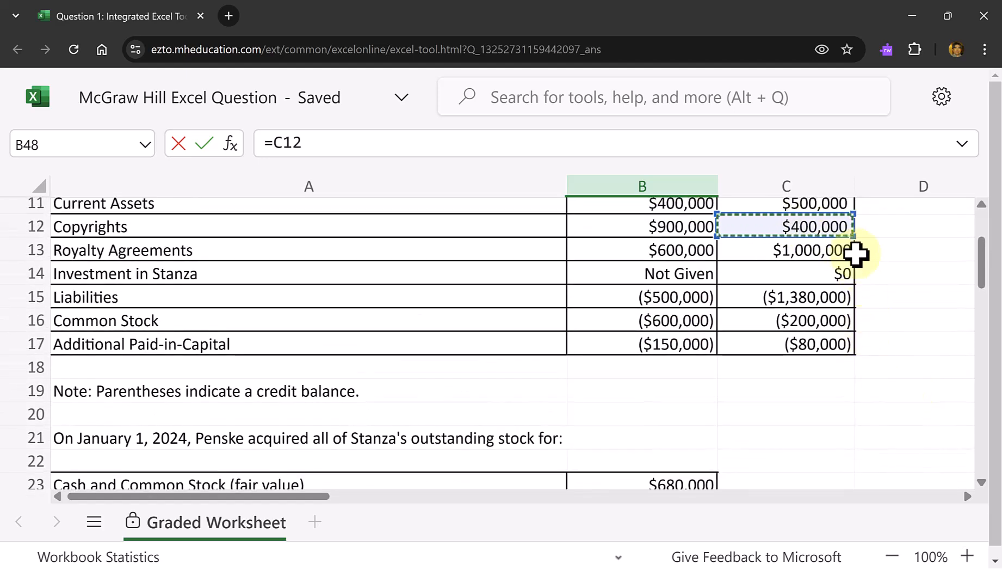
key(Return)
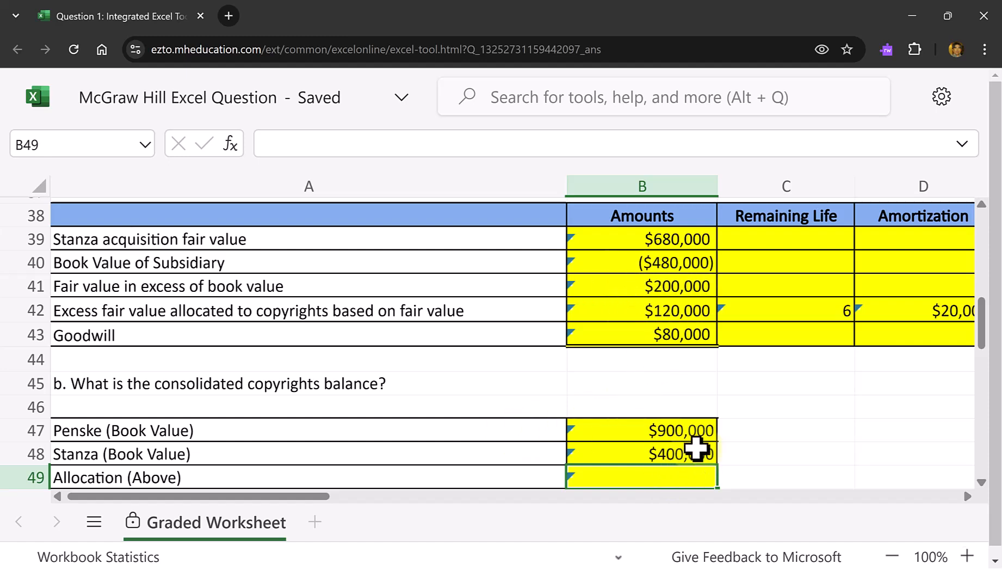
Step: Fill the Allocation (Above) row in B49 with a reference to the fair value in excess of book value in B41
text(=)
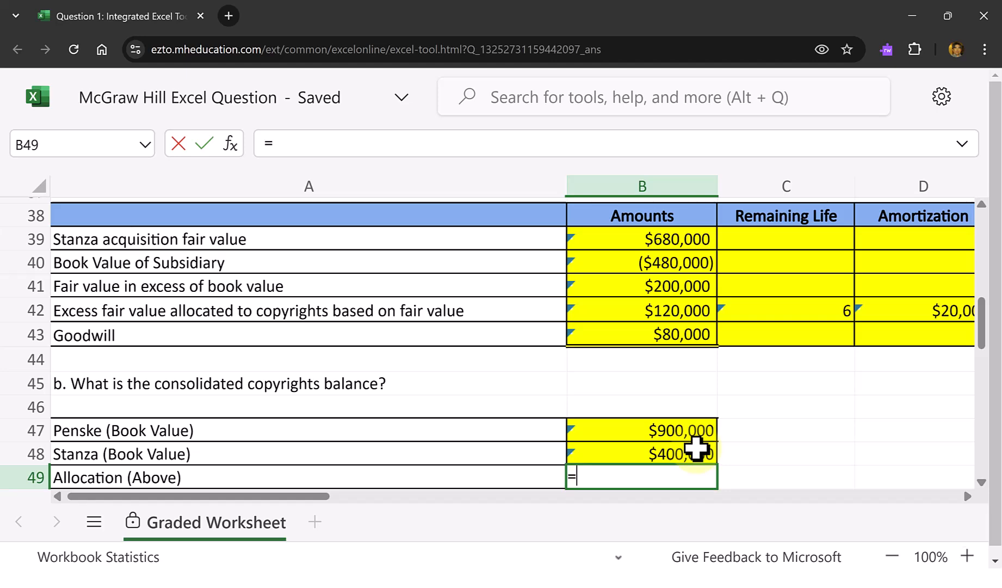
click(672, 287)
scroll(672, 288, down, 1)
key(Return)
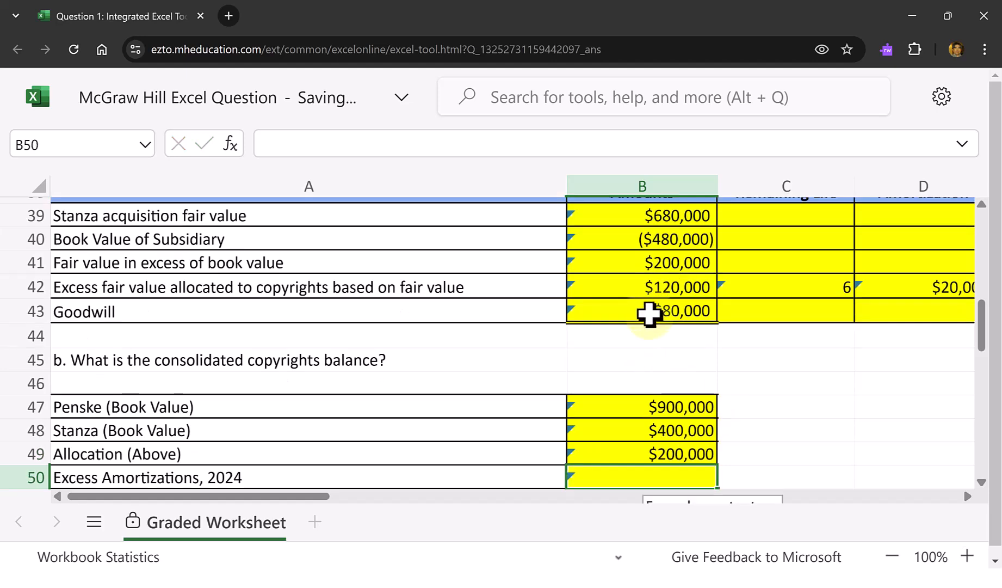
Step: Enter the 2024 excess amortizations in B50 as the negative of the copyrights' amortization, -D42
scroll(675, 310, down, 3)
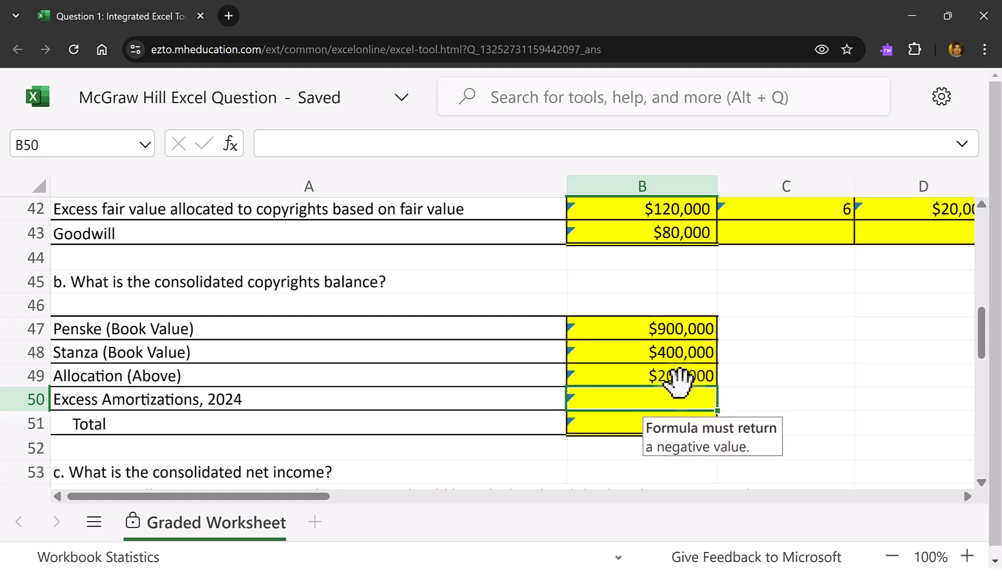
text(-)
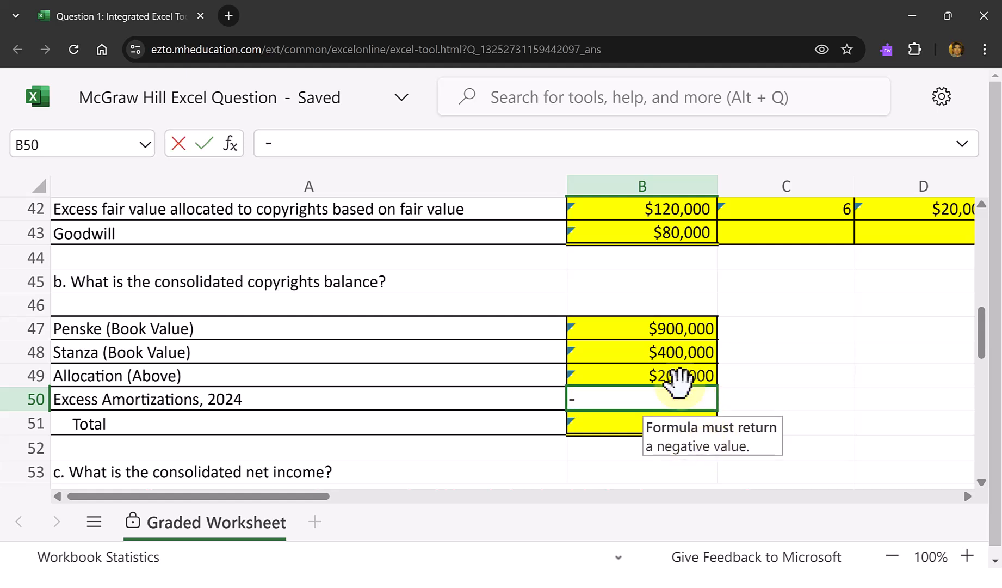
click(917, 212)
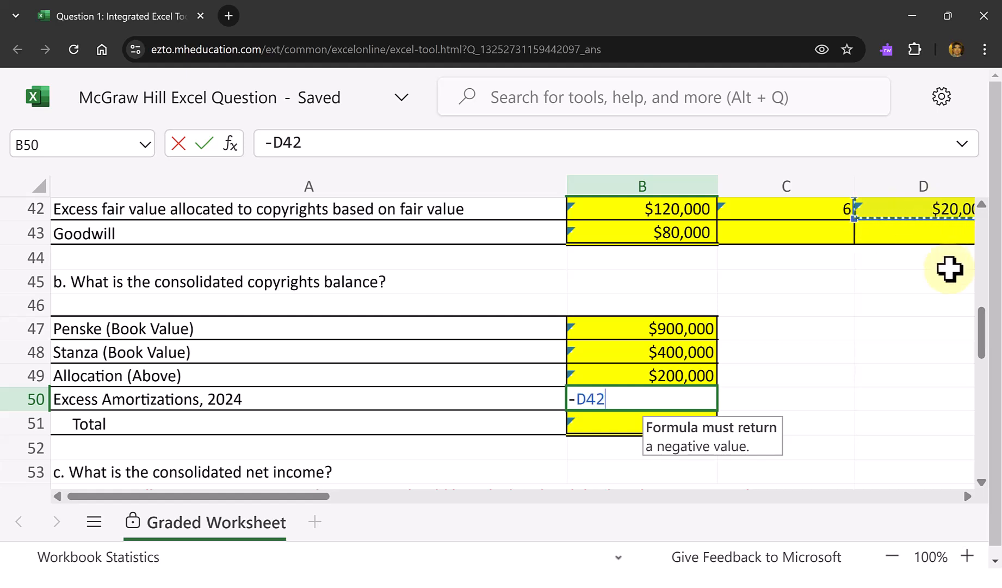
key(Return)
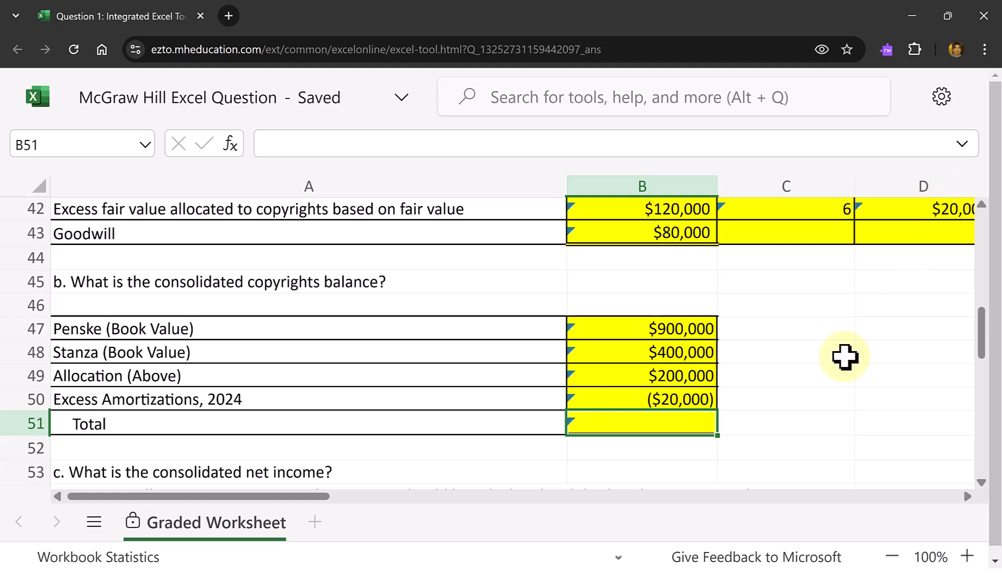
Step: Total the consolidated copyrights rows above in B51 with an AutoSum
click(675, 418)
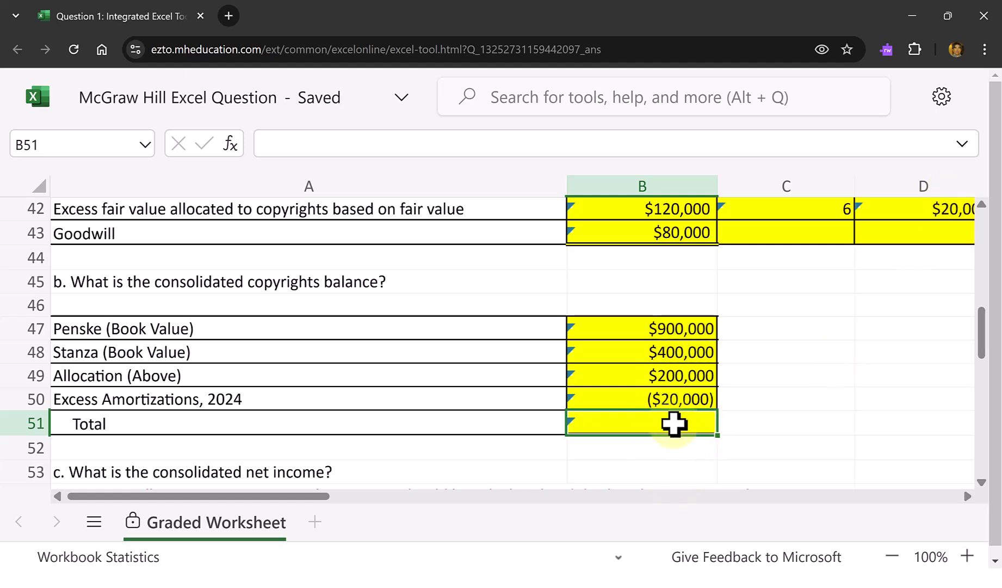
key(alt+equal)
key(Return)
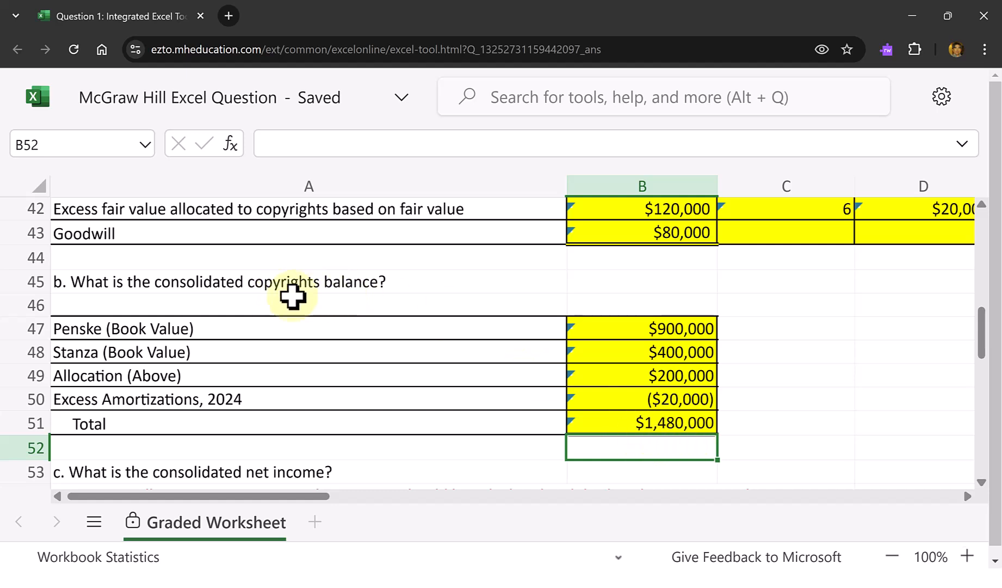
Step: Fill the consolidated Revenues in B56 with the sum of Penske's and Stanza's given revenues, =B5+C5
scroll(336, 320, down, 4)
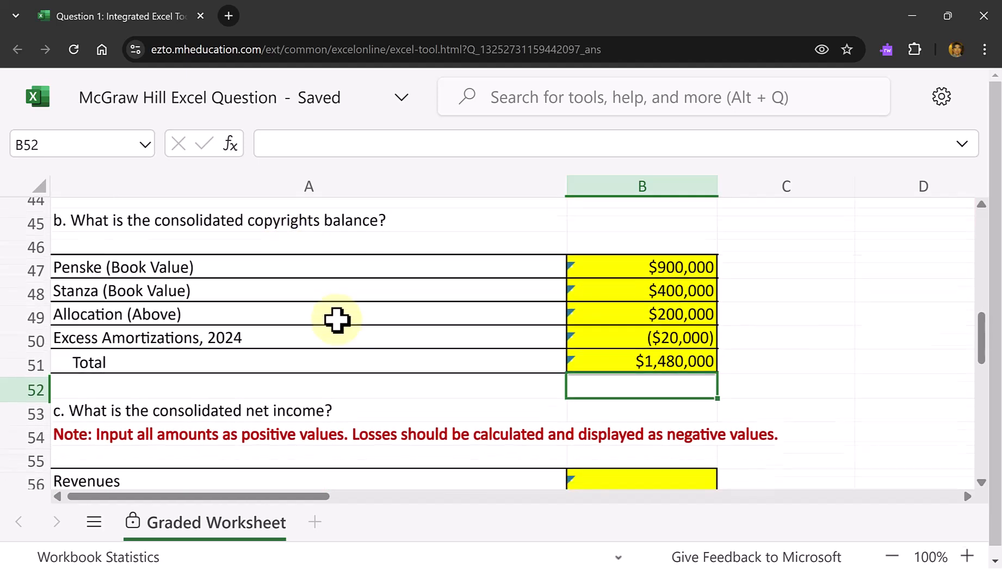
scroll(371, 326, down, 6)
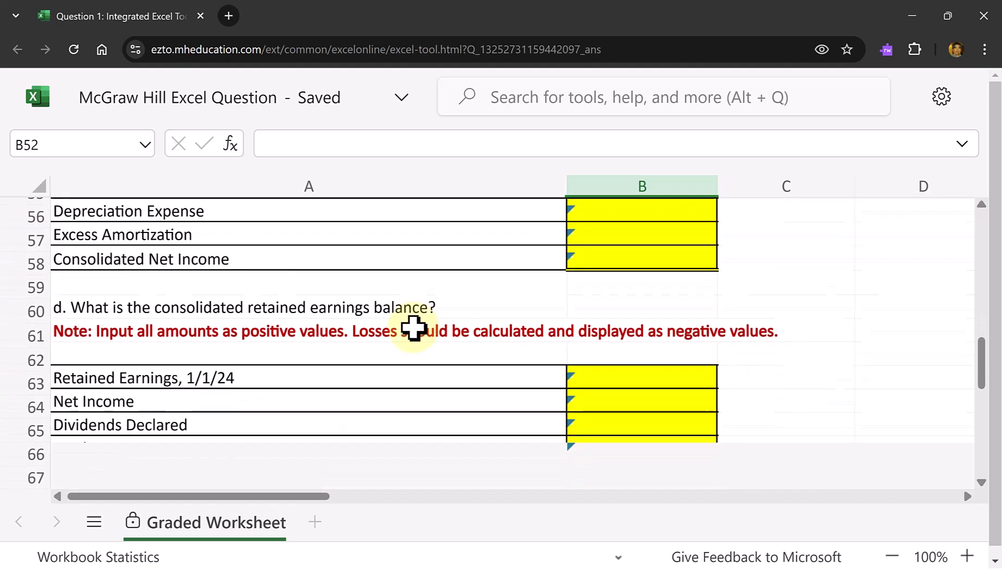
scroll(414, 328, up, 3)
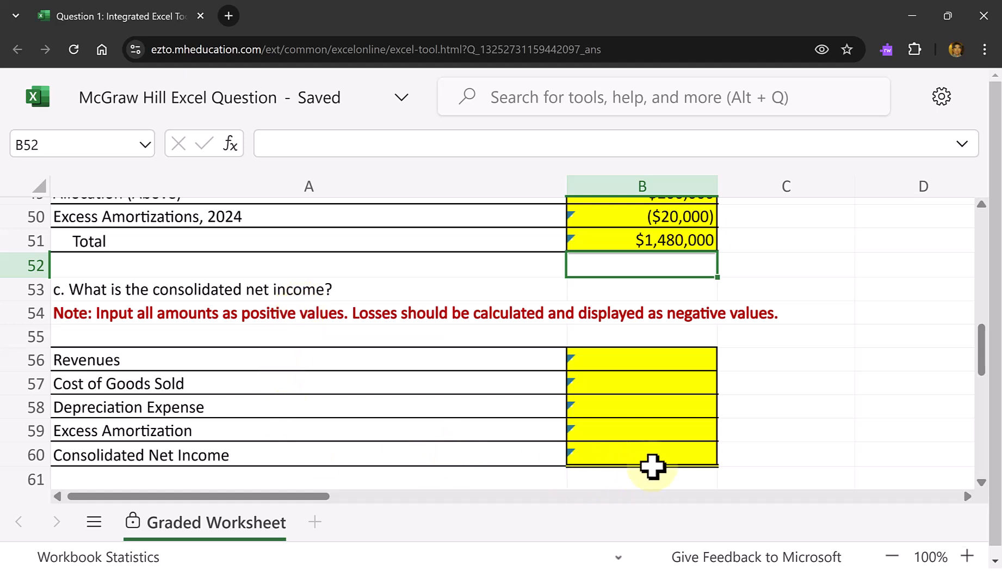
click(659, 357)
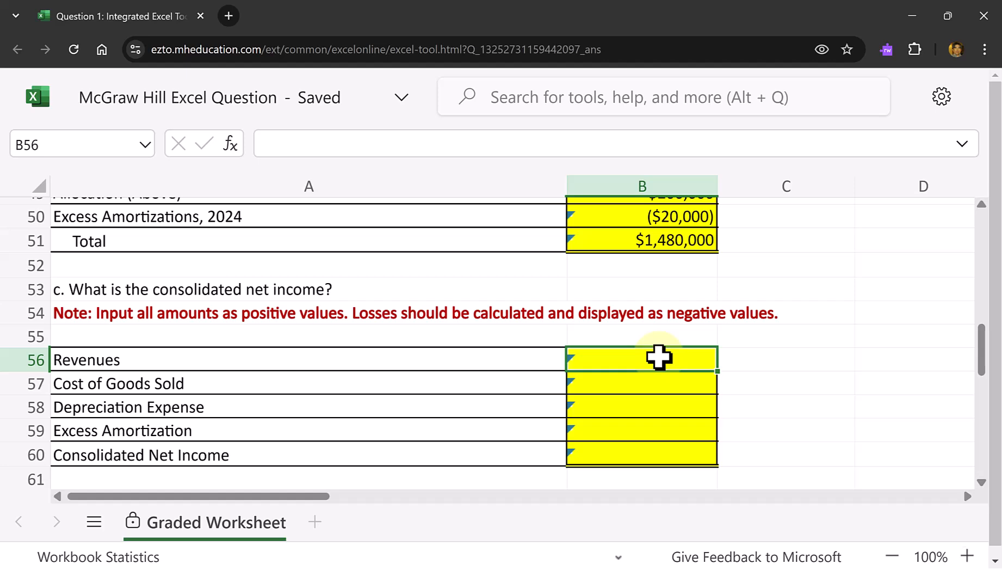
text(=)
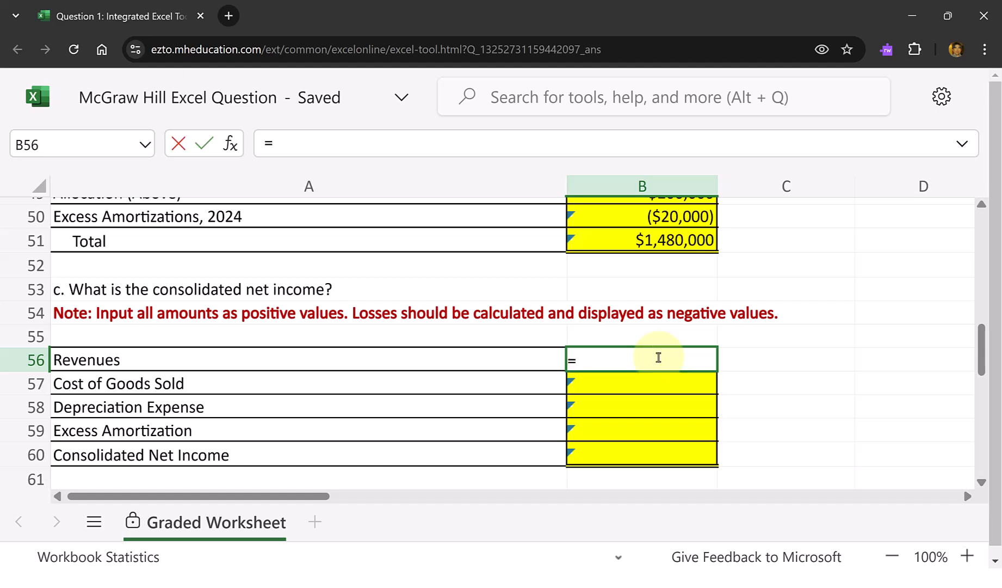
scroll(788, 380, up, 8)
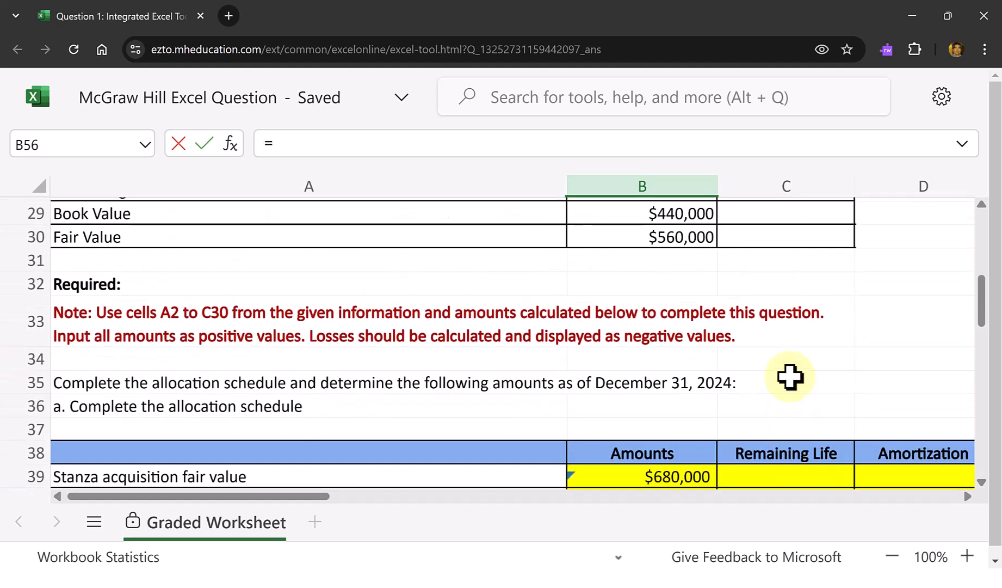
scroll(790, 378, up, 8)
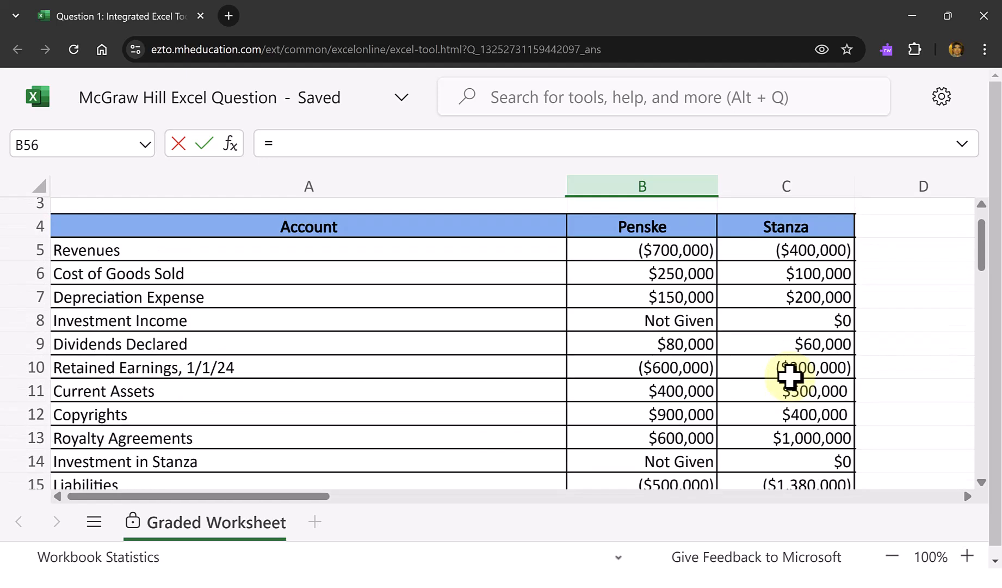
click(647, 251)
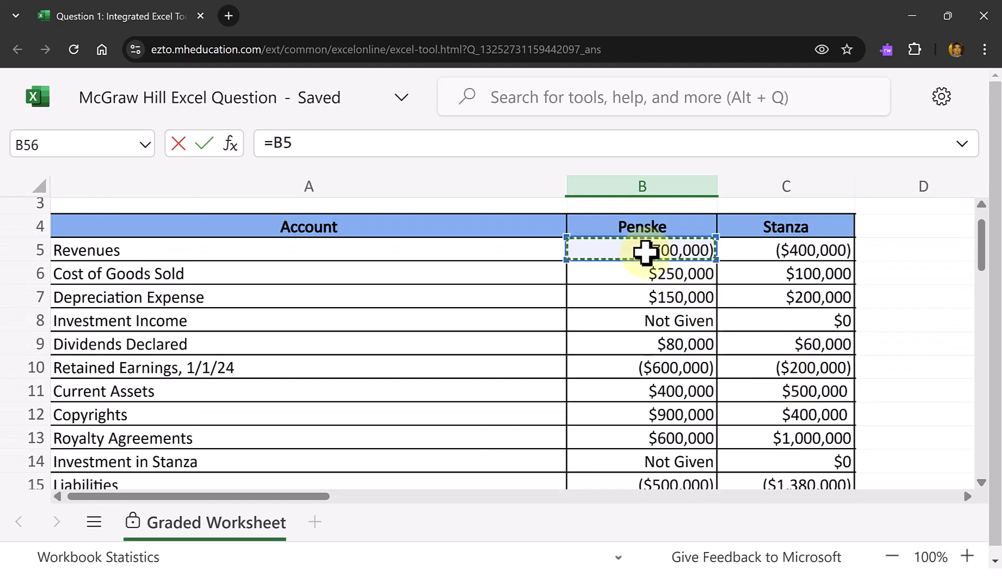
text(+)
click(776, 250)
key(Return)
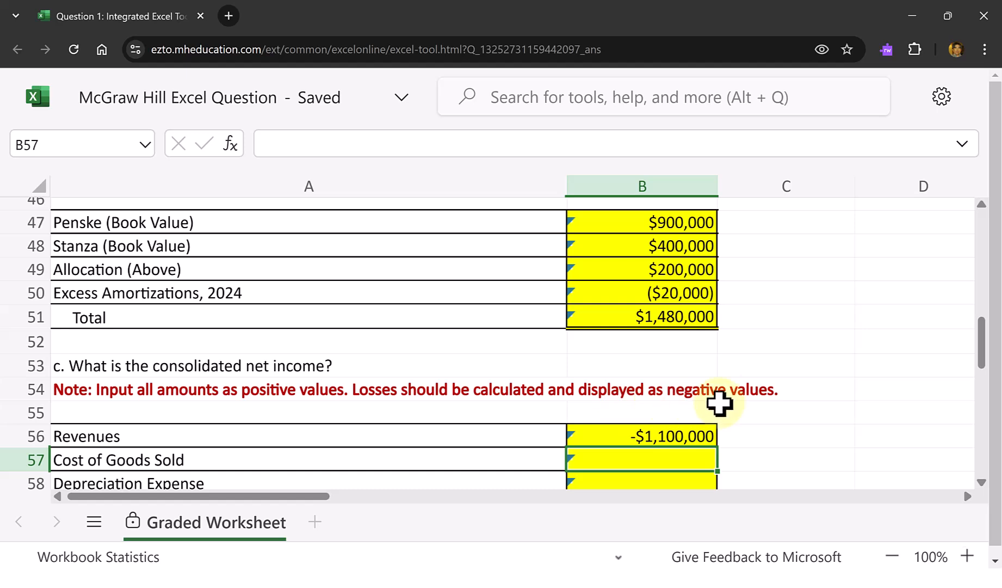
Step: Reverse the sign of the Revenues formula in B56 by changing it to =-(B5+C5)
click(618, 437)
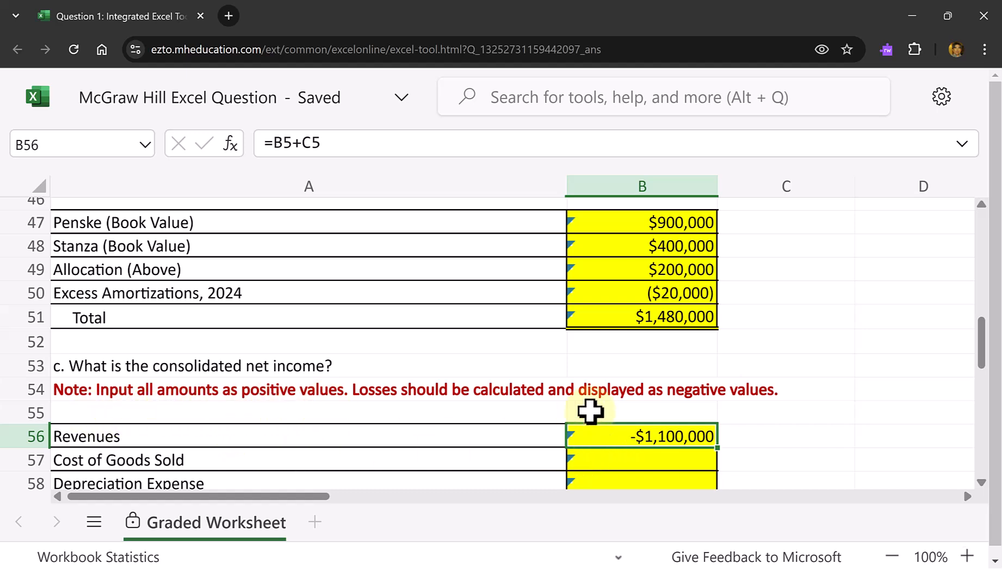
double_click(676, 437)
mouse_move(581, 441)
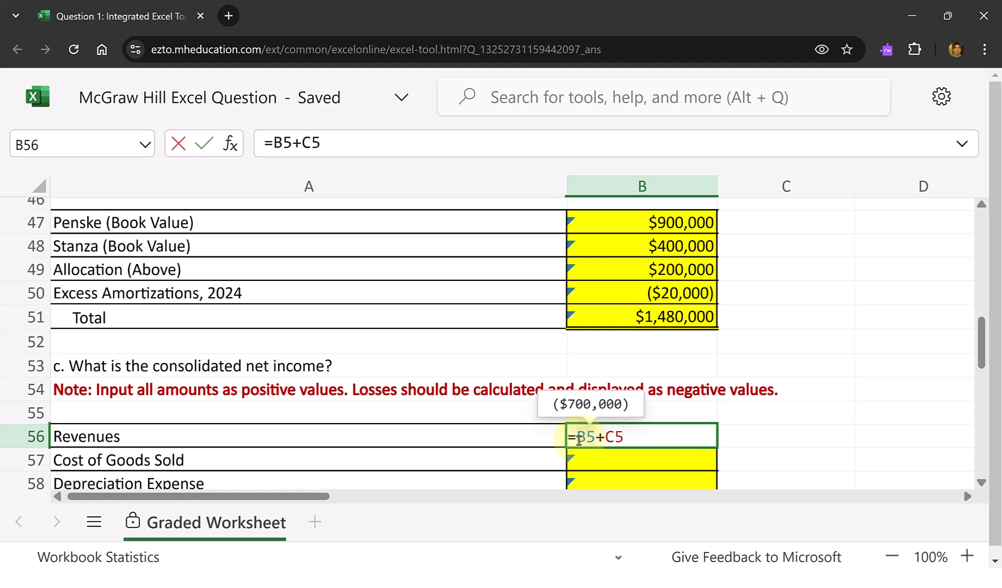
click(576, 438)
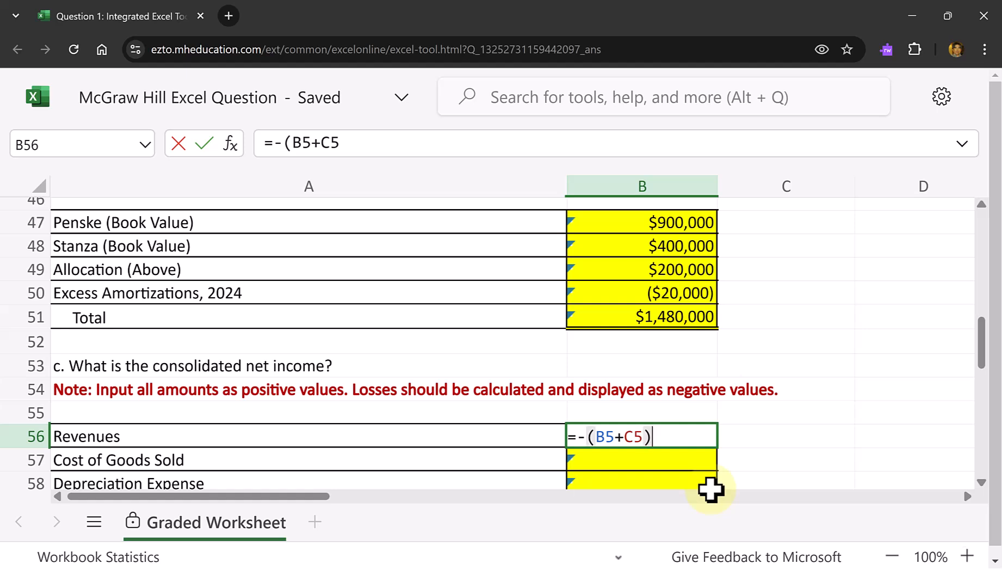
key(Return)
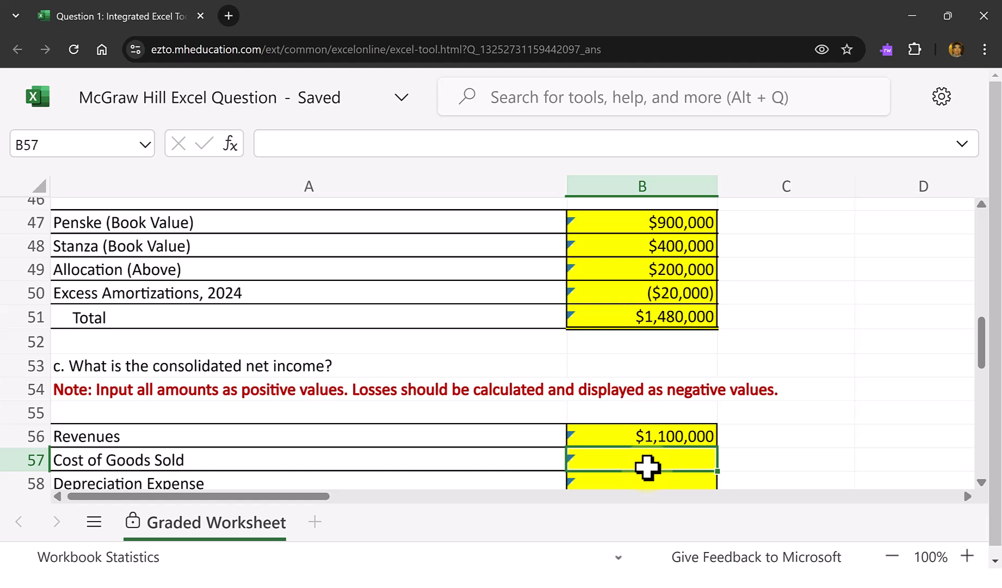
Step: Fill the consolidated Cost of Goods Sold in B57 with the sum of both companies' given amounts, =SUM(B6:C6)
text(=)
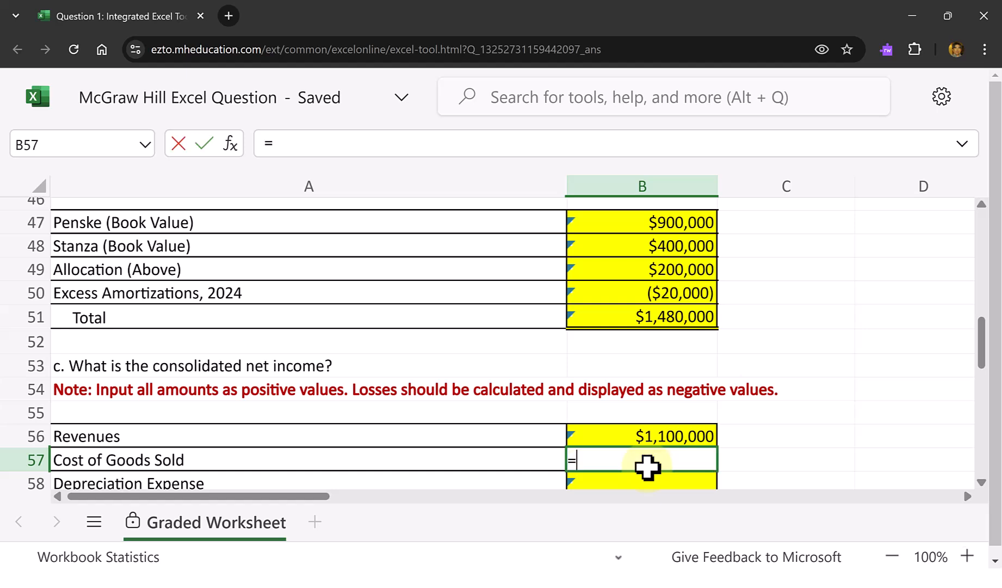
text(su)
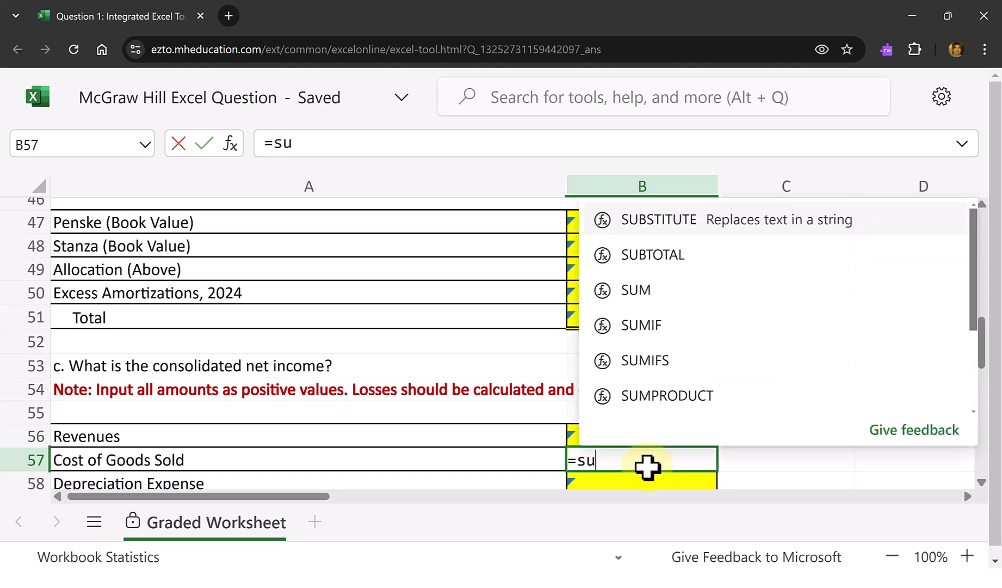
text(m()
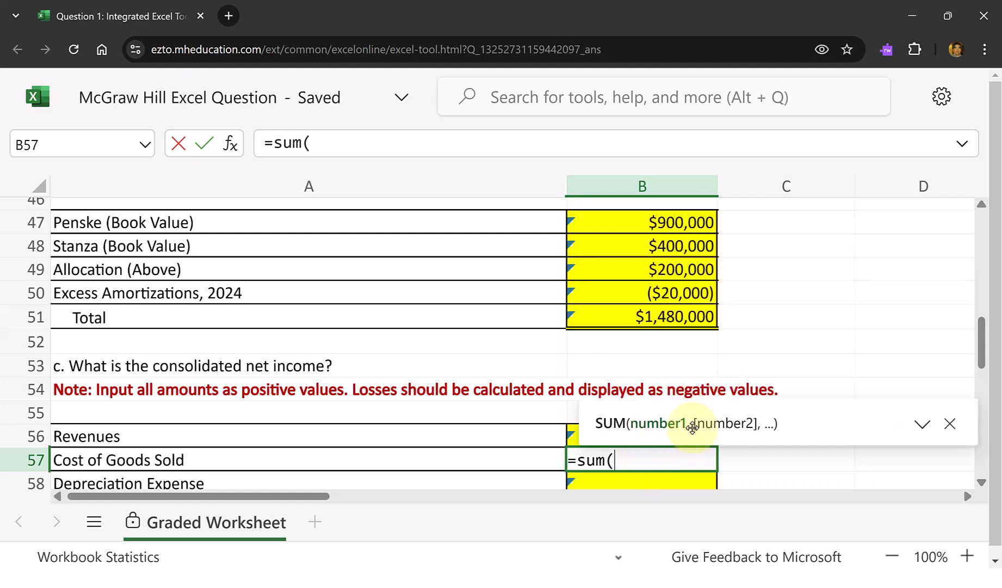
scroll(713, 352, up, 8)
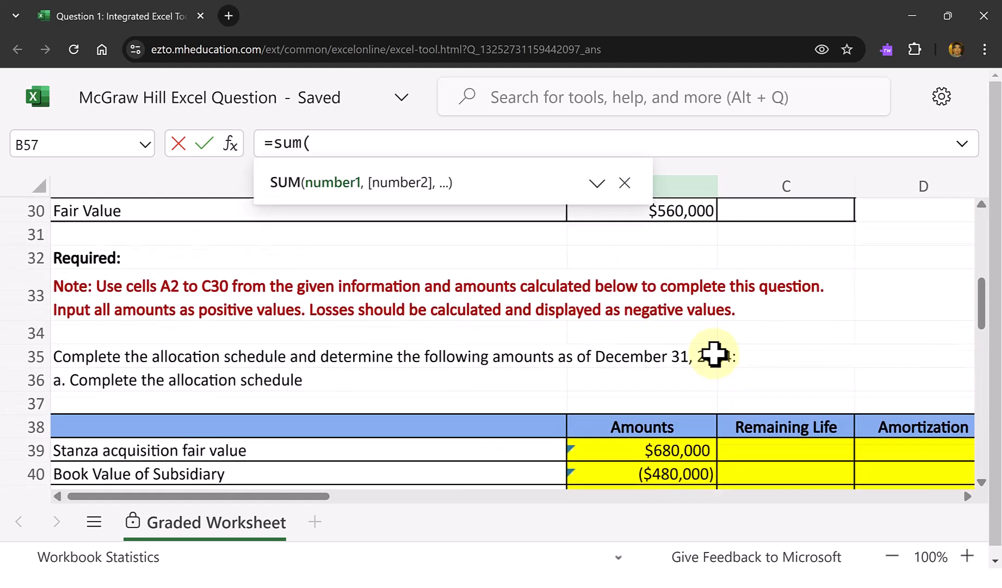
scroll(713, 352, up, 5)
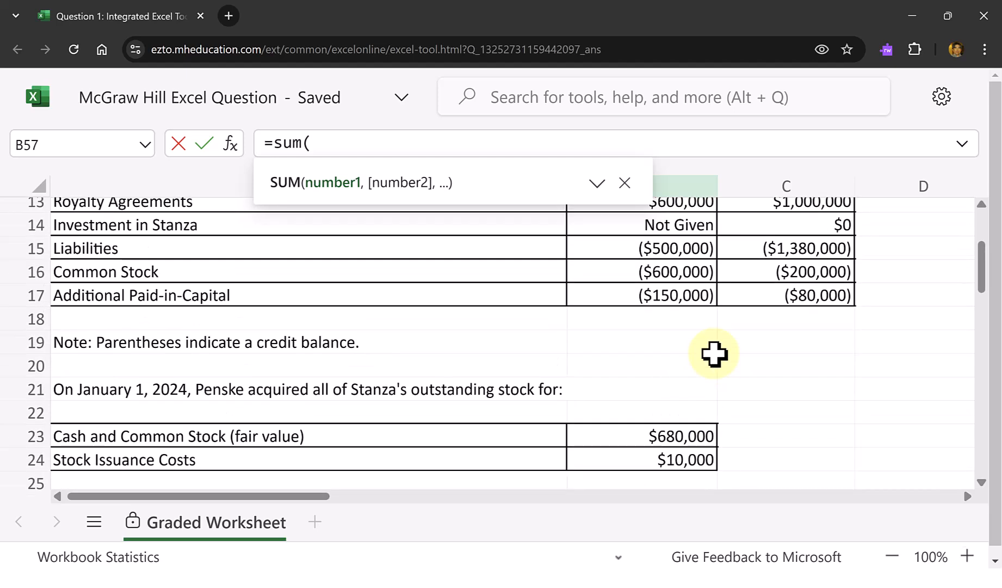
scroll(712, 353, down, 1)
scroll(713, 353, up, 3)
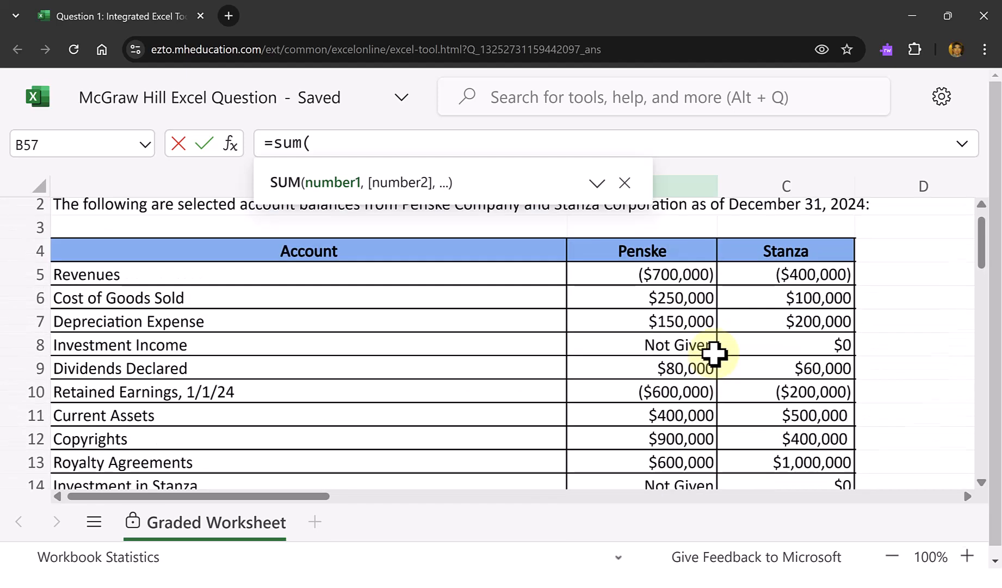
drag(683, 306, 820, 309)
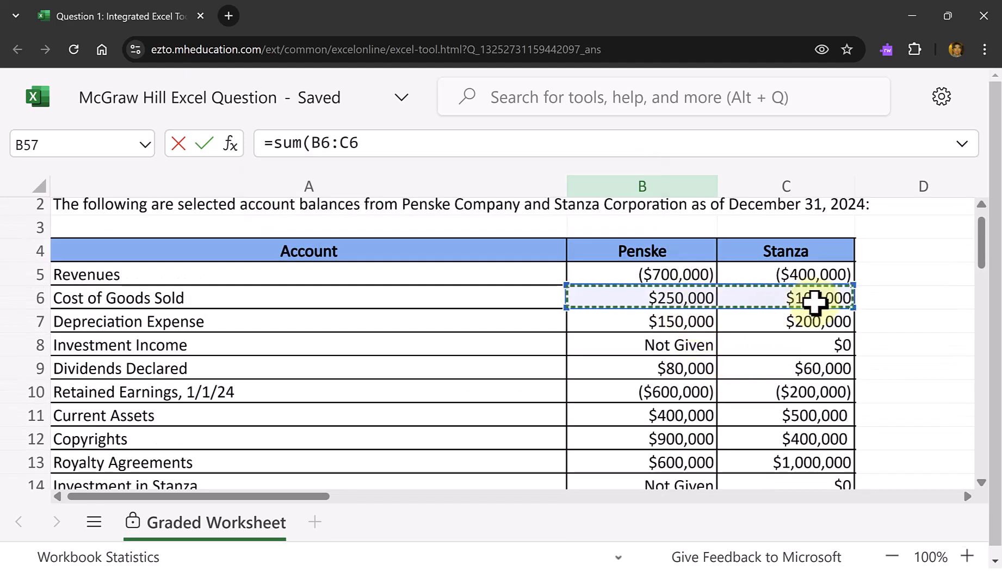
text())
key(Return)
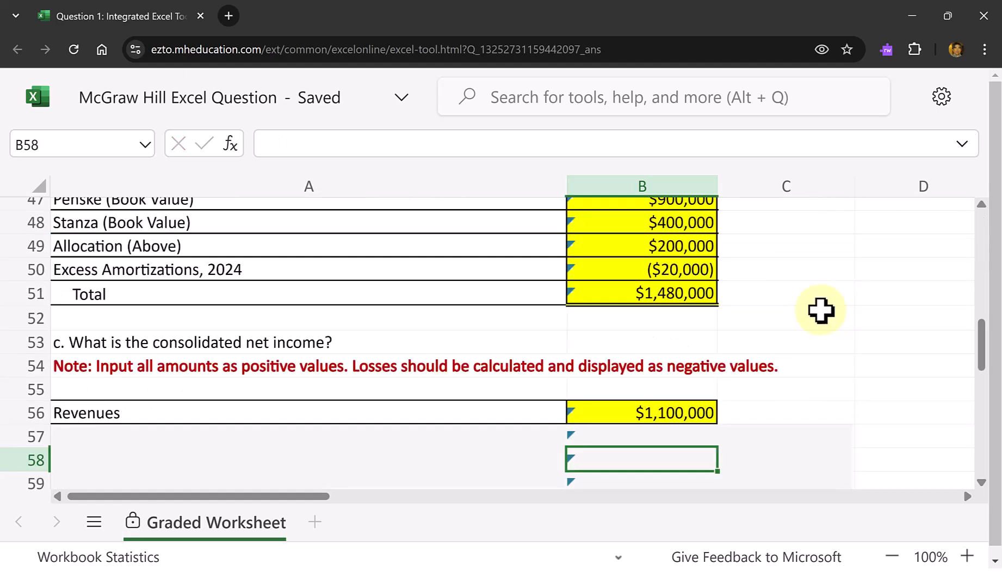
Step: Fill the consolidated Depreciation Expense in B58 with the sum of both companies' given amounts, =SUM(B7:C7)
scroll(736, 456, down, 9)
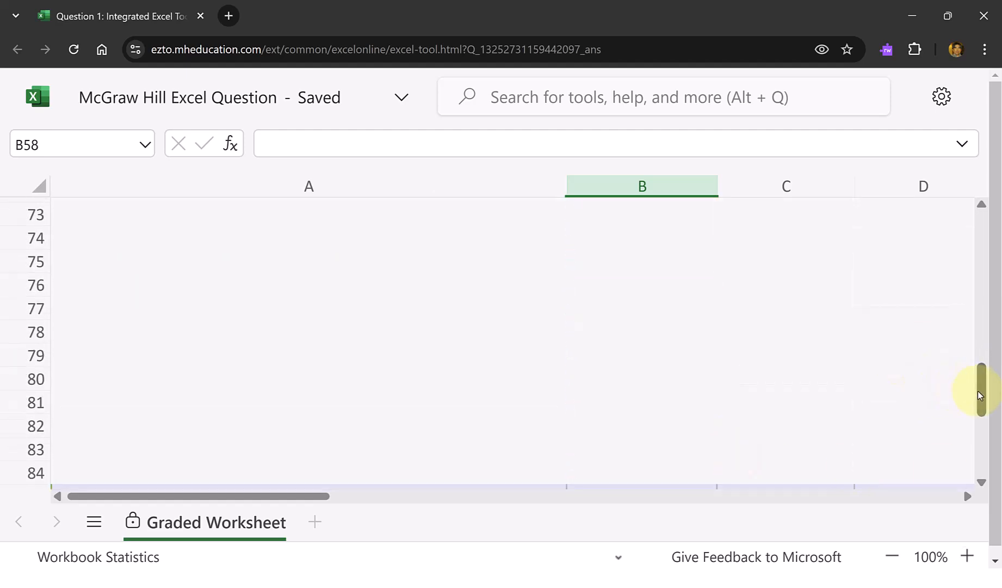
drag(981, 393, 968, 282)
scroll(962, 281, down, 20)
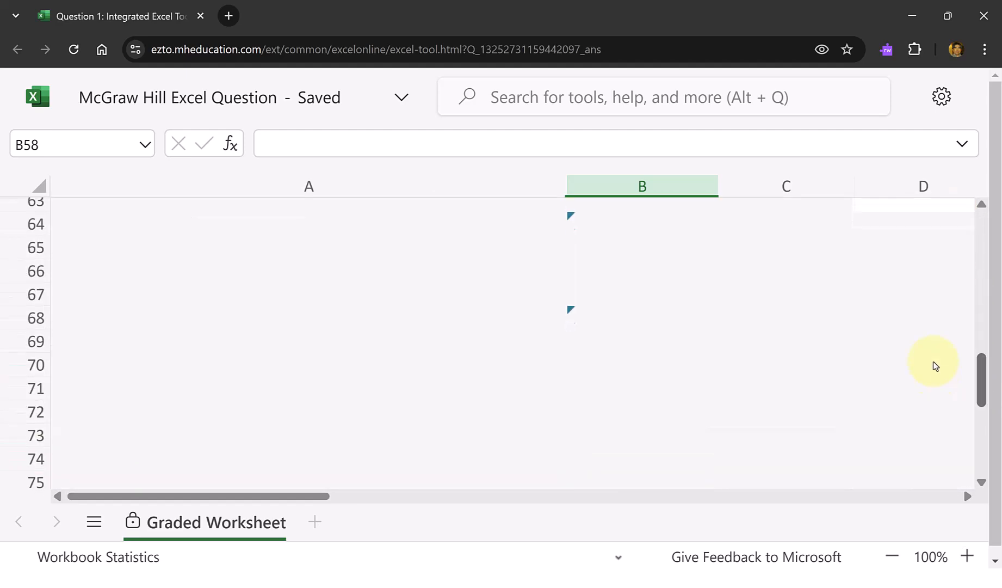
scroll(952, 430, up, 20)
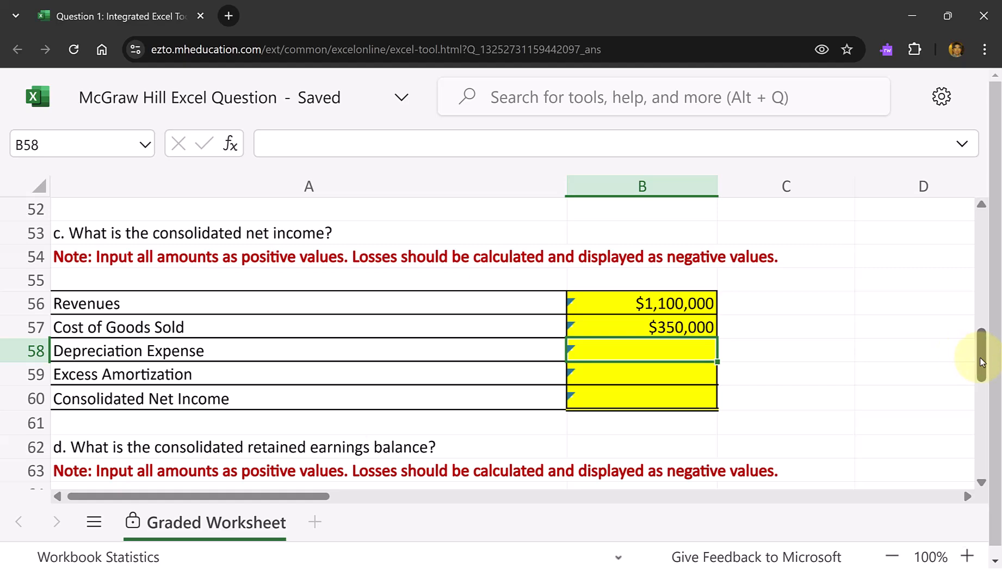
scroll(978, 386, up, 5)
drag(977, 331, 972, 367)
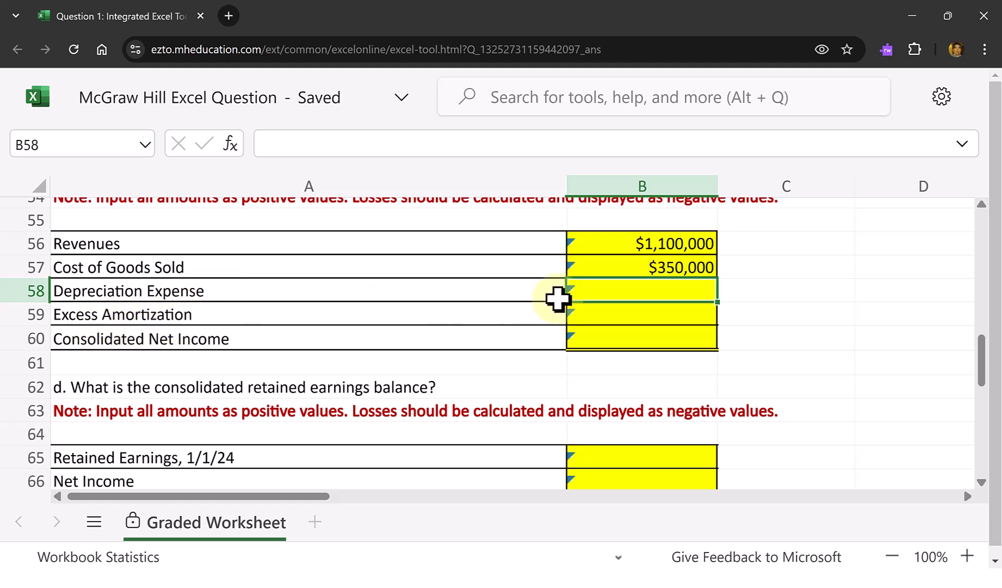
text(=sum()
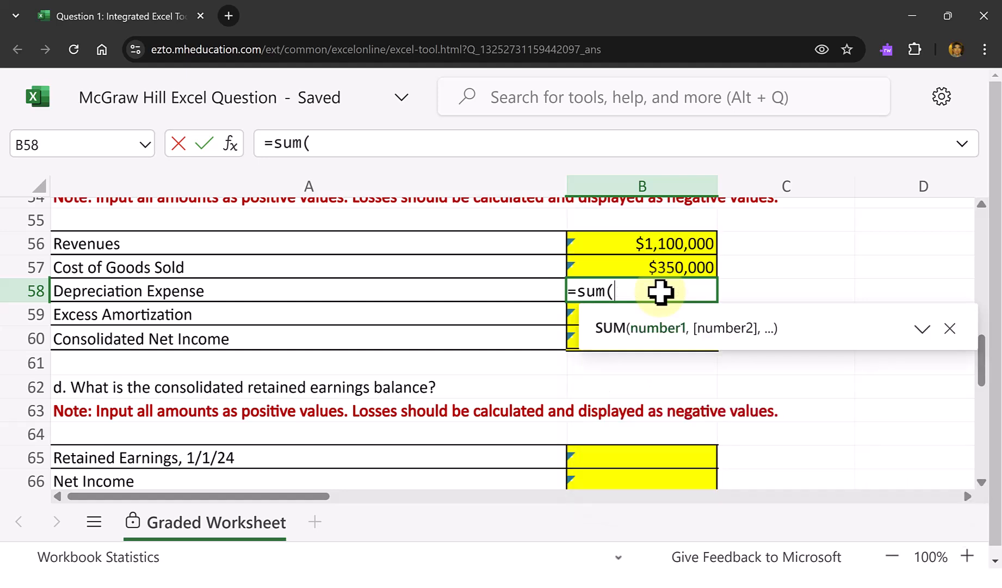
scroll(784, 281, up, 7)
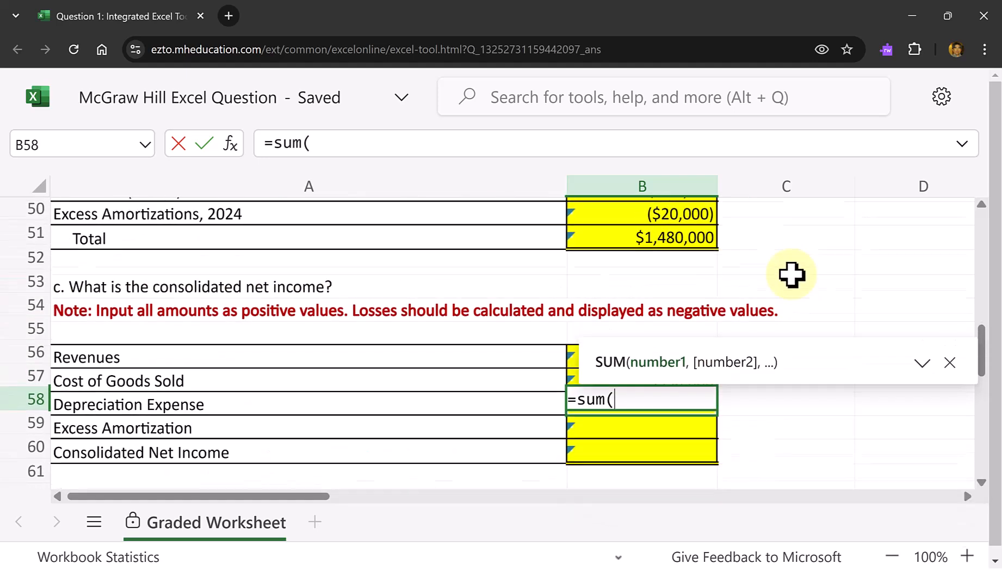
scroll(792, 275, up, 6)
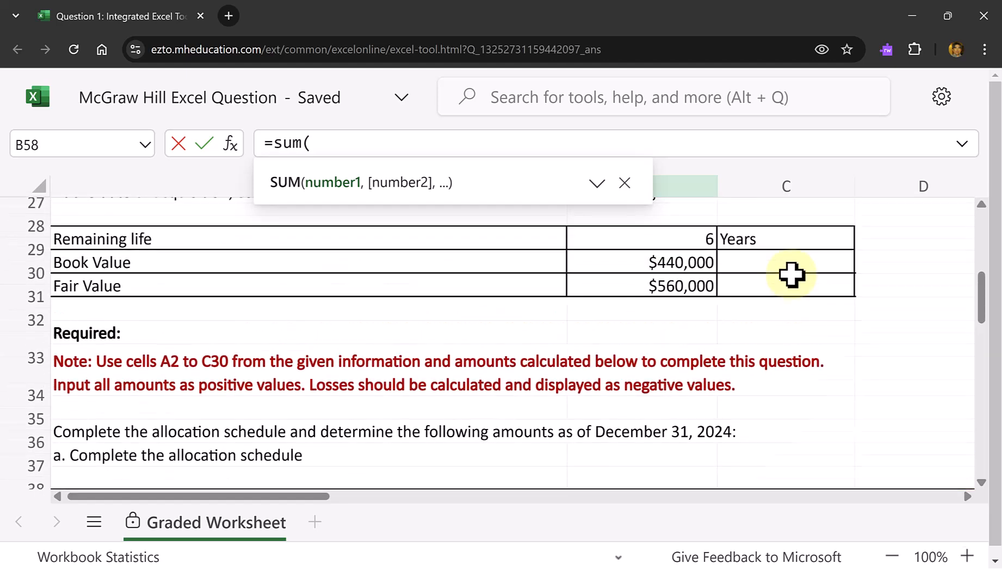
scroll(791, 275, up, 3)
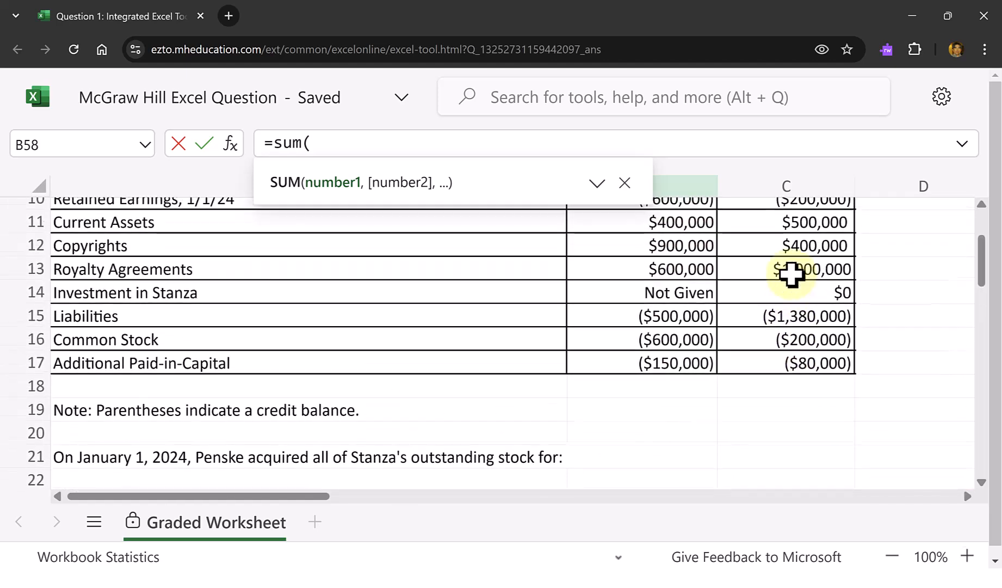
scroll(791, 275, up, 1)
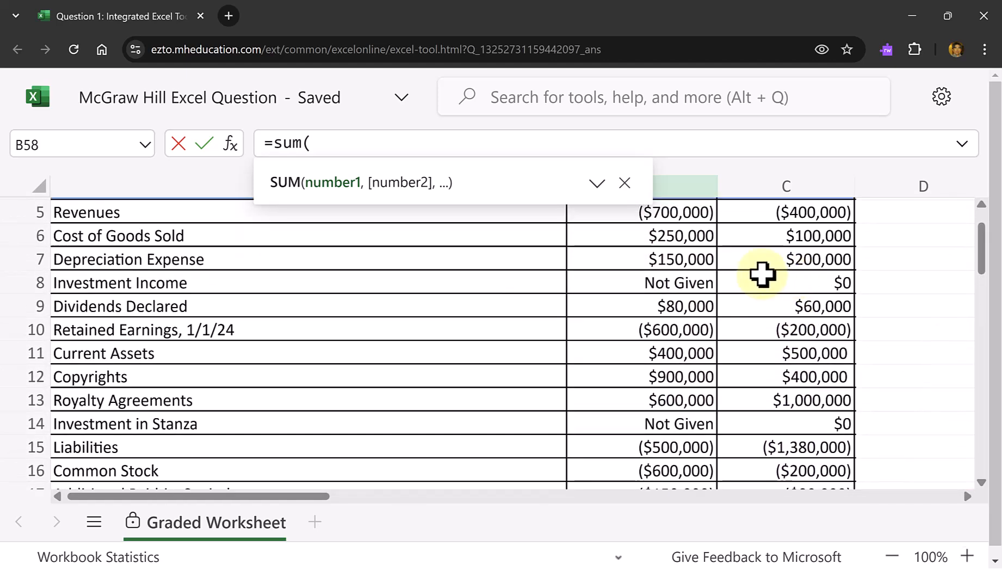
drag(668, 259, 806, 258)
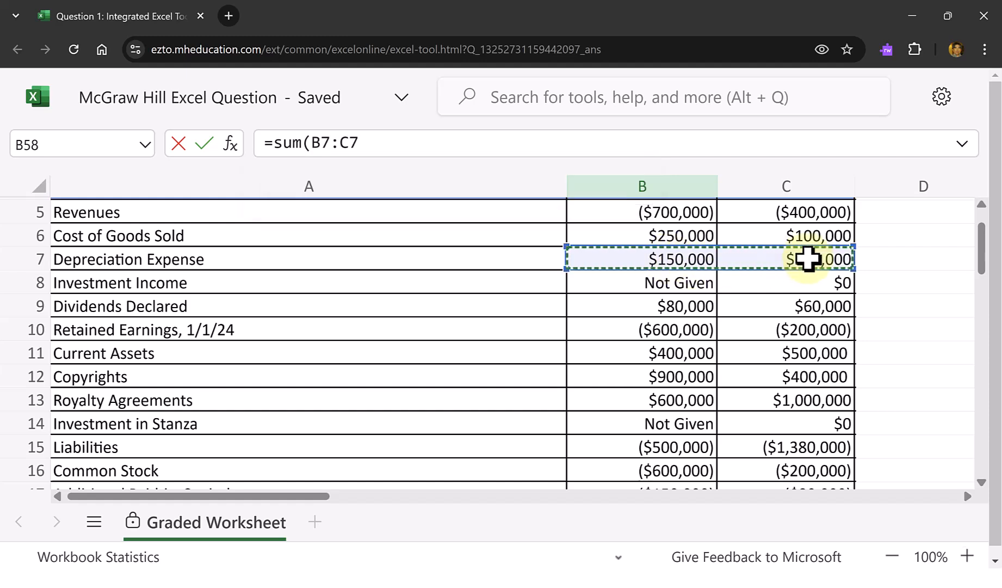
text())
key(Return)
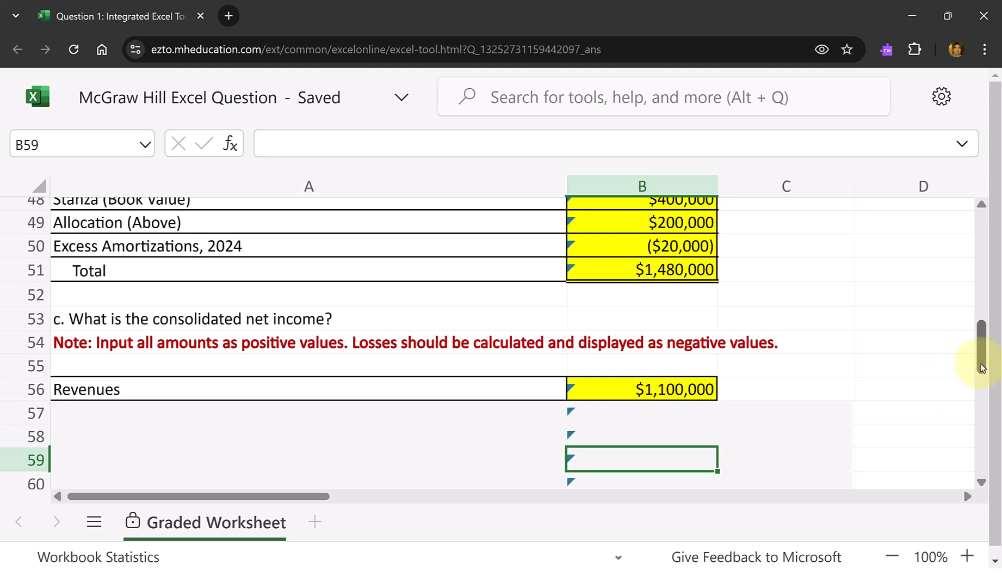
scroll(978, 351, down, 15)
scroll(974, 347, up, 20)
scroll(970, 346, down, 10)
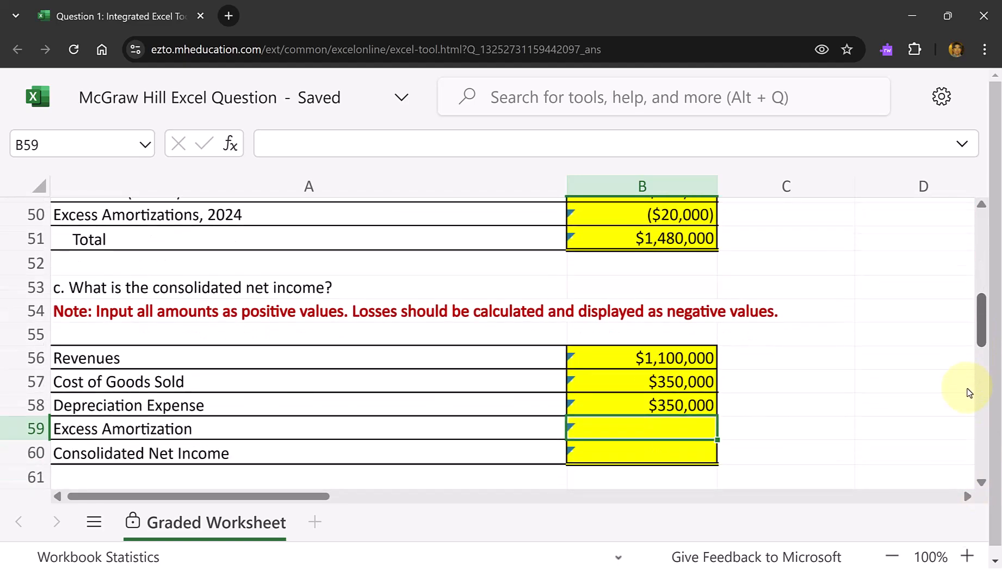
Step: Fill the Excess Amortization in B59 with a reference to the copyrights amortization in the allocation schedule, =D42
scroll(967, 391, down, 1)
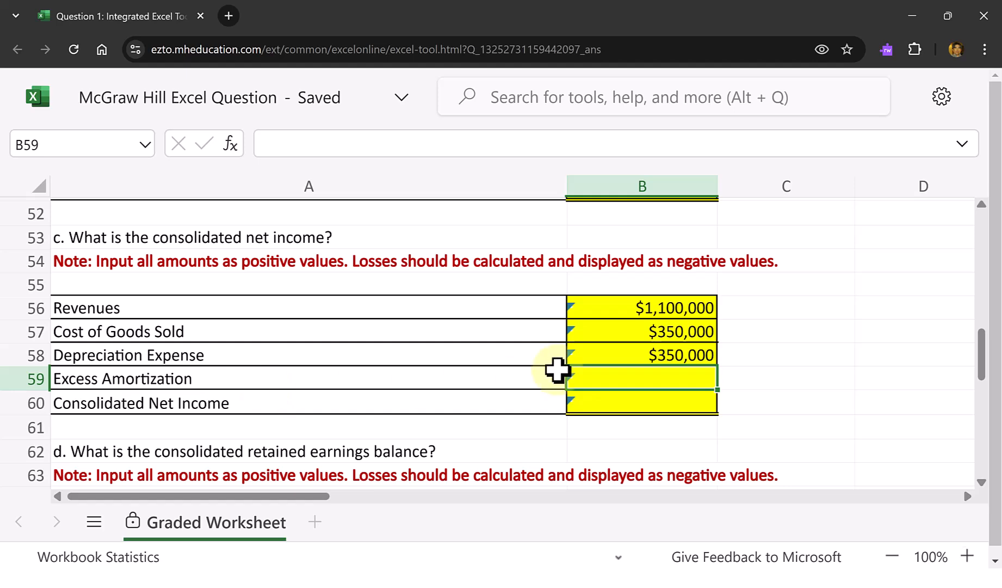
text(=)
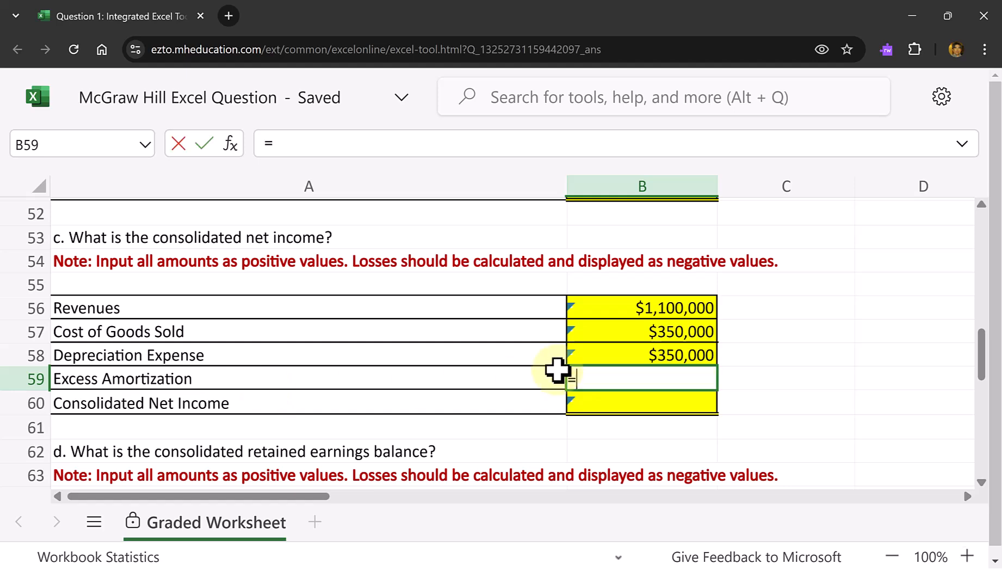
scroll(955, 363, up, 6)
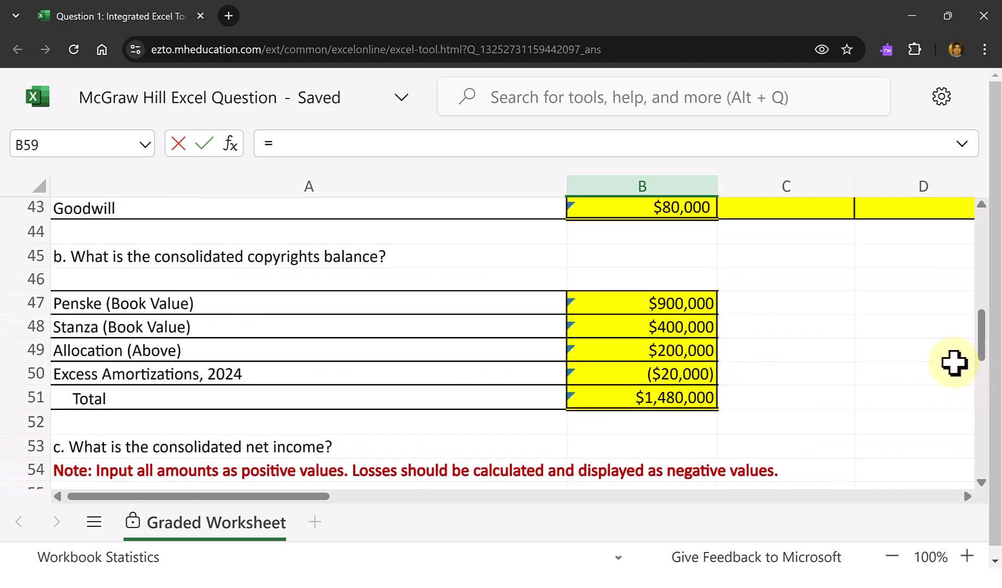
click(939, 341)
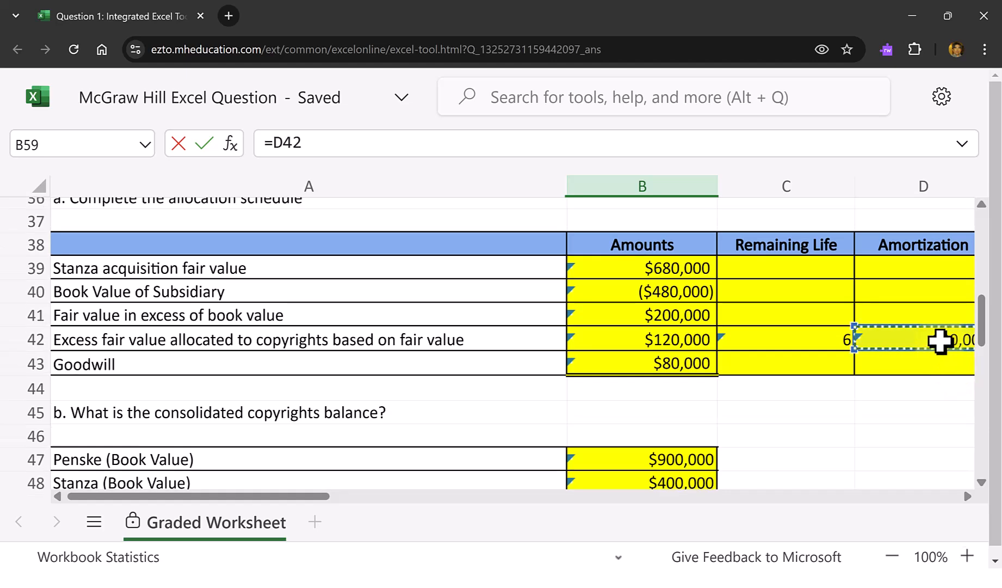
key(Return)
scroll(940, 341, down, 2)
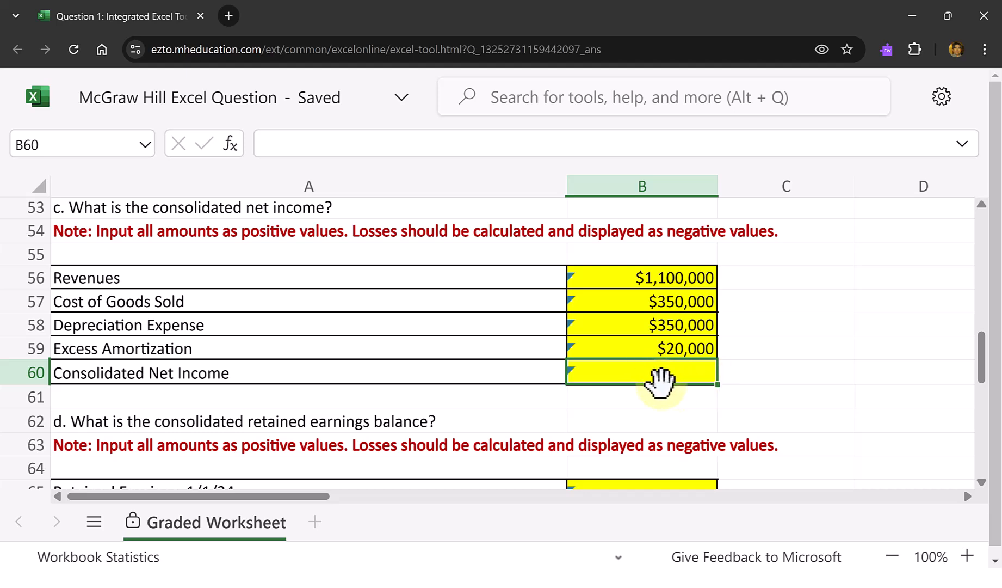
Step: Compute the Consolidated Net Income in B60 as revenues minus cost of goods sold, depreciation and excess amortization, =B56-B57-B58-B59
drag(983, 372, 973, 271)
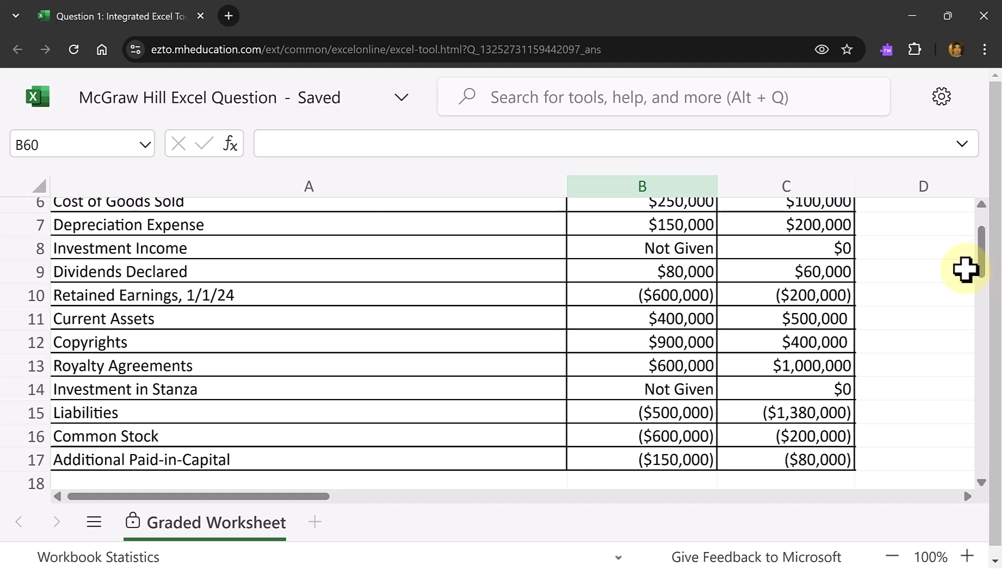
scroll(340, 356, up, 1)
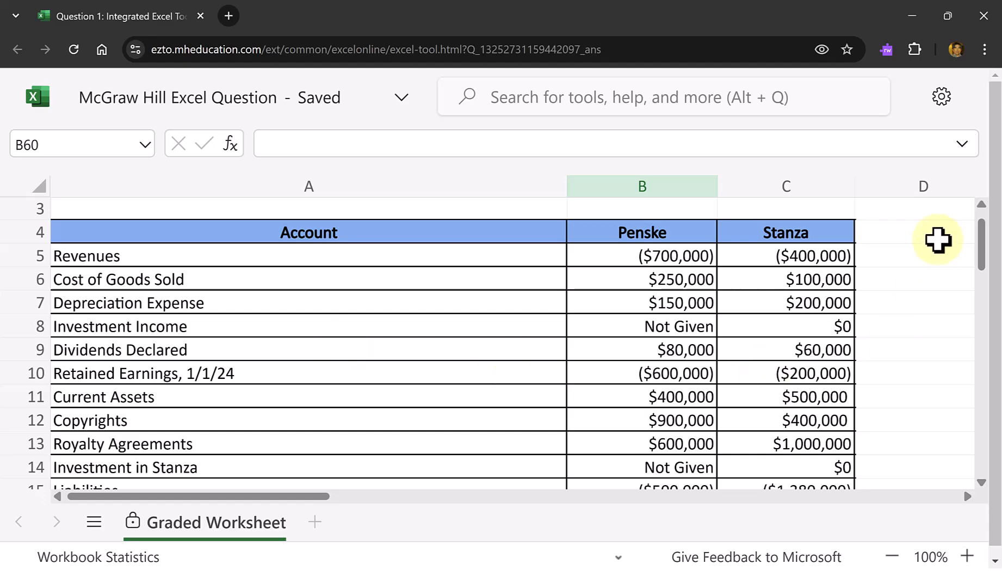
drag(981, 251, 983, 359)
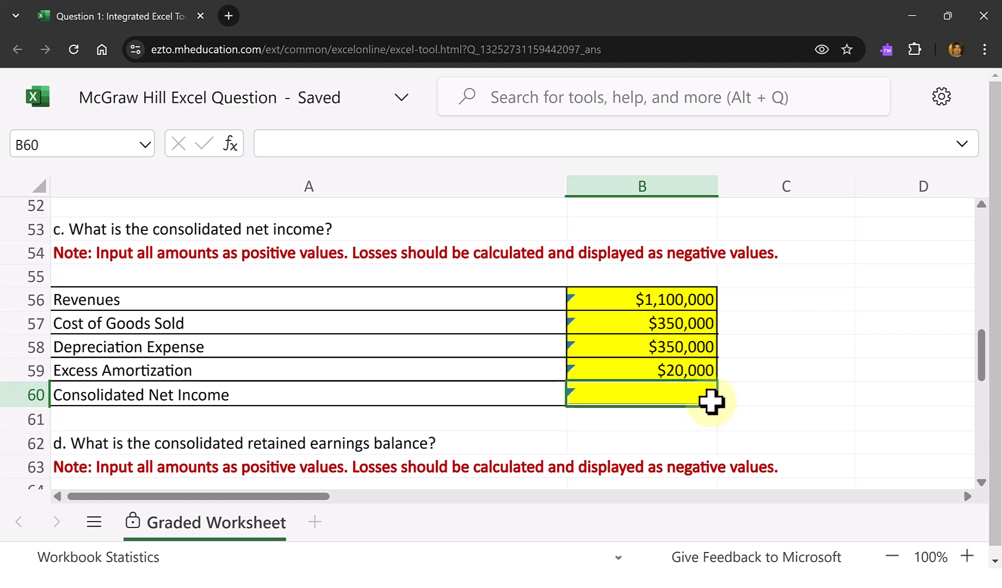
text(=)
click(660, 304)
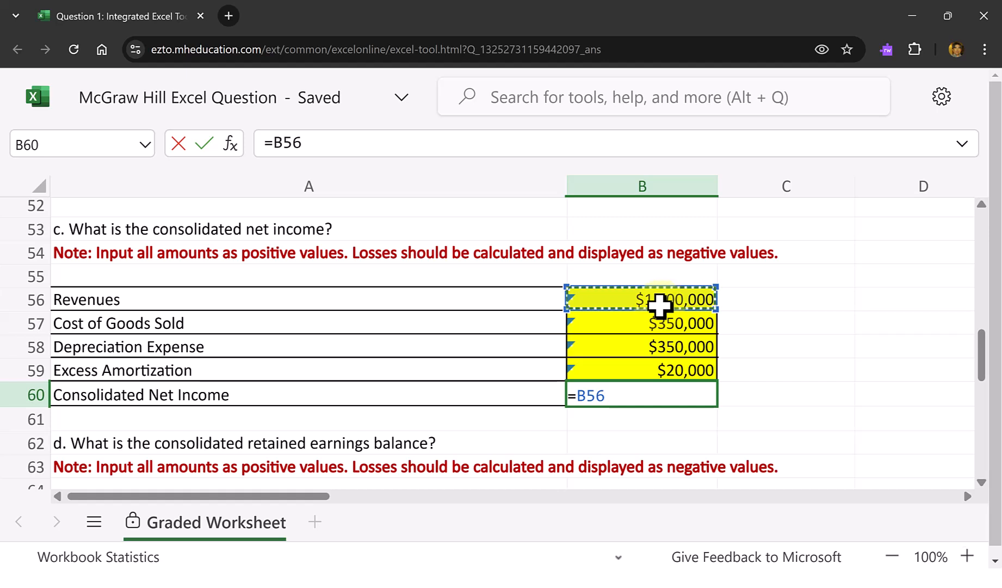
text(-)
click(697, 324)
text(-)
click(684, 347)
text(-)
click(682, 373)
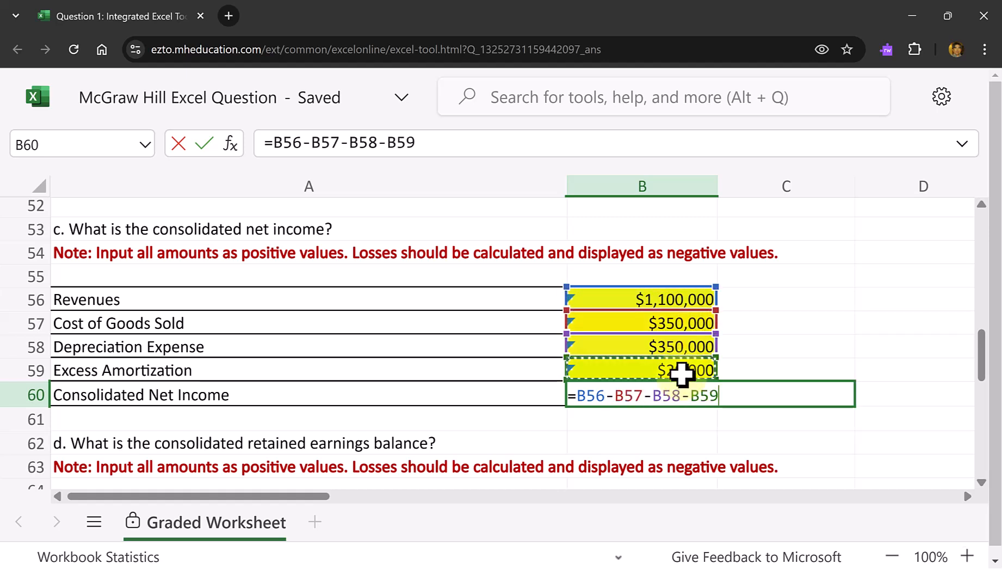
key(Return)
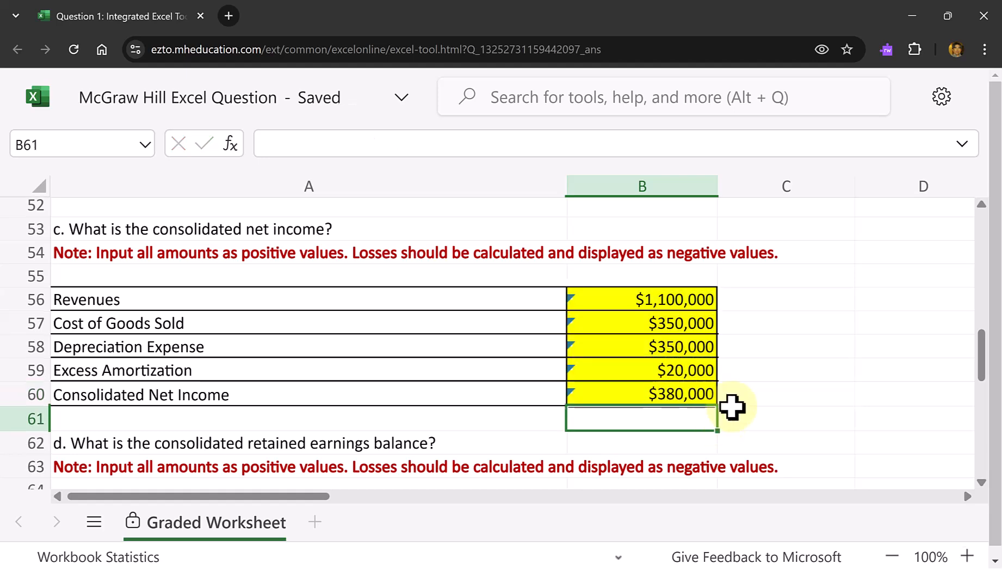
Step: Fill the Retained Earnings, 1/1/24 in B65 with Penske's given retained earnings, sign reversed, =-B10
scroll(727, 414, down, 3)
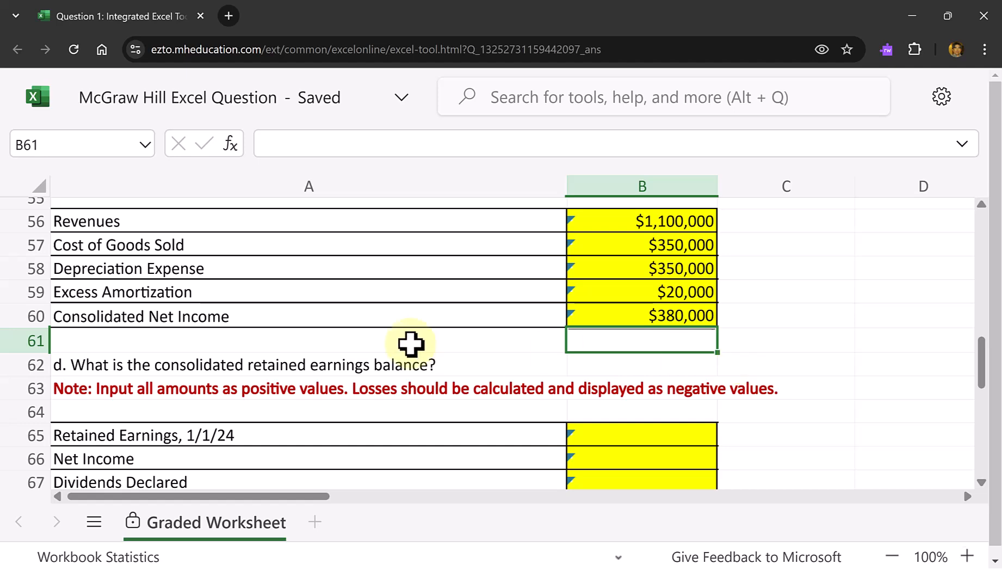
scroll(279, 381, down, 5)
scroll(280, 381, up, 3)
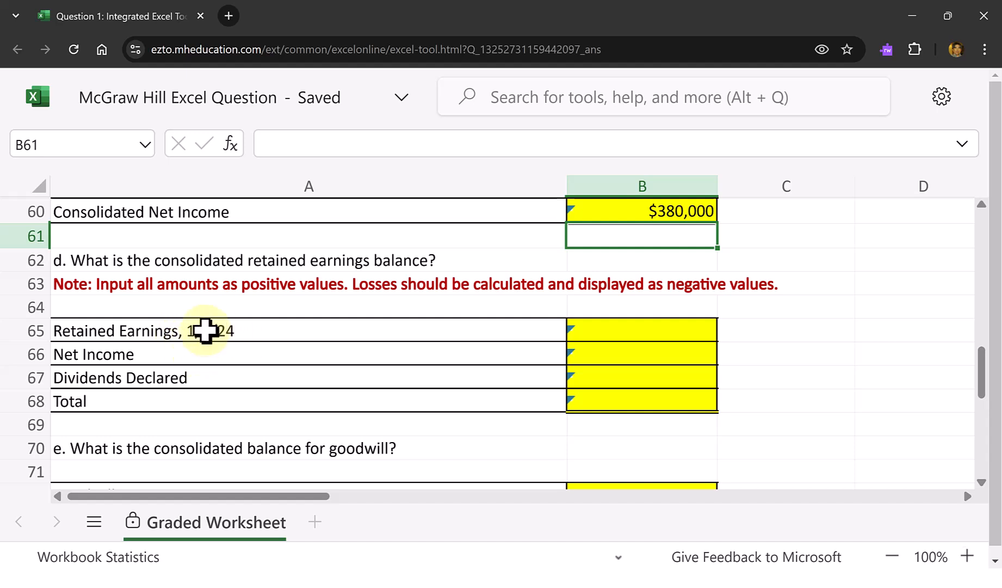
click(643, 333)
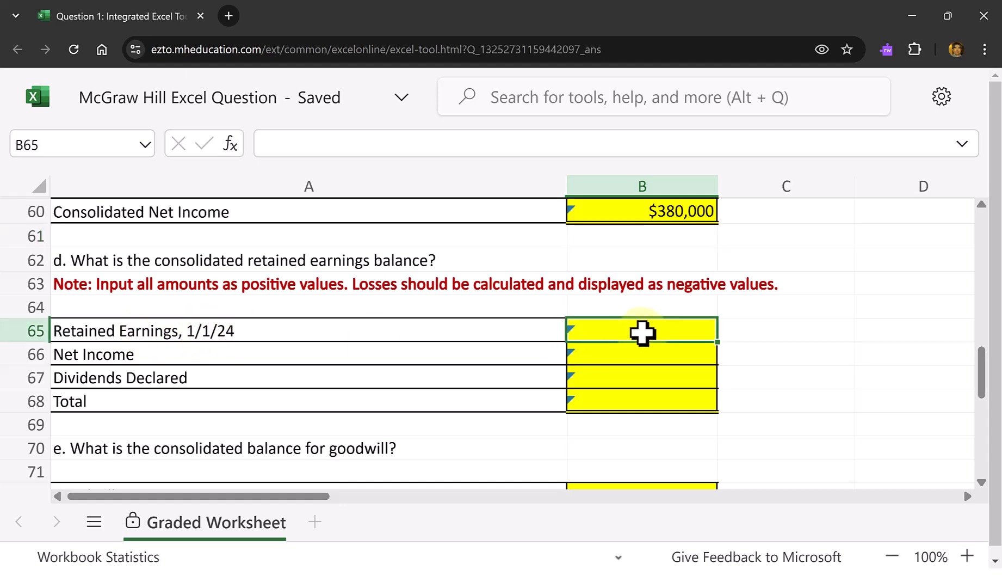
text(=)
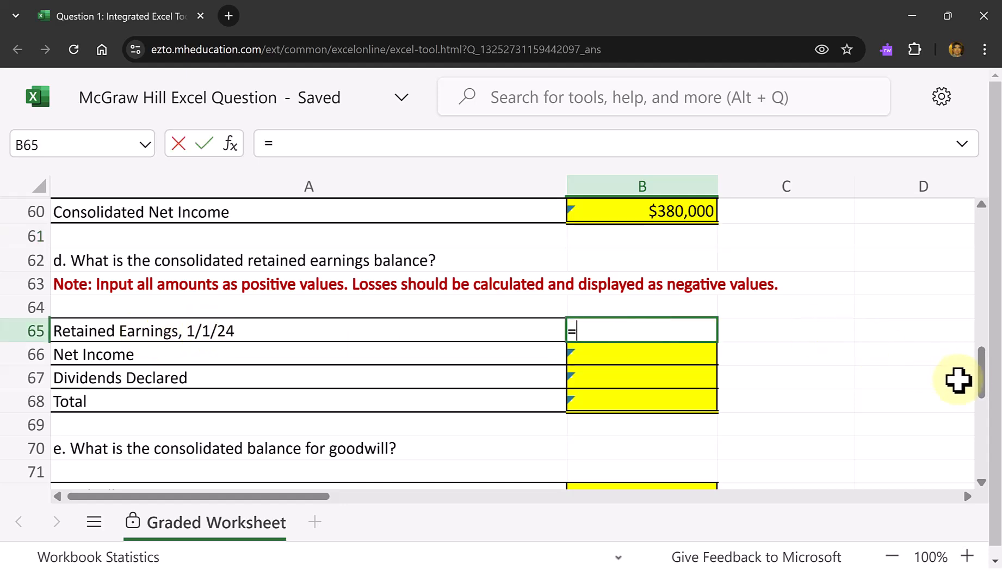
drag(983, 392, 977, 259)
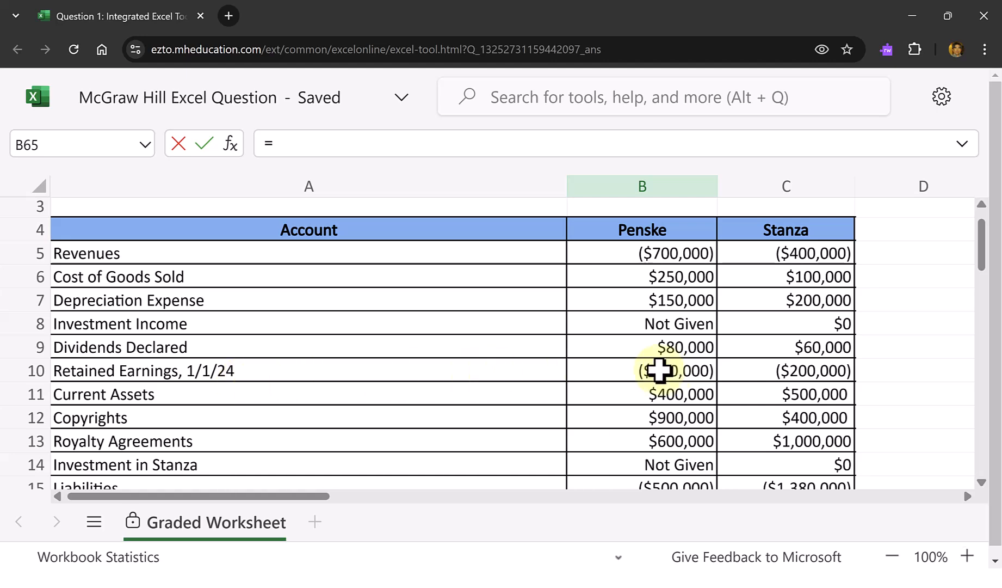
drag(983, 260, 971, 383)
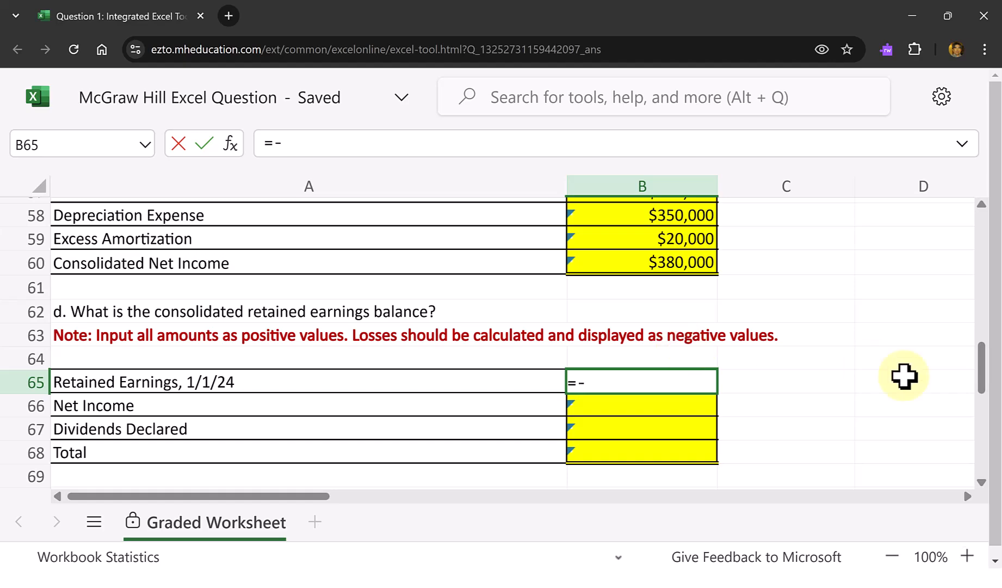
drag(979, 386, 979, 253)
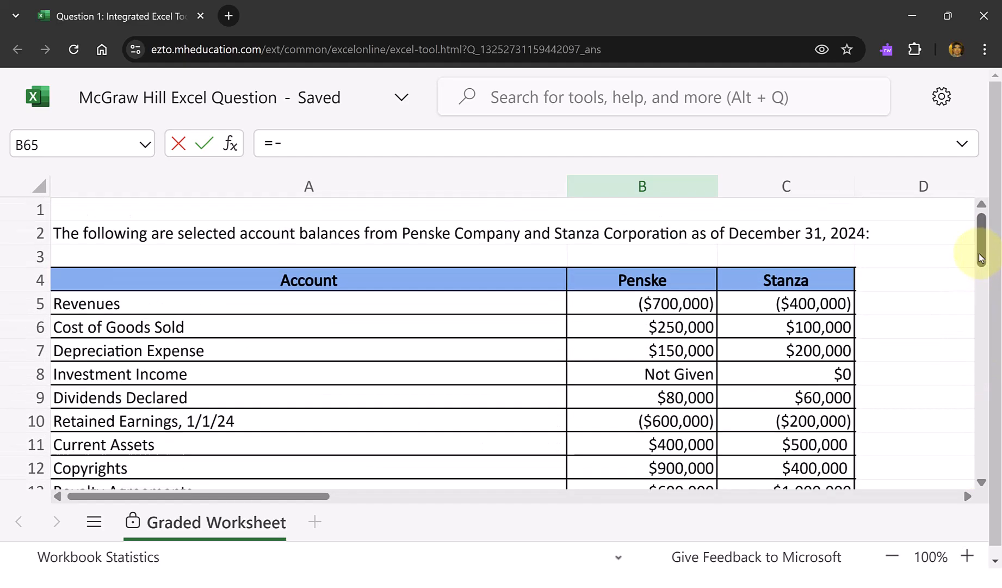
click(684, 418)
key(Return)
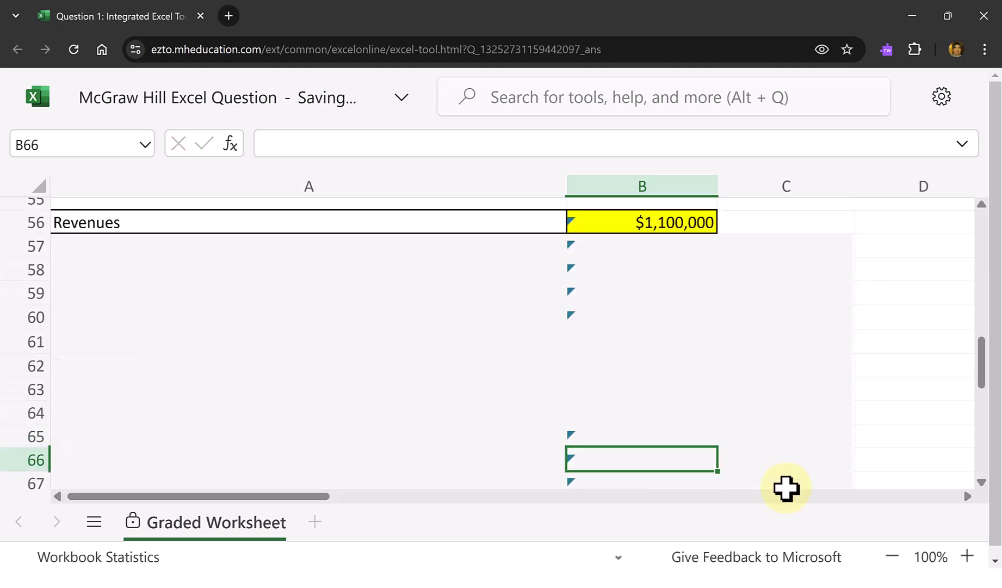
Step: Fill the Net Income in B66 with a reference to the consolidated net income, =B60
drag(981, 373, 985, 437)
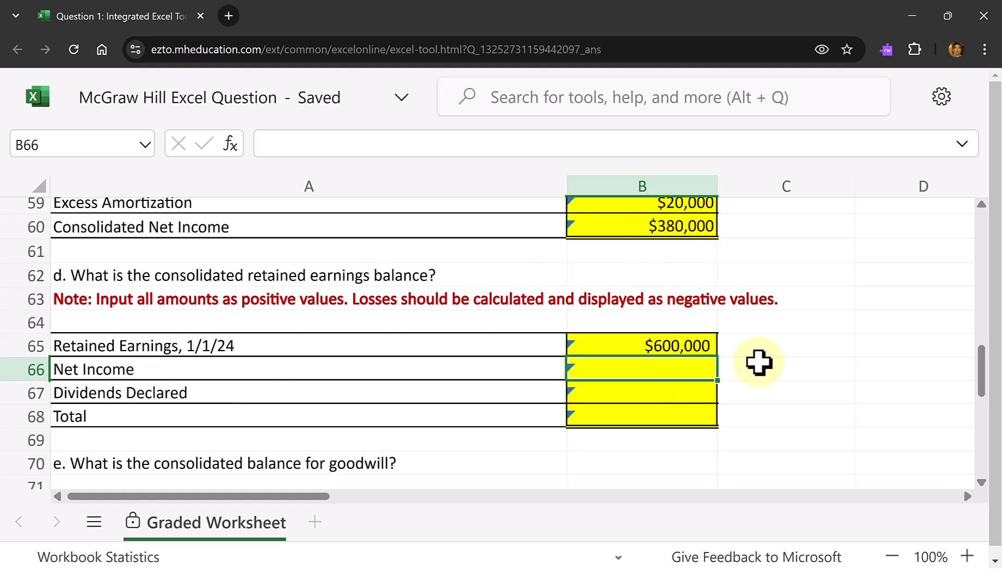
text(=)
click(679, 225)
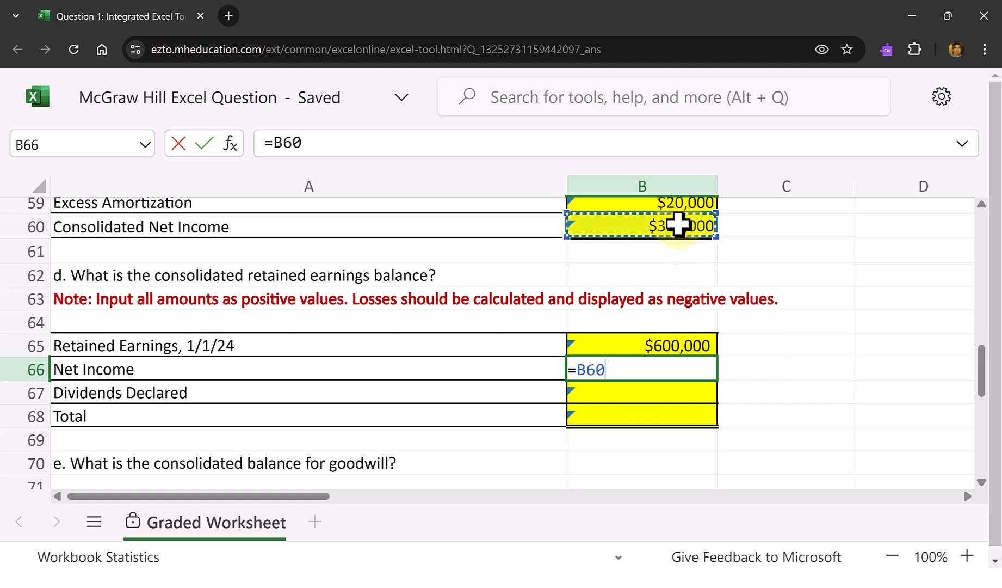
key(Return)
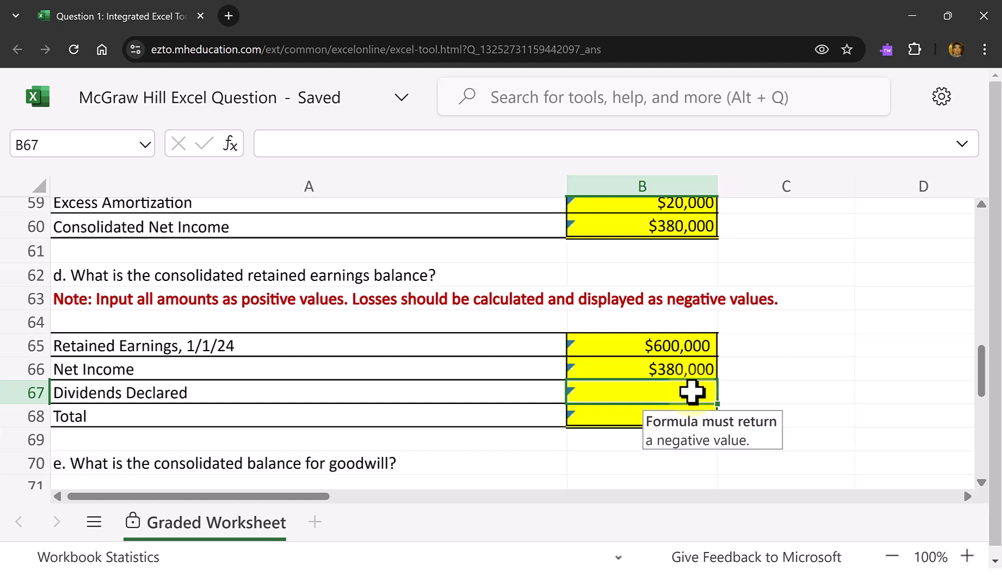
Step: Fill the Dividends Declared in B67 with a reference to Penske's given dividends, =B9
text(=)
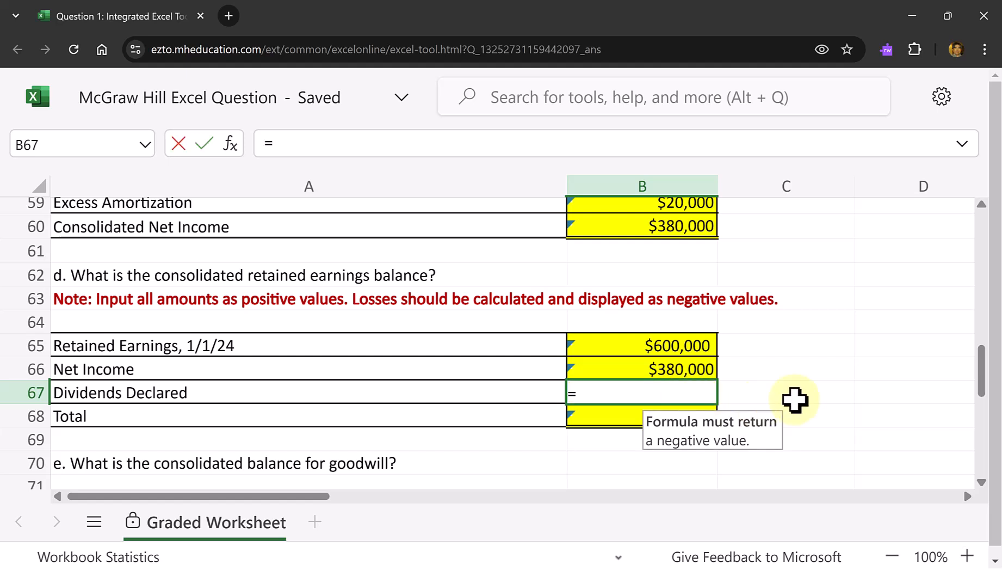
drag(983, 381, 969, 284)
scroll(966, 277, up, 3)
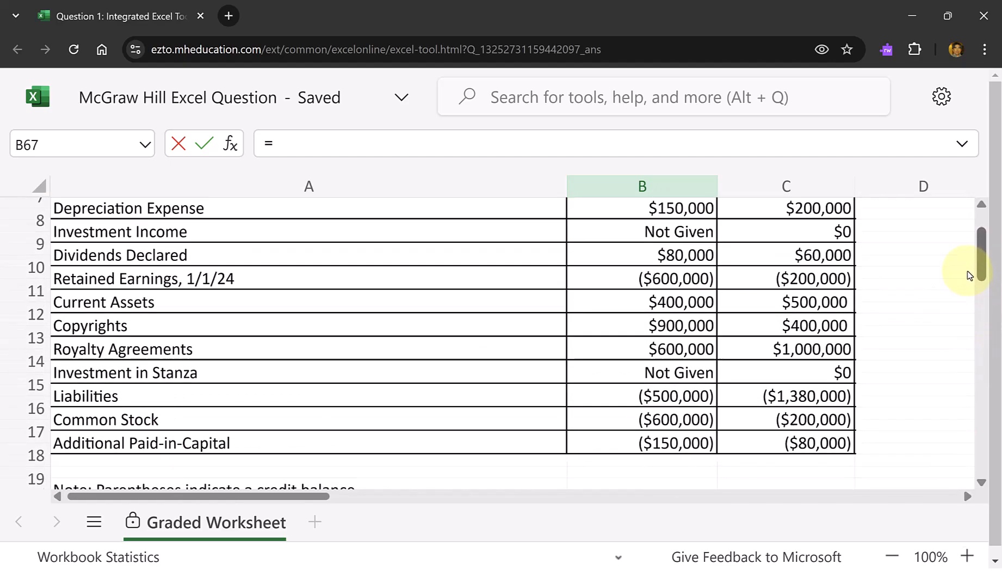
click(660, 245)
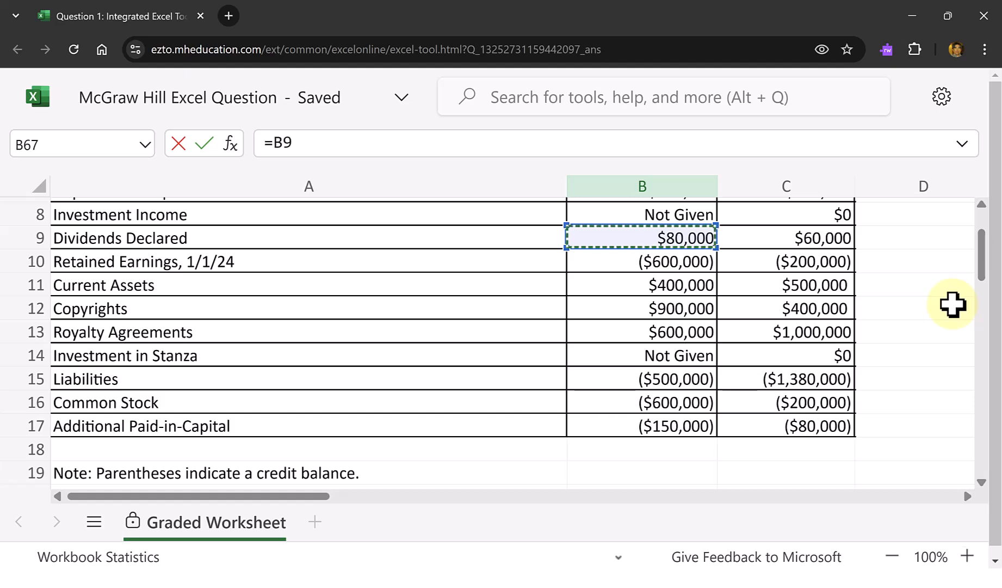
key(Return)
Step: Compute the retained earnings Total in B68 as beginning balance plus net income minus dividends, =B65+B66-B67
drag(979, 362, 984, 398)
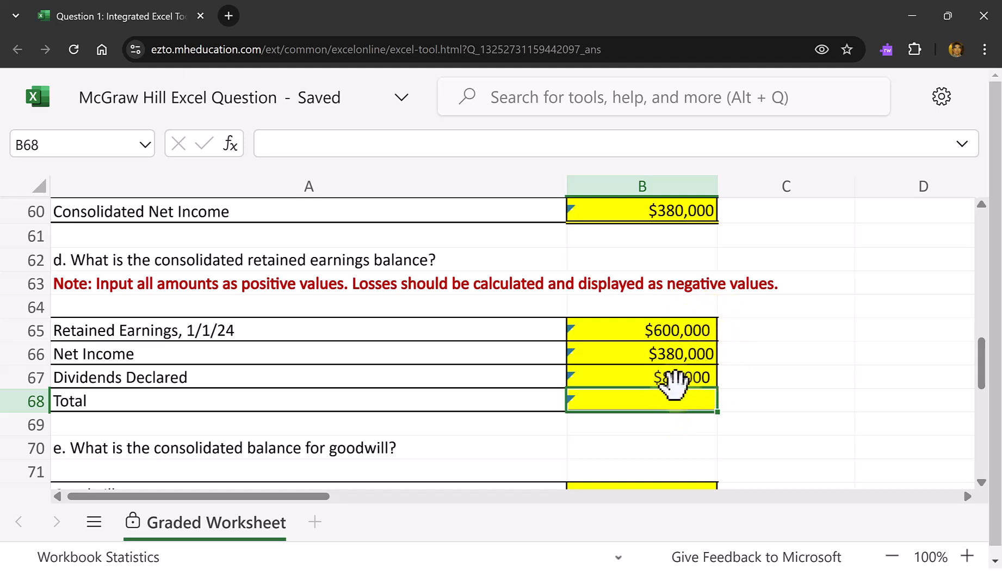
text(=)
click(682, 334)
text(+)
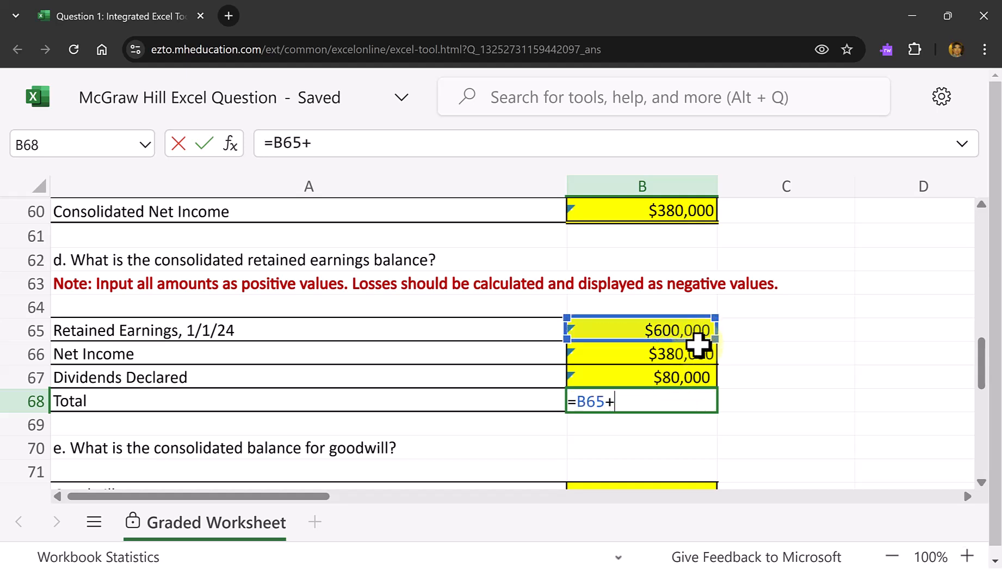
click(697, 353)
text(-)
click(699, 378)
key(Return)
Step: Fill the consolidated Goodwill in B72 with a reference to the goodwill amount in the allocation schedule, =B43
scroll(699, 379, down, 2)
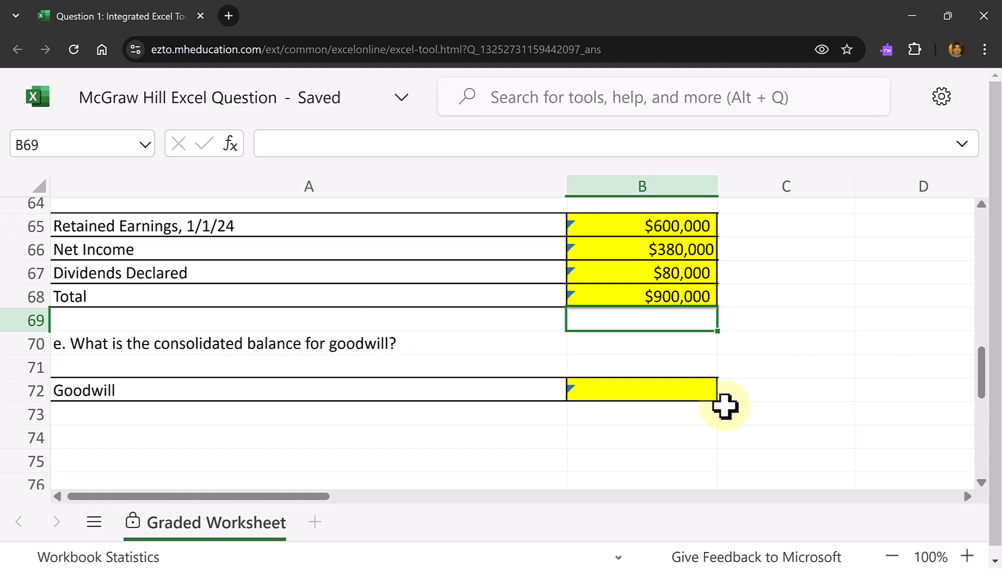
click(666, 392)
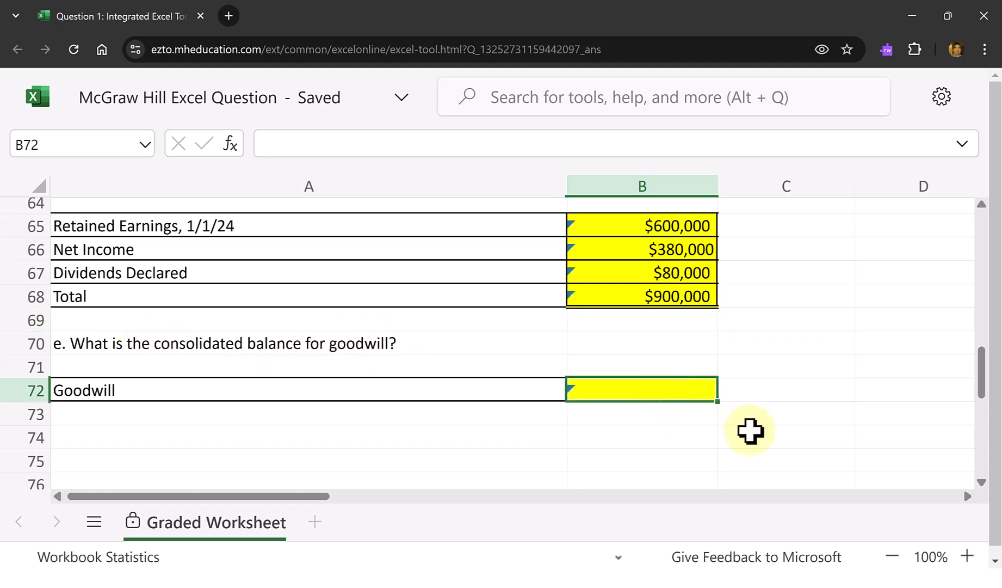
text(=)
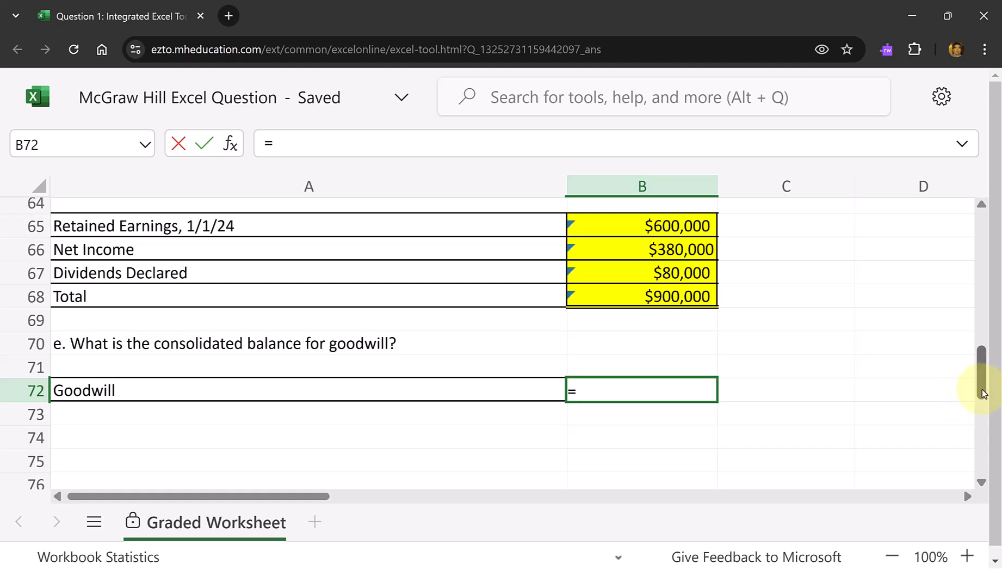
drag(984, 392, 979, 349)
scroll(978, 343, up, 2)
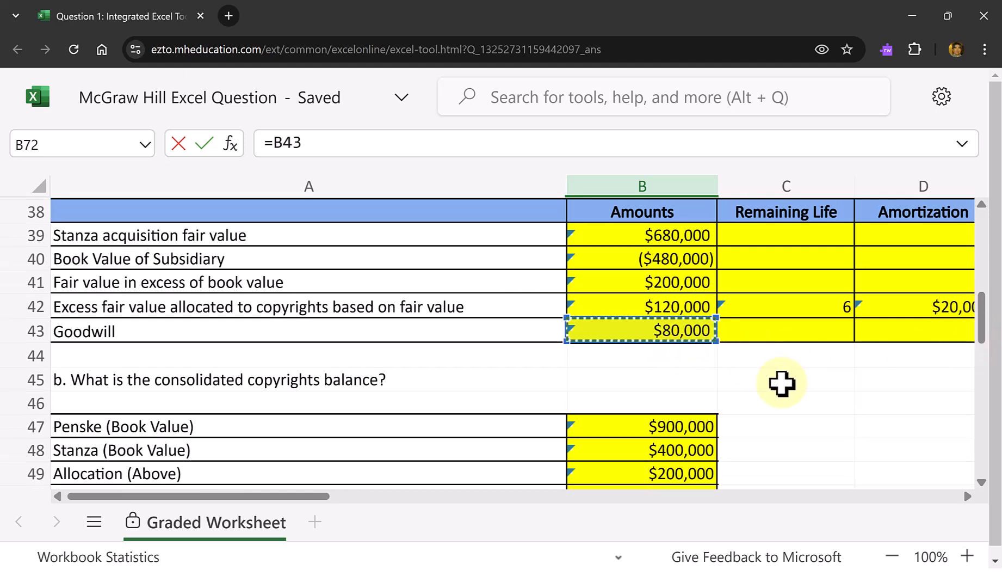
key(Return)
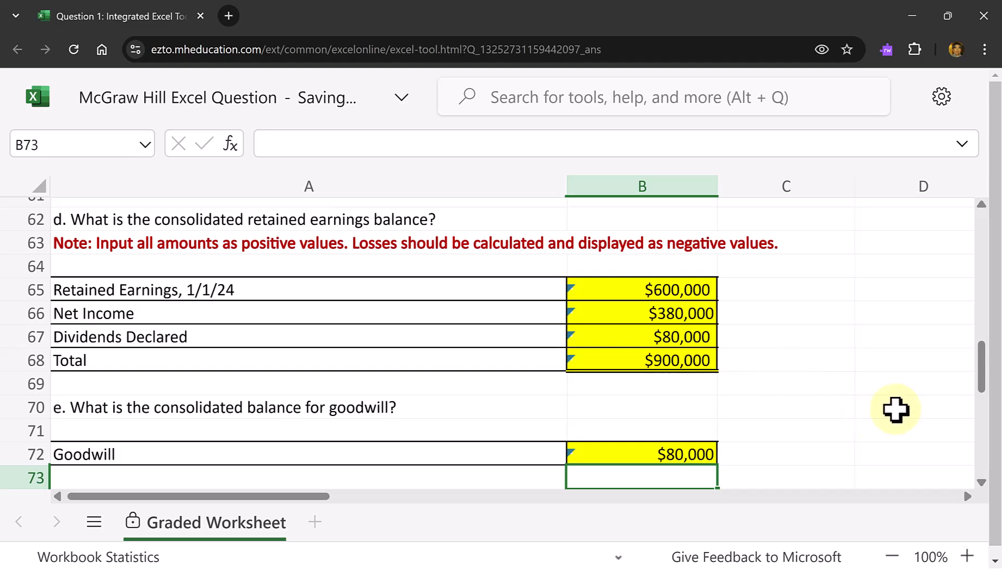
Step: Open the MHE Tool and run Check My Work on the completed worksheet
drag(983, 377, 980, 307)
mouse_move(112, 72)
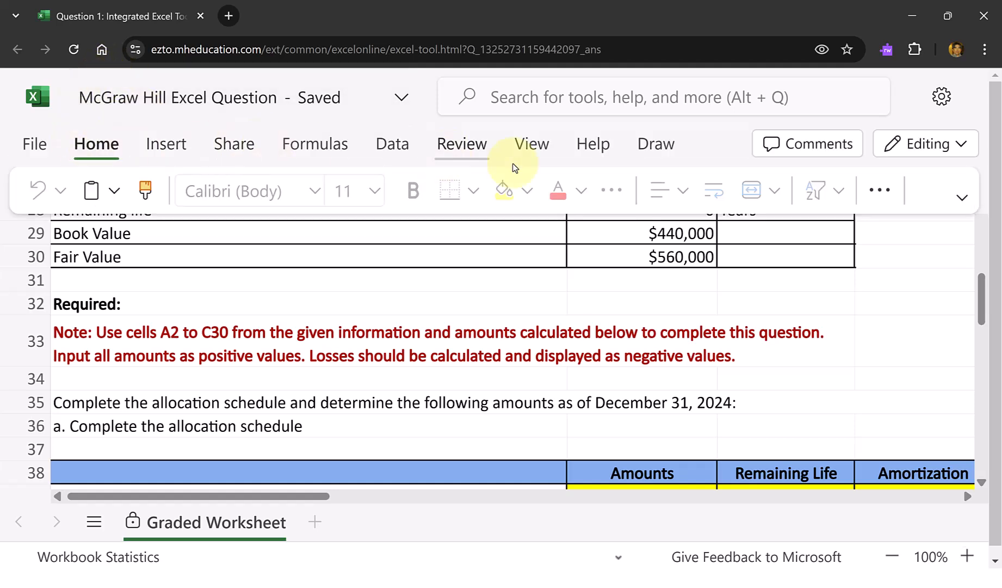
click(871, 192)
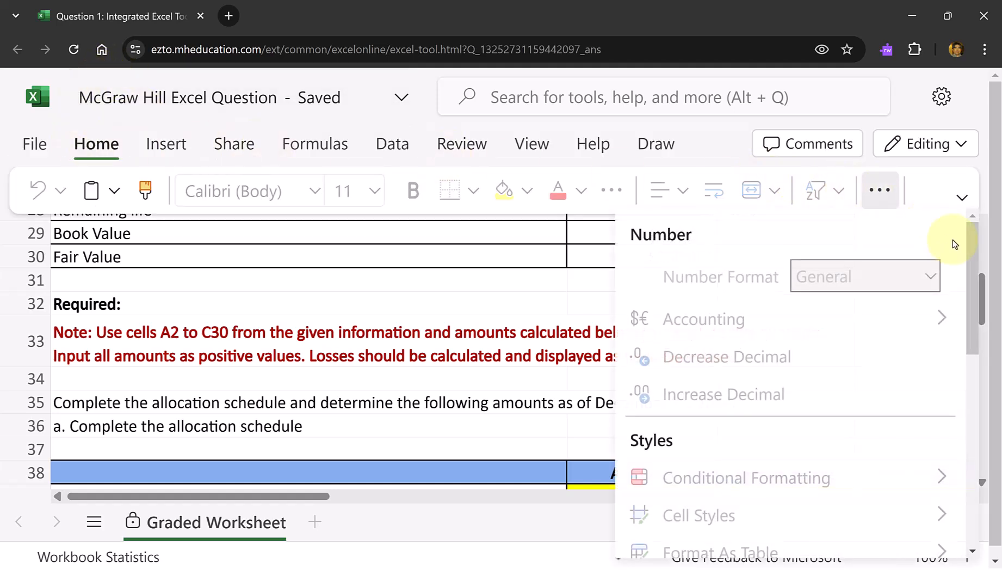
drag(969, 242, 962, 469)
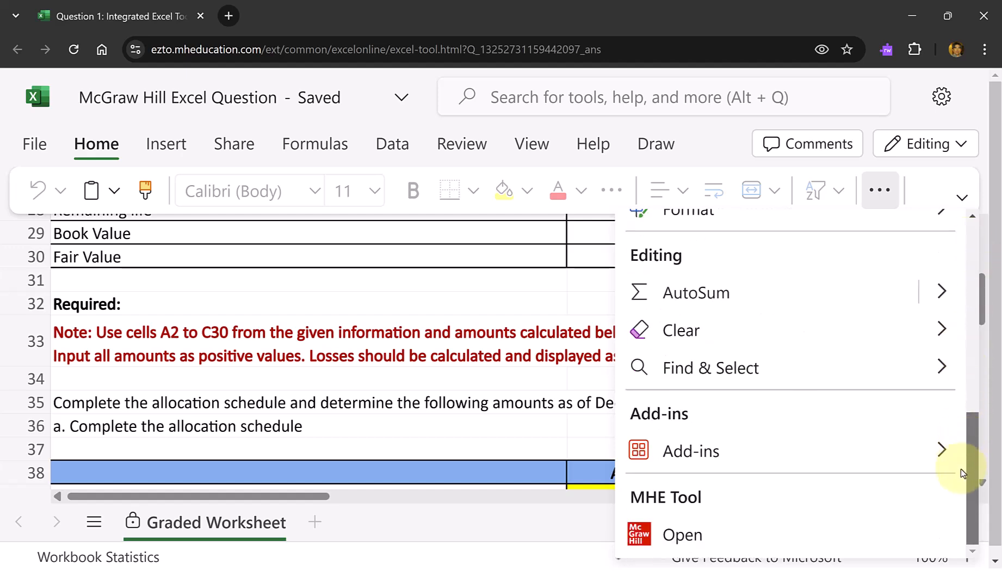
click(781, 543)
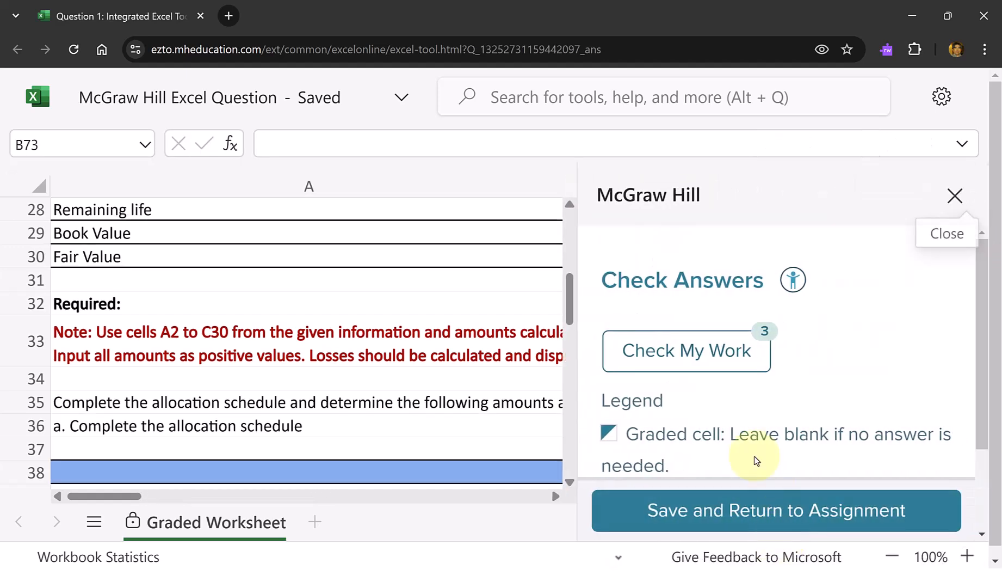
click(739, 352)
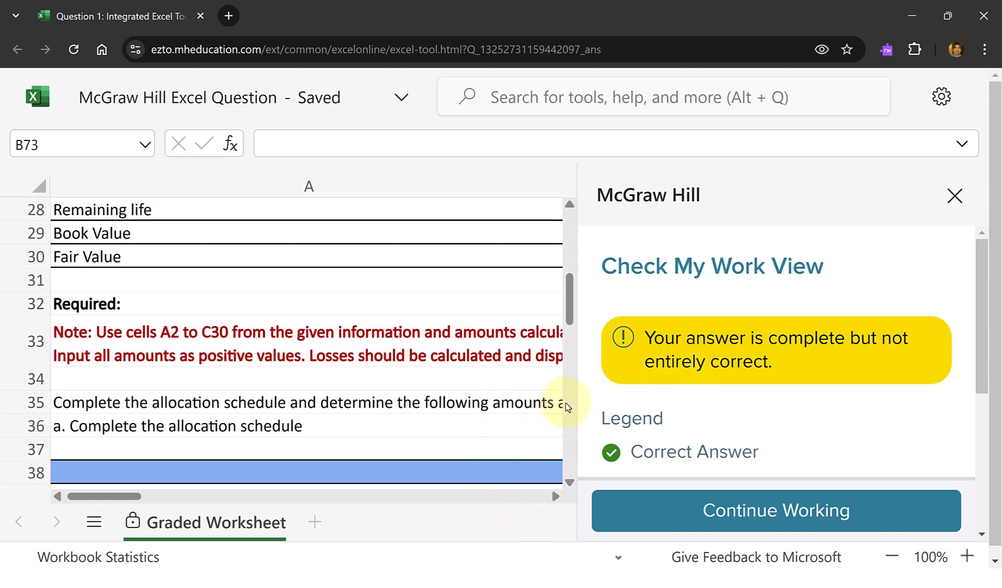
Step: Examine the correctness marks across the worksheet's graded amounts and the formula in the Book Value of Subsidiary cell B40
drag(566, 310, 564, 382)
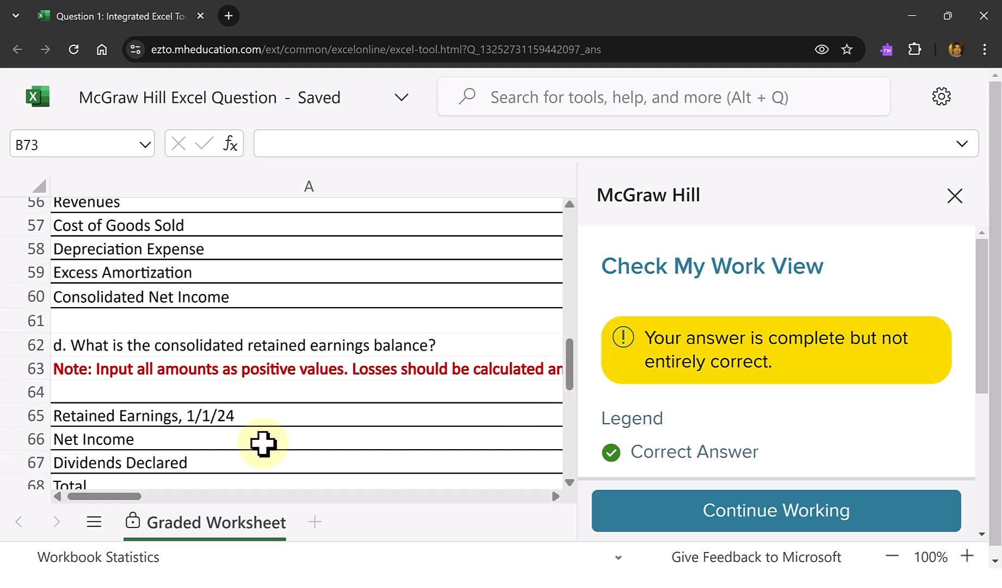
drag(80, 504, 128, 511)
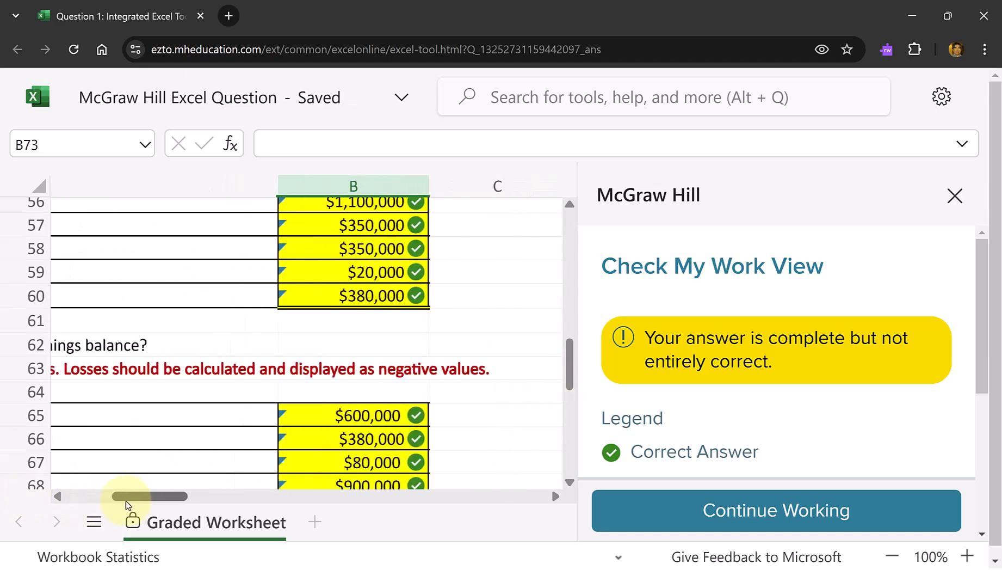
scroll(131, 443, up, 1)
scroll(134, 435, up, 6)
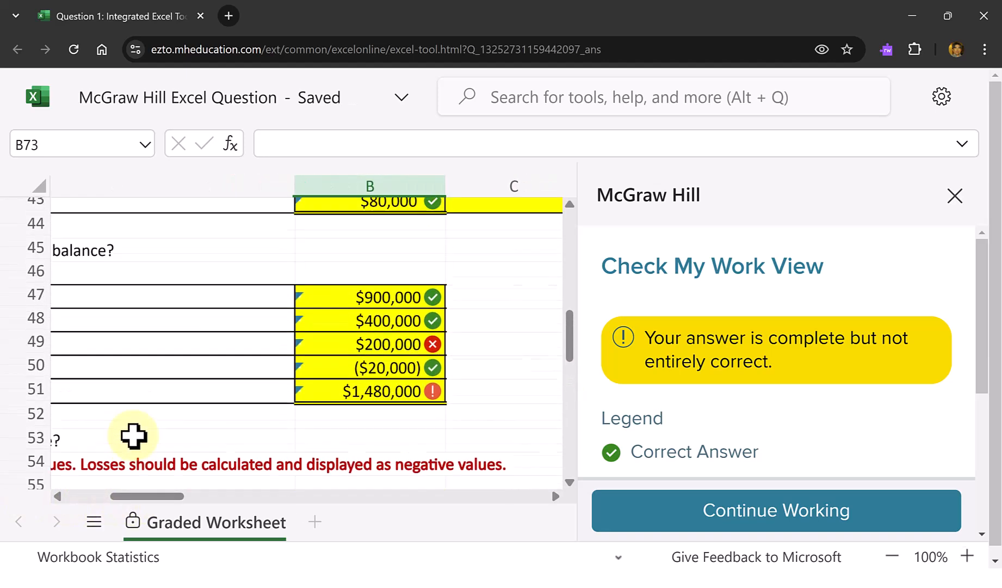
scroll(134, 435, up, 1)
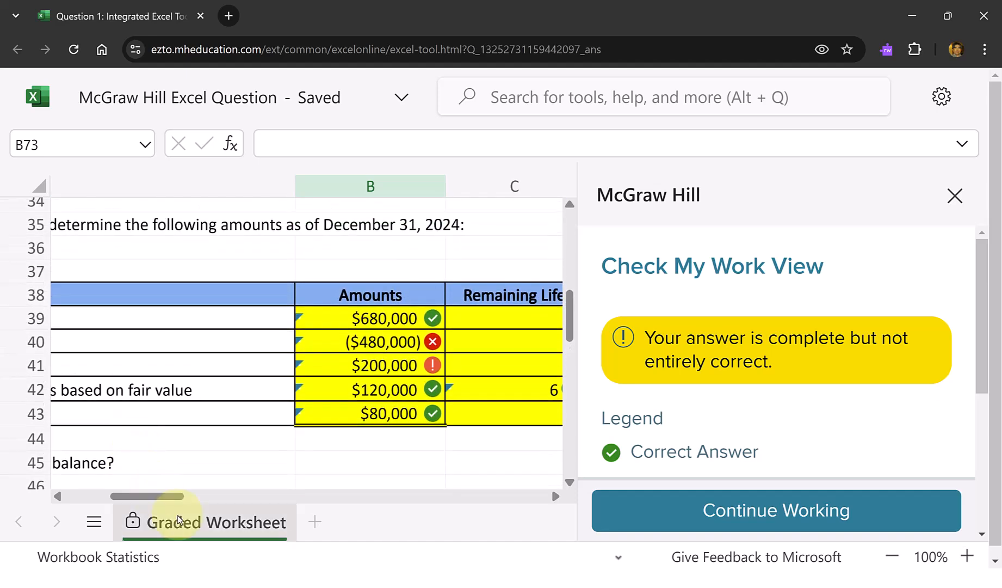
drag(161, 496, 143, 512)
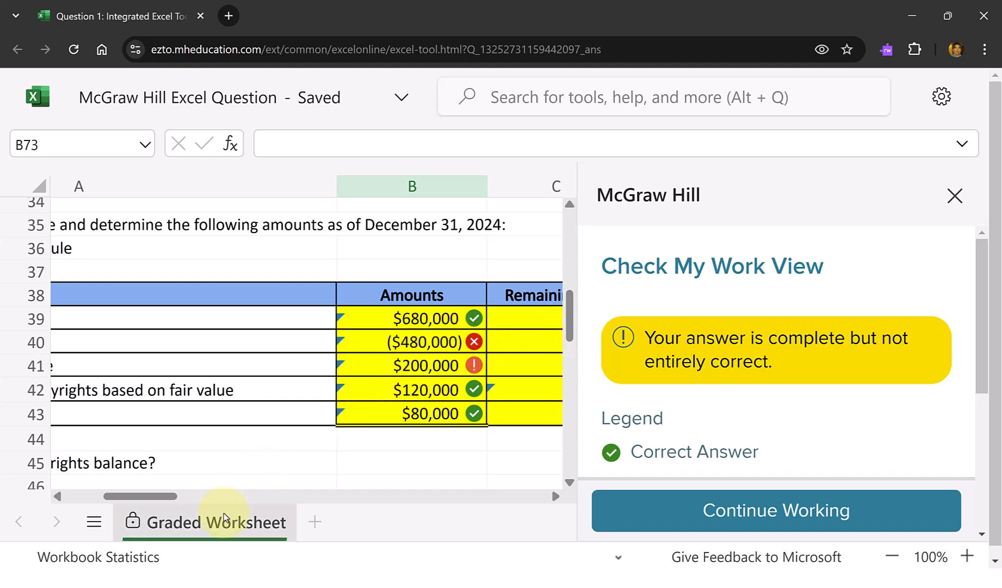
mouse_move(164, 502)
mouse_down()
mouse_move(206, 505)
mouse_move(130, 501)
mouse_move(175, 503)
mouse_up()
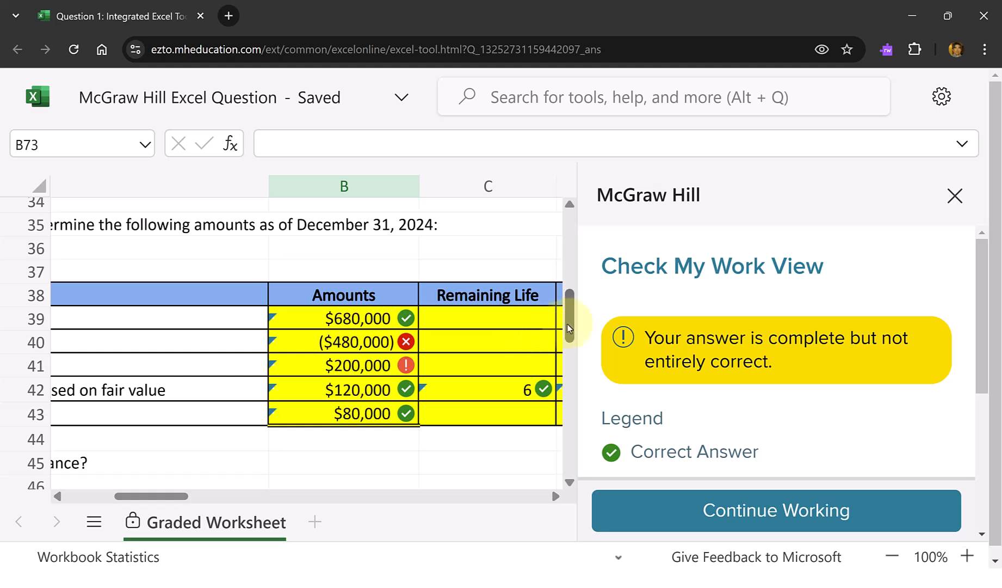
drag(568, 323, 567, 341)
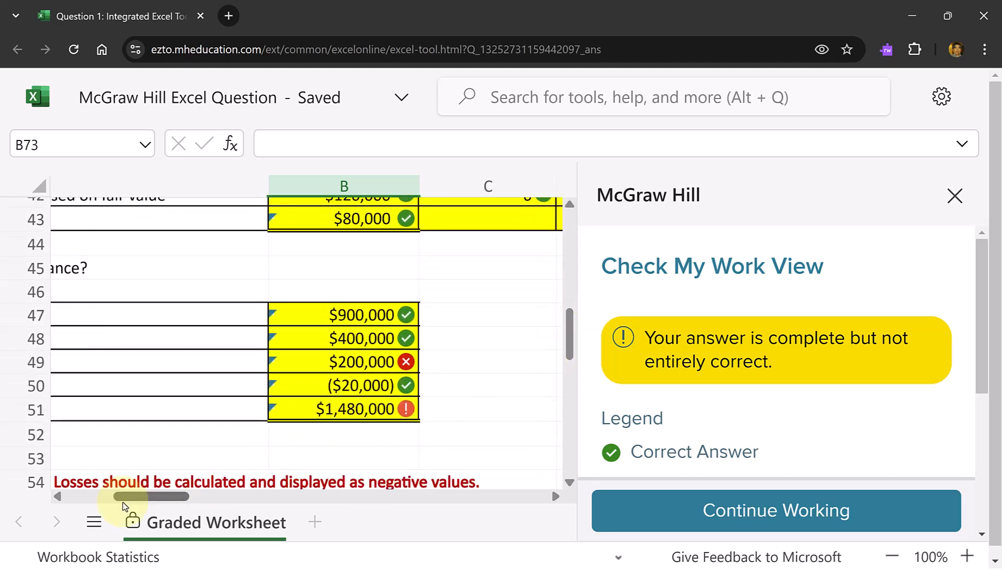
mouse_move(150, 499)
mouse_down()
mouse_move(91, 505)
mouse_move(142, 501)
mouse_up()
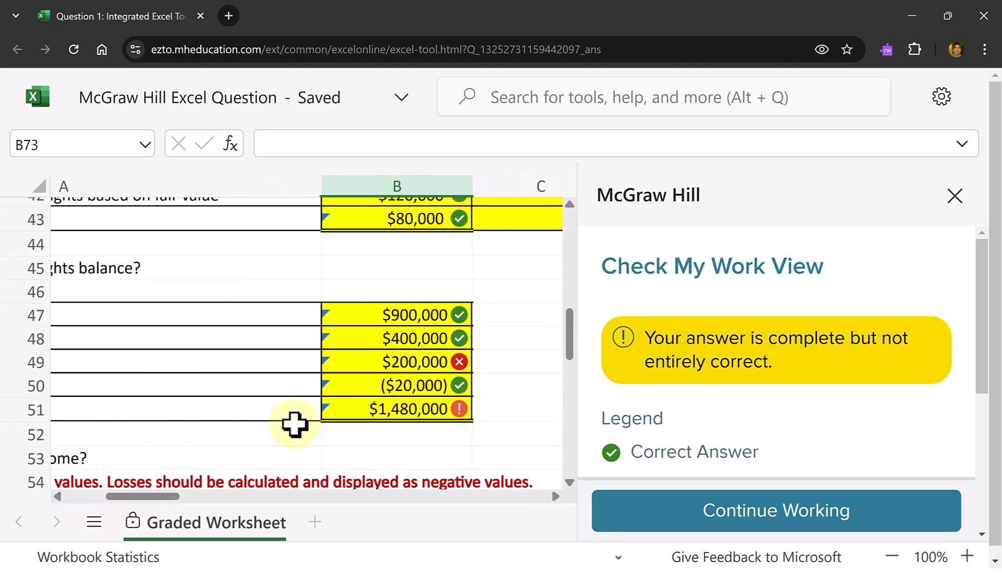
scroll(291, 421, up, 1)
scroll(304, 414, up, 1)
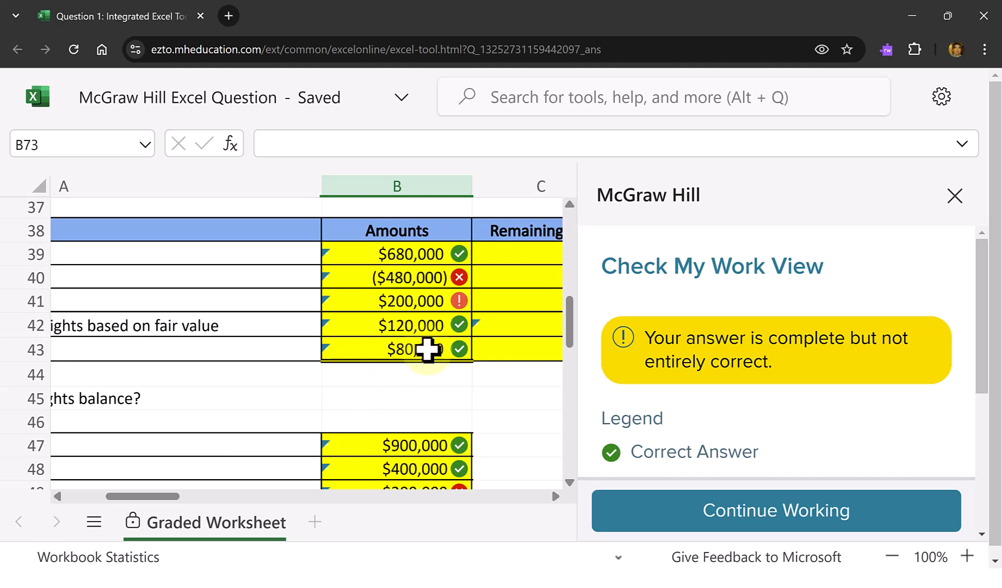
scroll(435, 309, down, 2)
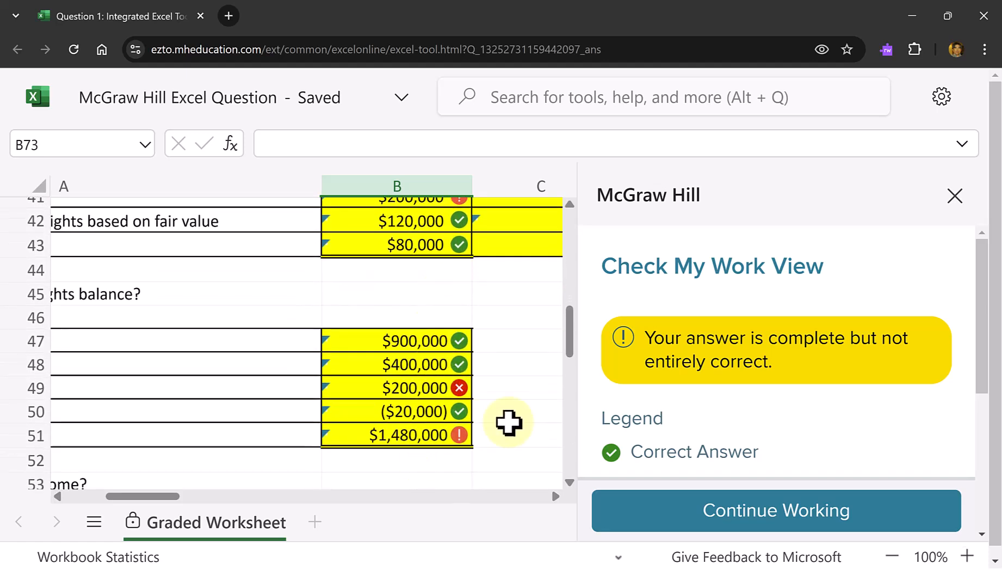
mouse_move(568, 354)
mouse_down()
mouse_move(563, 418)
mouse_move(578, 327)
mouse_move(569, 337)
mouse_up()
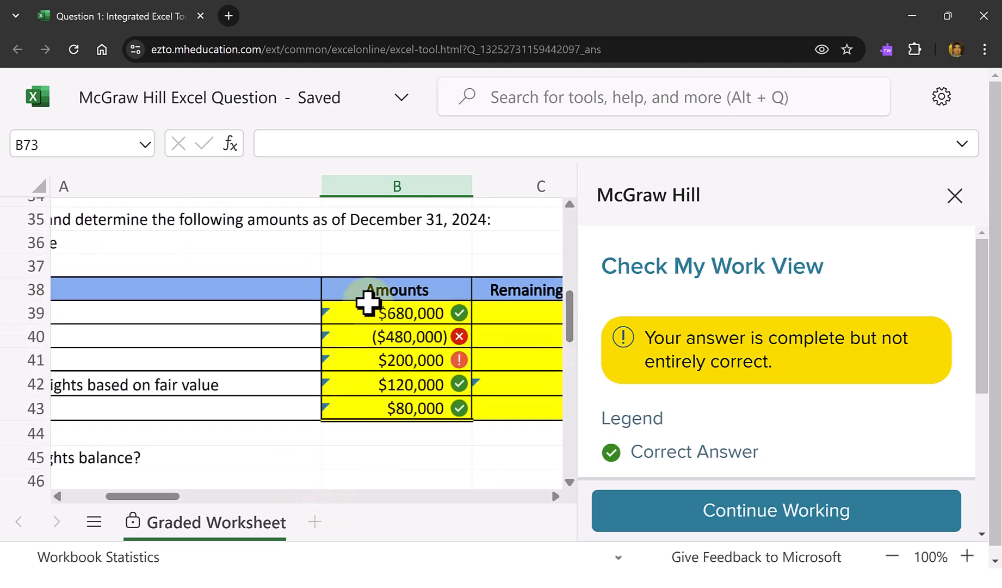
click(408, 336)
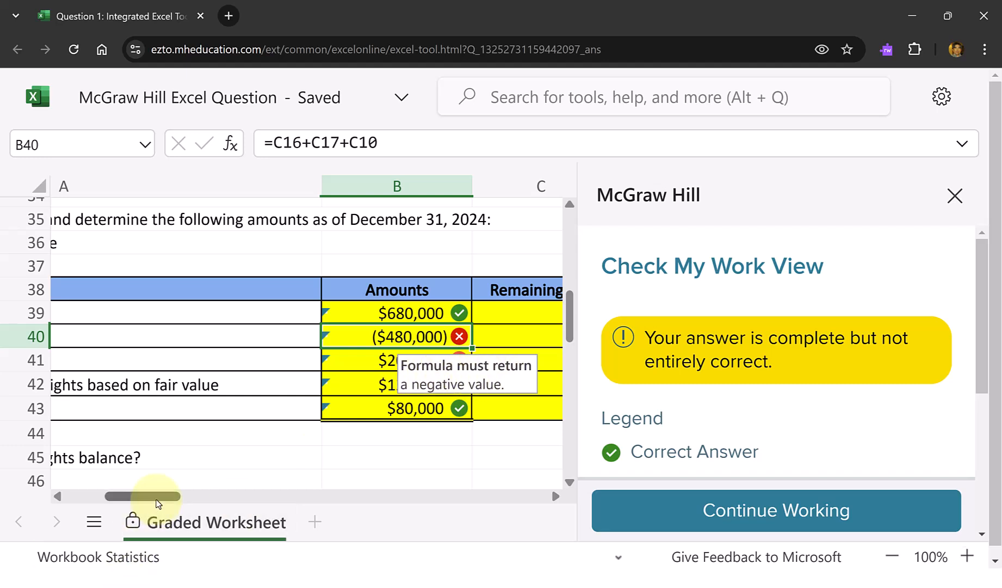
drag(156, 501, 113, 502)
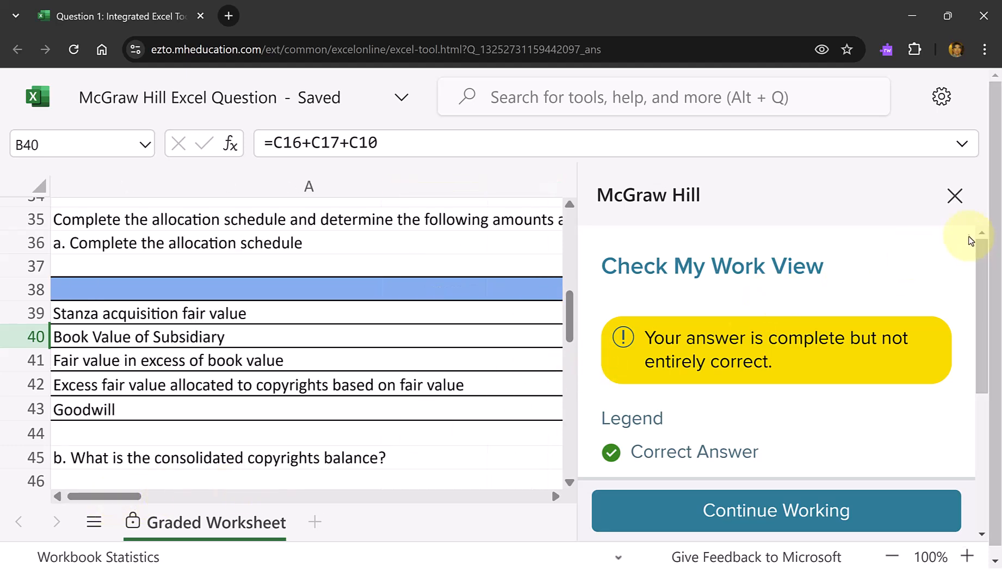
Step: Leave the Check My Work view to continue working and close the McGraw Hill pane, acknowledging its notice
click(795, 521)
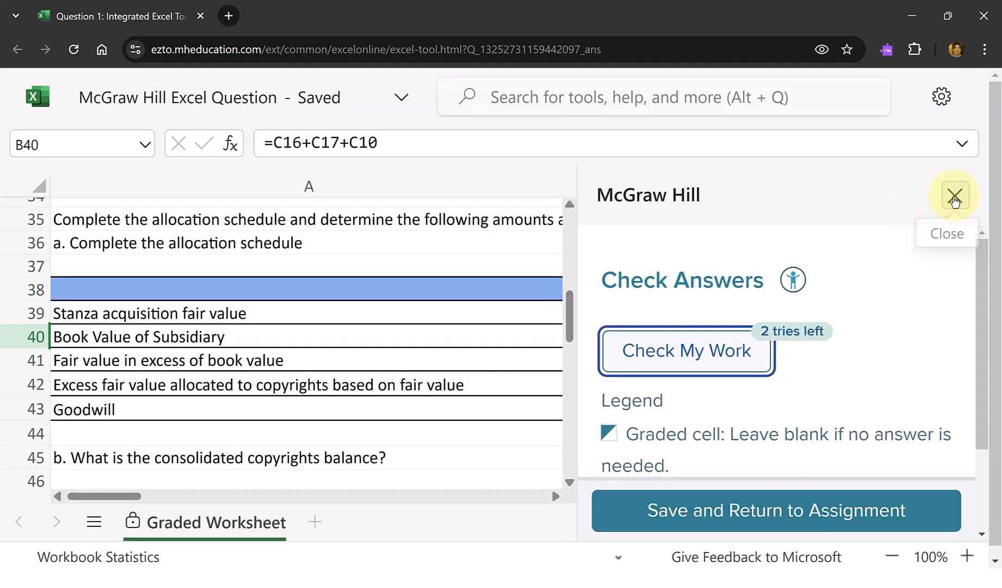
click(954, 196)
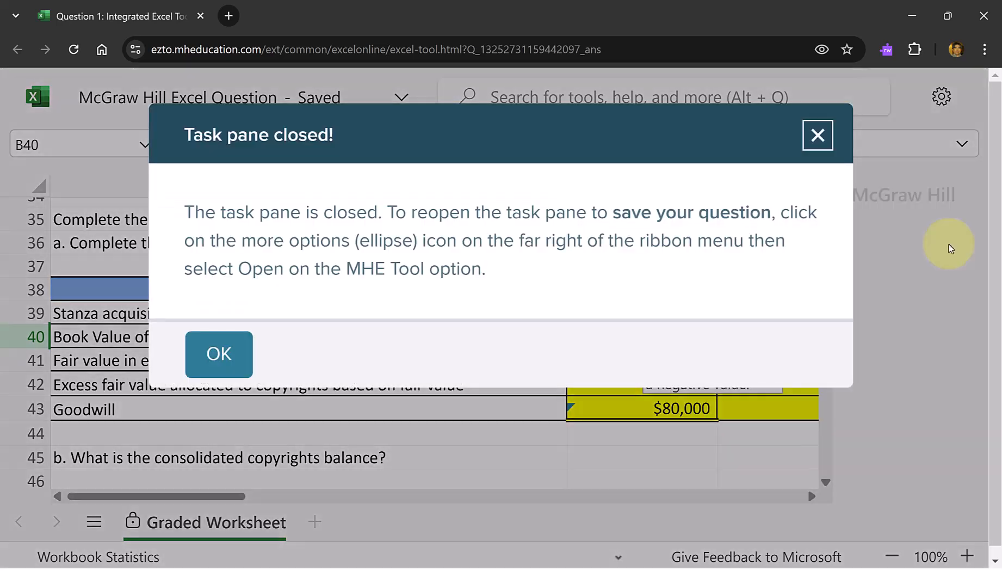
click(241, 362)
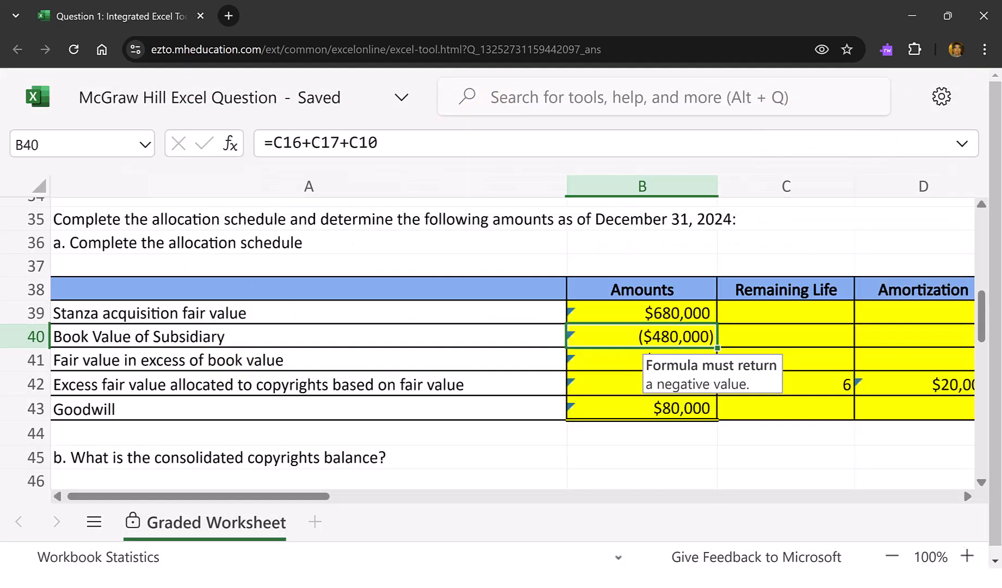
Step: Negate the Book Value of Subsidiary formula in B40 by changing it to =-(C16+C17+C10)
scroll(407, 253, down, 1)
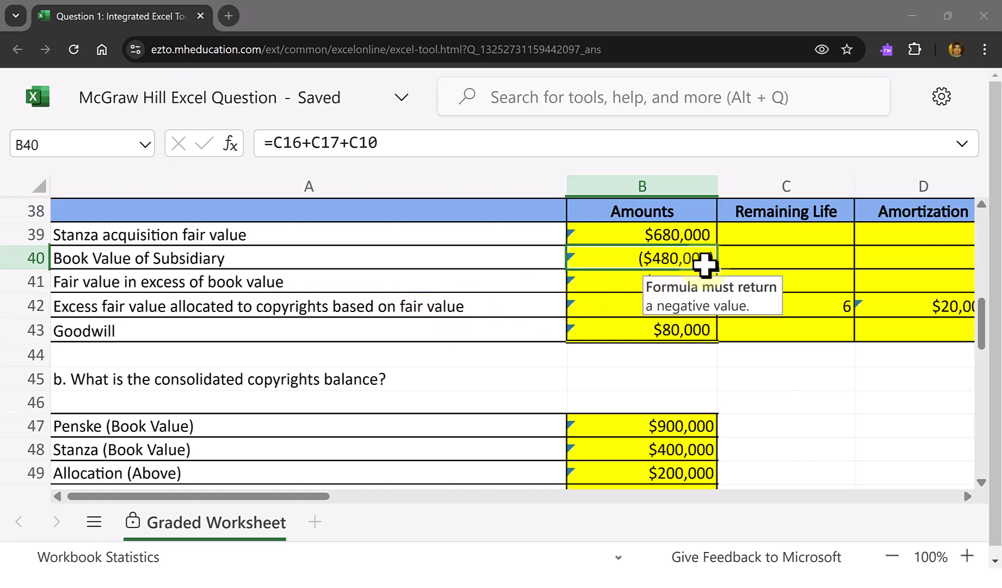
click(615, 283)
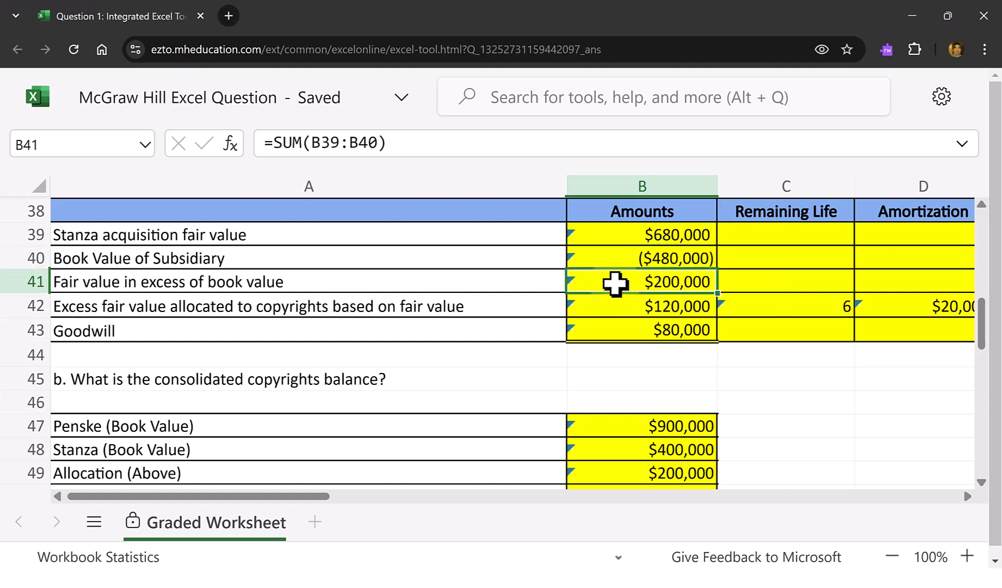
click(630, 260)
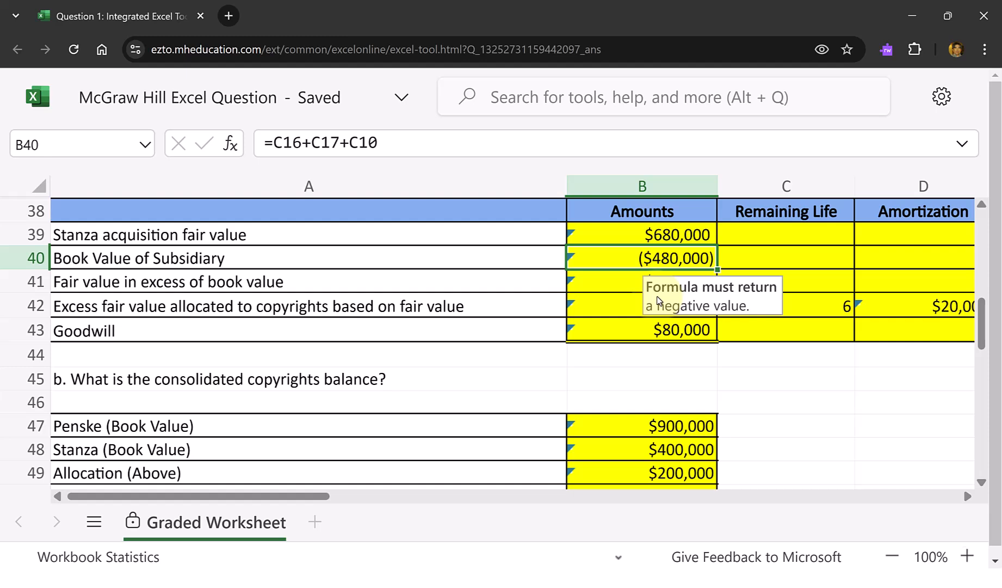
double_click(653, 255)
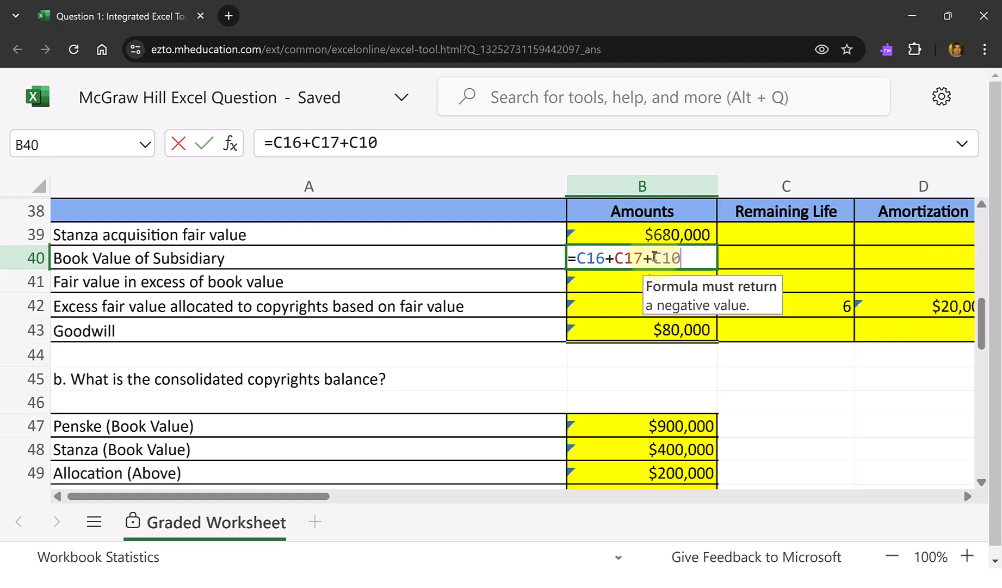
drag(681, 259, 574, 261)
click(574, 260)
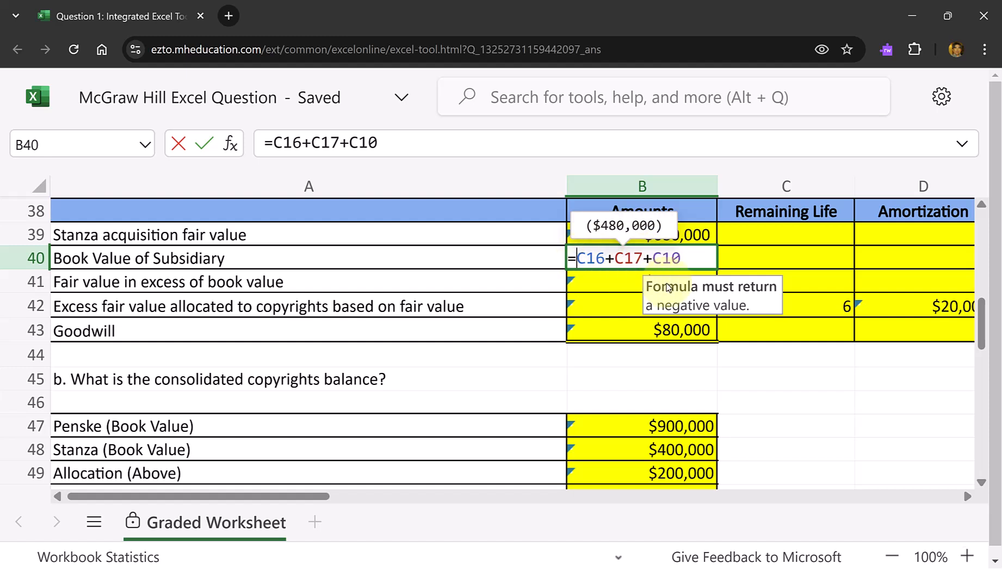
text(-()
key(Right)
key(Right)
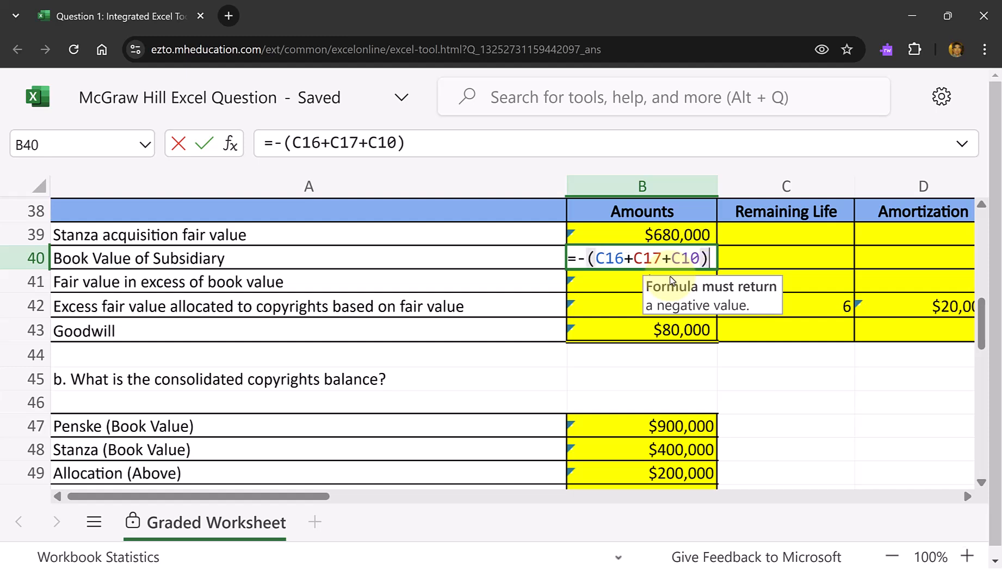
text())
key(Return)
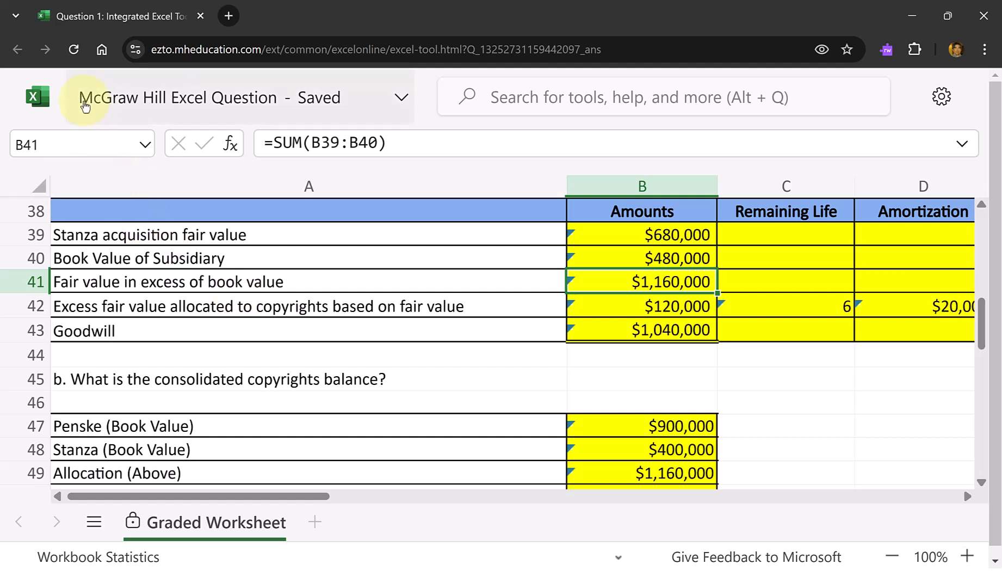
Step: Reopen the MHE Tool, run Check My Work again, and examine the marks in the allocation schedule and copyrights balance
mouse_move(87, 103)
click(872, 199)
scroll(863, 327, down, 10)
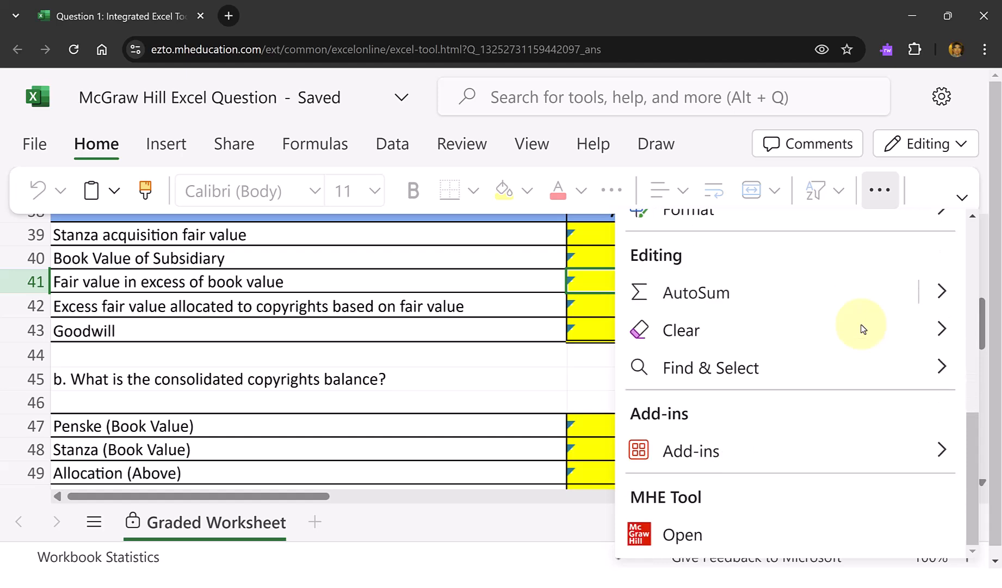
click(683, 534)
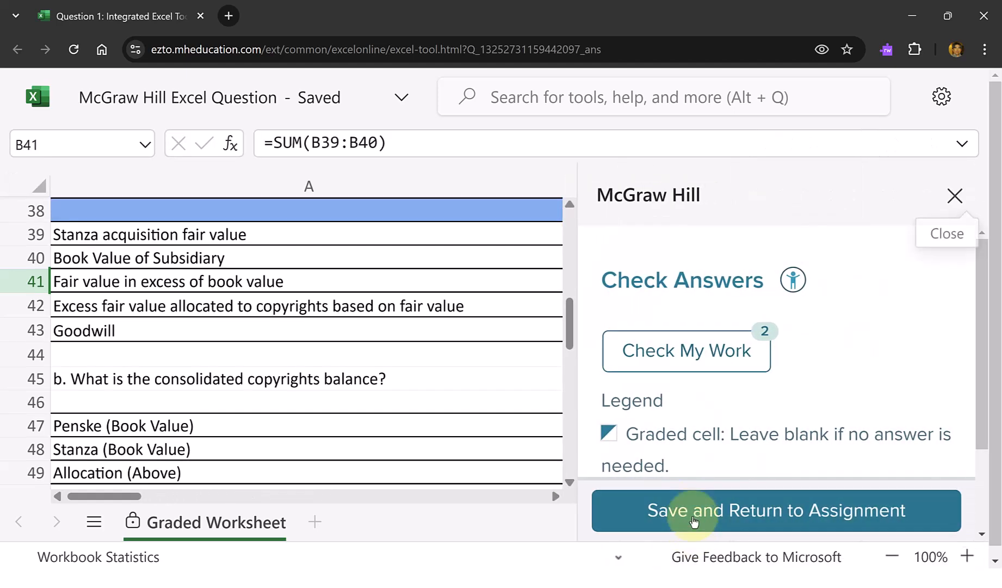
click(698, 355)
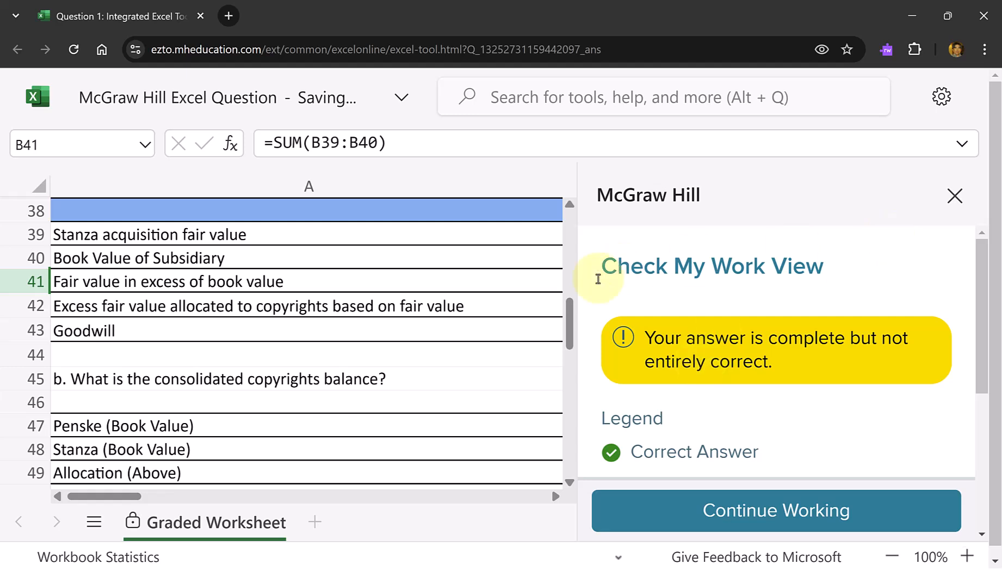
scroll(364, 373, right, 5)
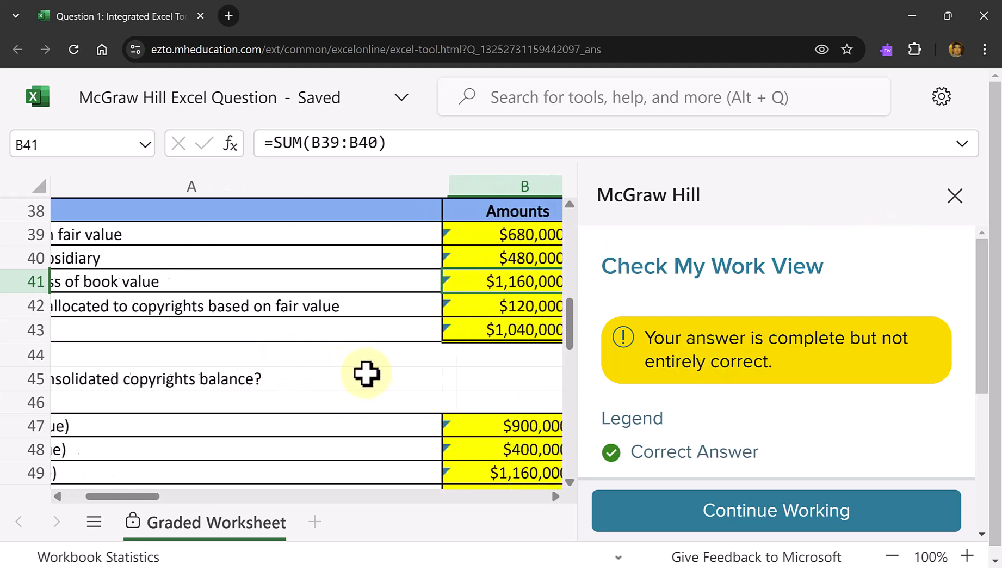
scroll(366, 373, down, 3)
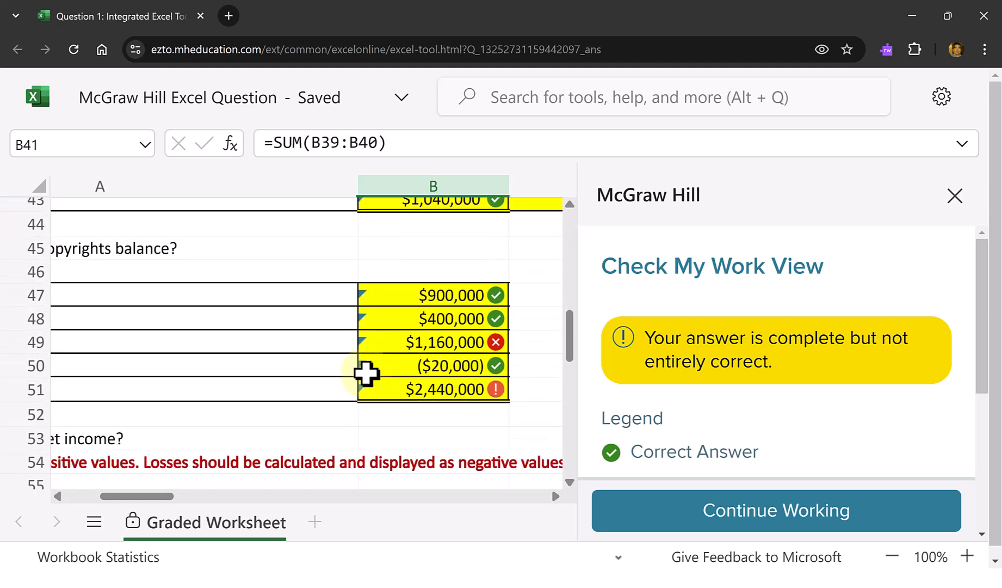
scroll(448, 324, up, 2)
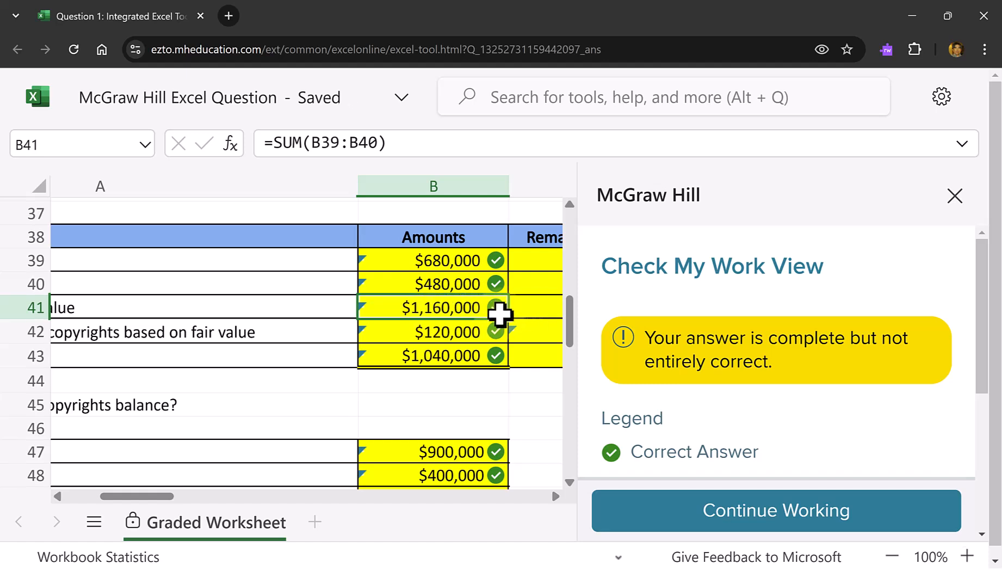
scroll(497, 386, down, 2)
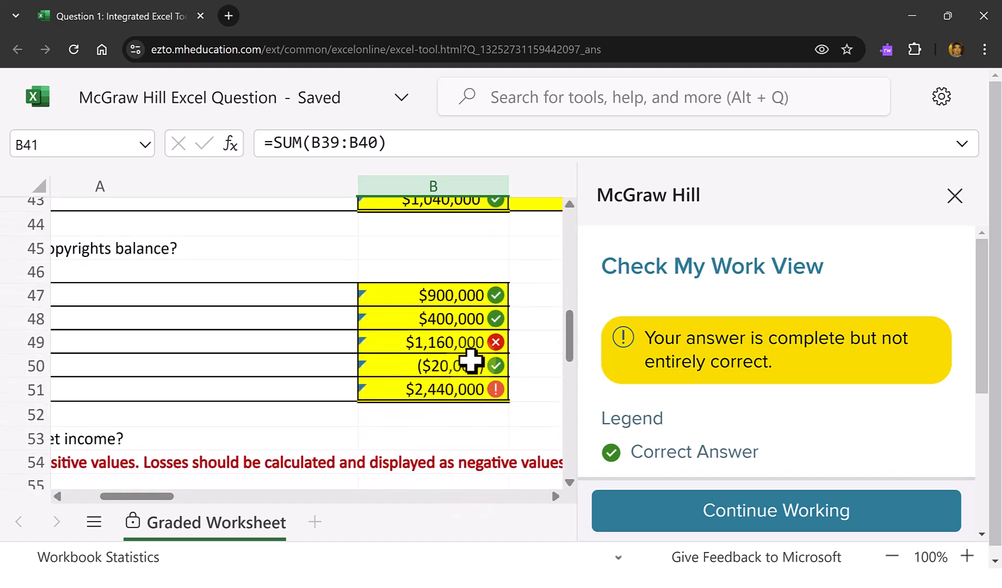
Step: Leave the Check My Work view and change the Allocation (Above) formula in B49 to =B42, the excess fair value allocated to copyrights
click(439, 342)
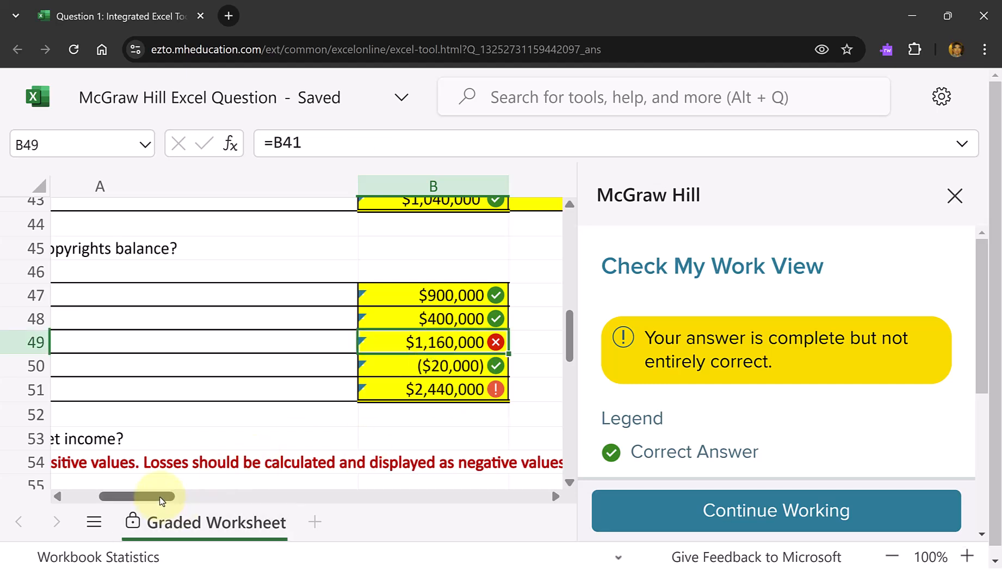
drag(161, 495, 120, 496)
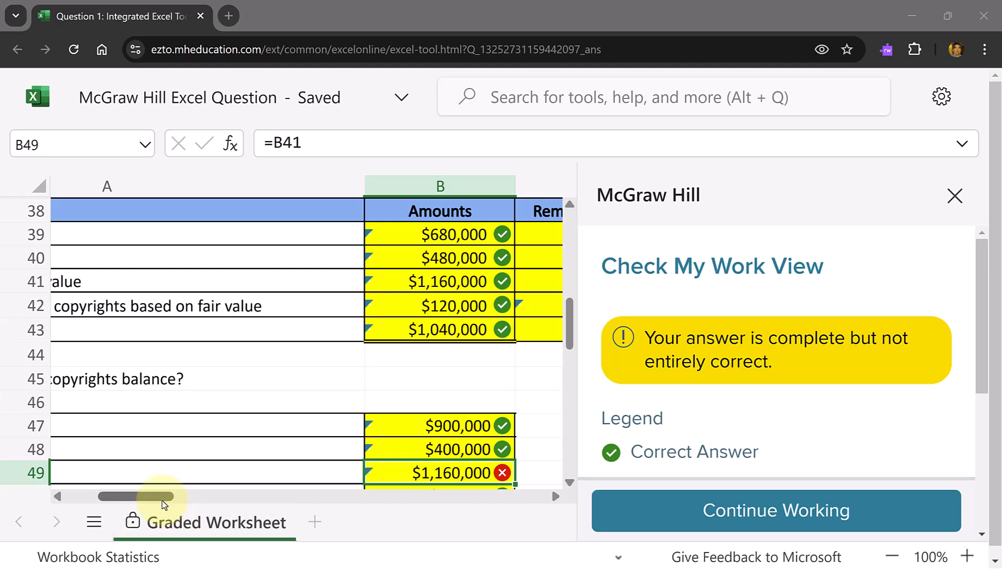
drag(139, 496, 114, 501)
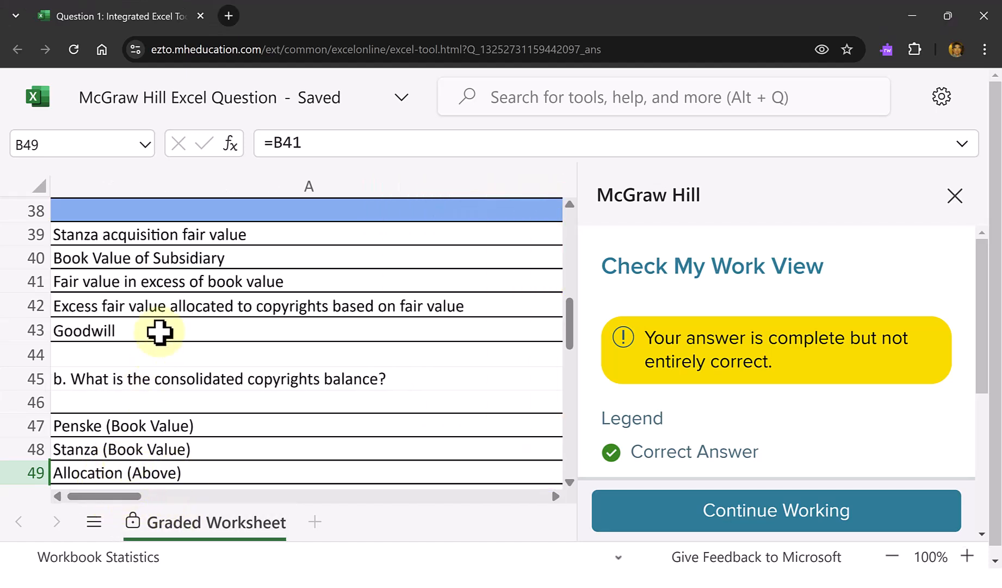
drag(105, 496, 159, 496)
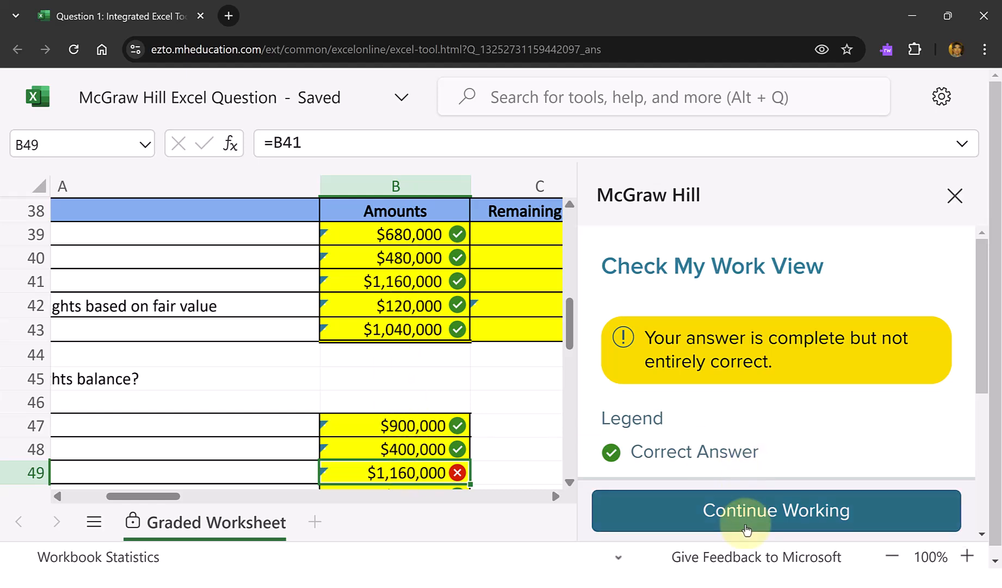
click(749, 512)
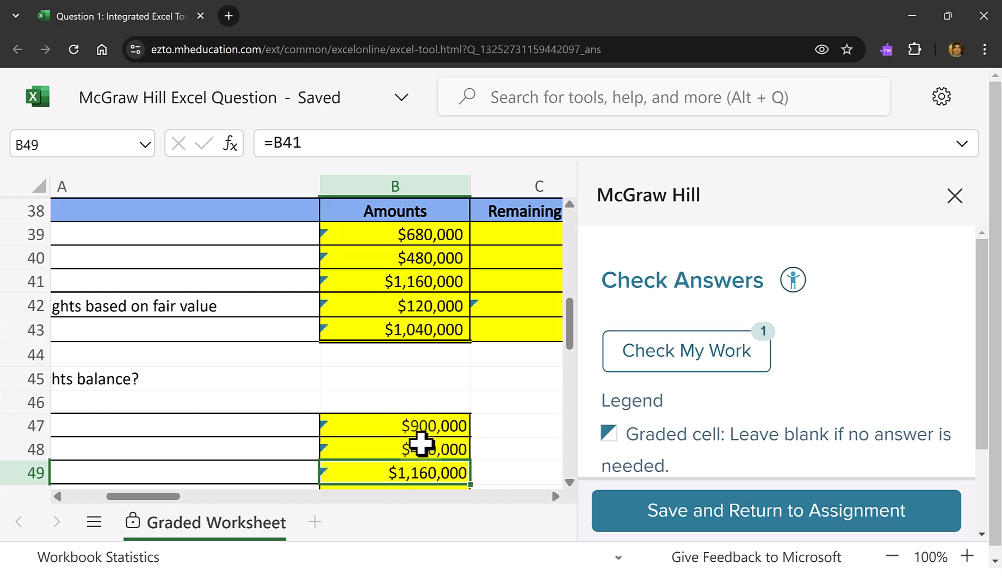
text(=)
click(417, 307)
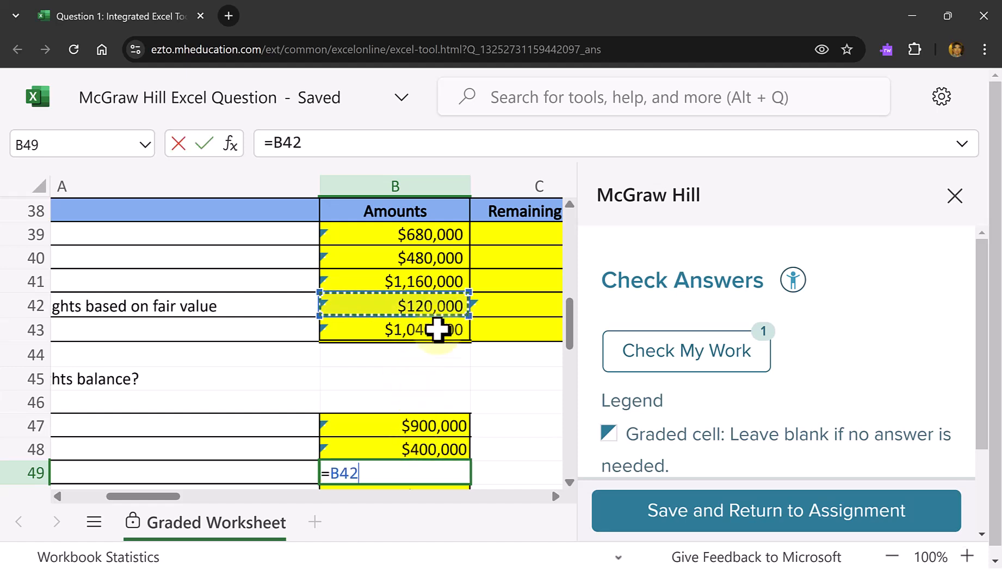
key(Return)
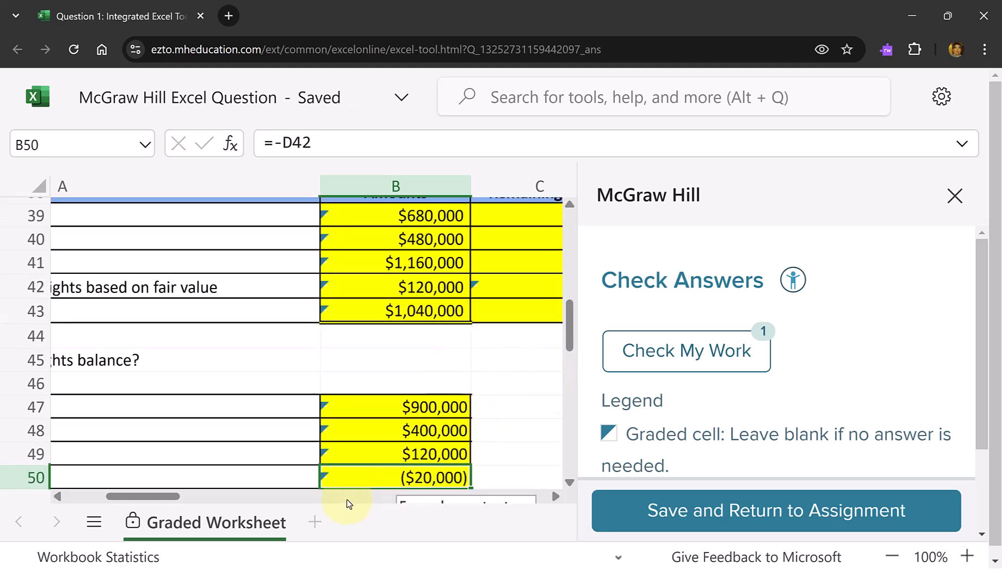
Step: Look over the consolidated copyrights balance section and run Check My Work again on the worksheet
mouse_move(151, 500)
mouse_down()
mouse_move(105, 501)
mouse_move(143, 505)
mouse_up()
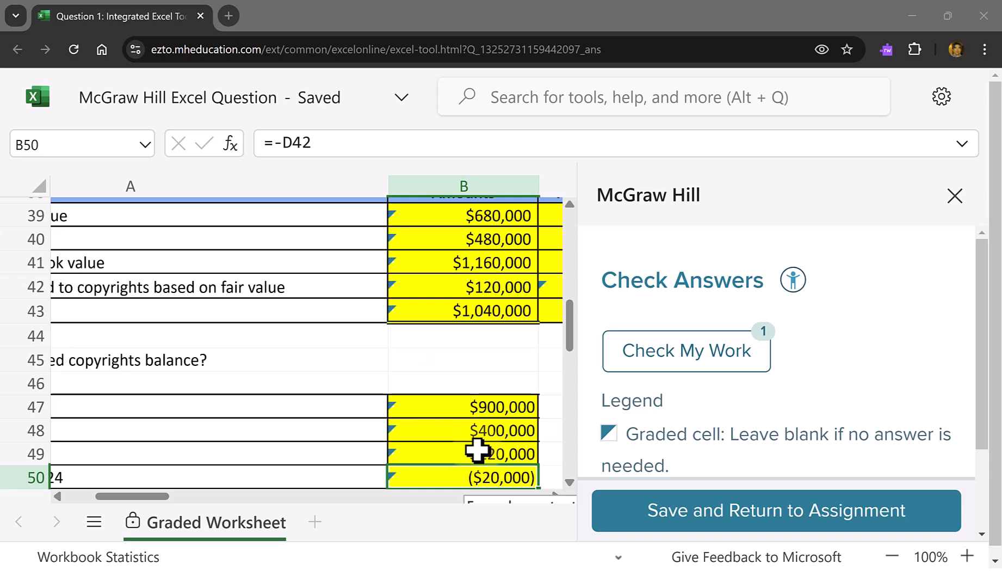
scroll(493, 472, down, 1)
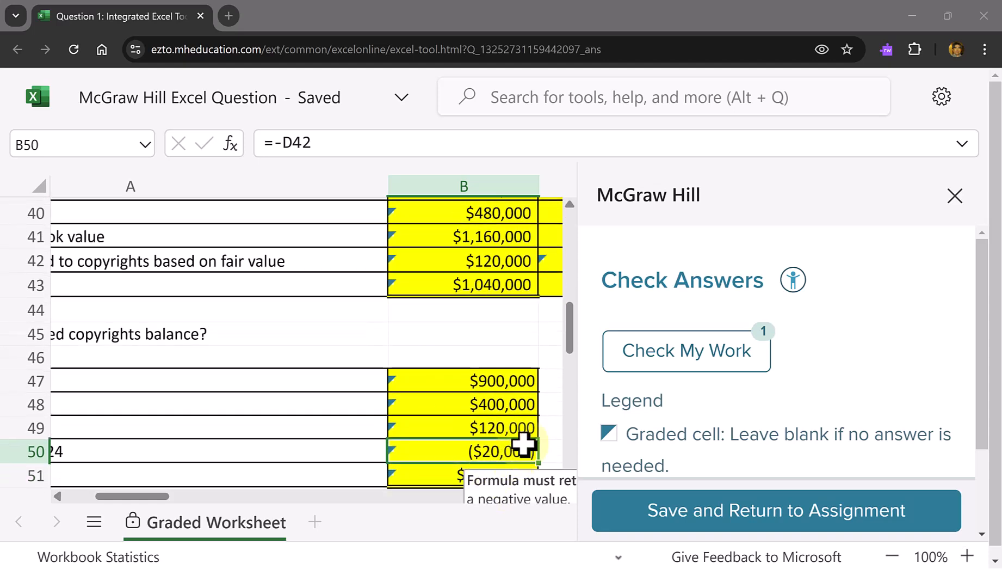
click(717, 362)
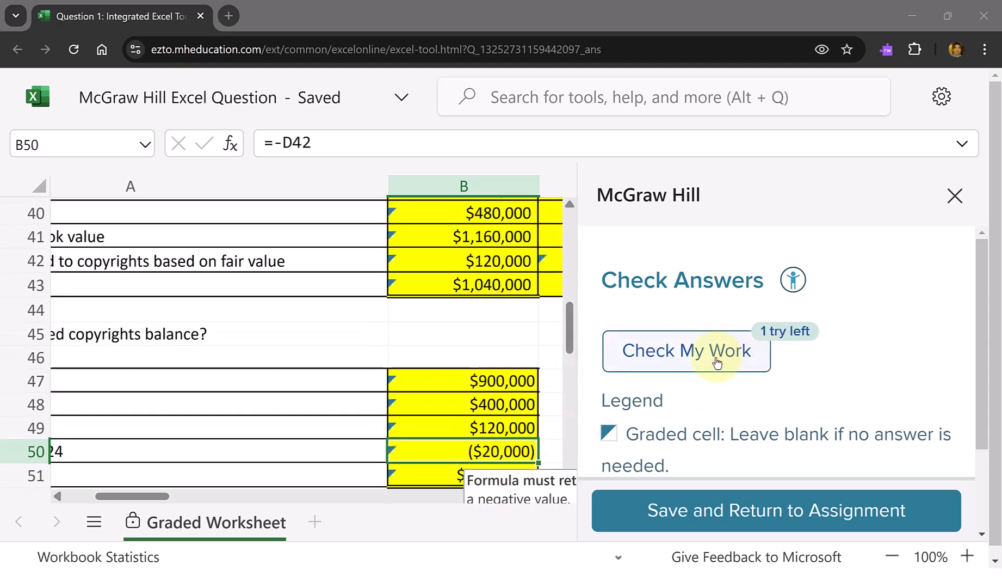
click(715, 361)
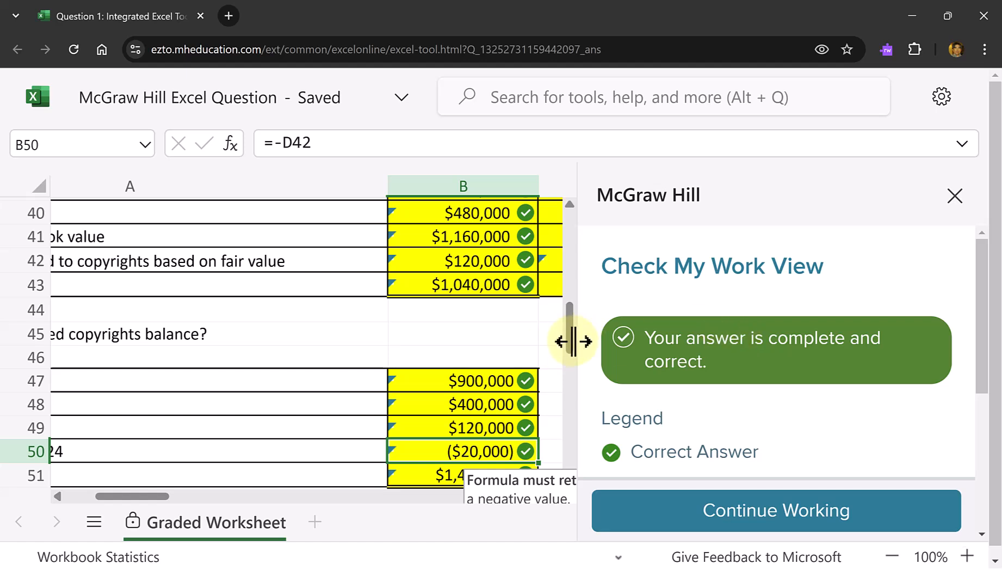
Step: Examine the correctness marks from the allocation schedule down to the retained earnings and consolidated goodwill balances, matching them to their row labels
drag(570, 343, 570, 327)
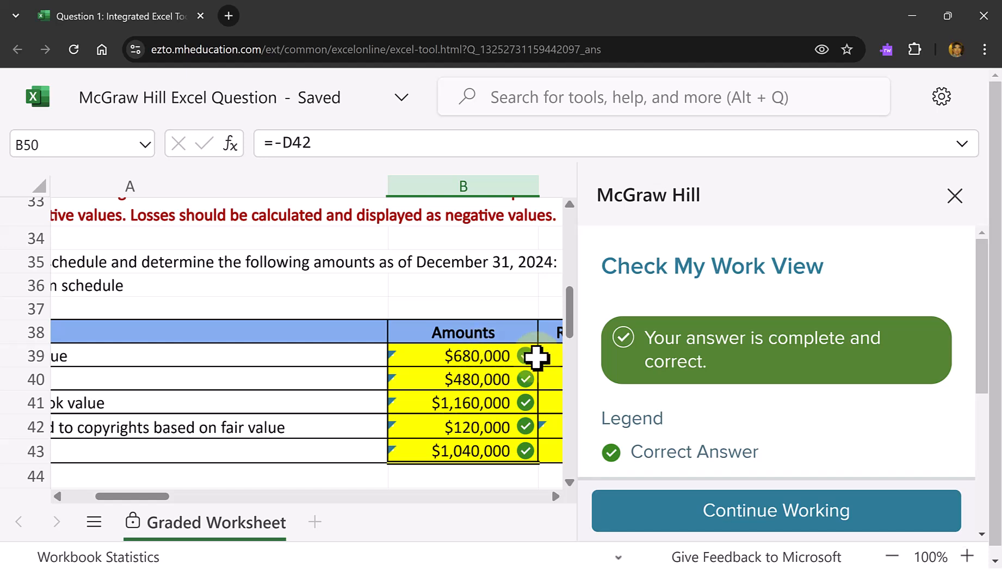
mouse_move(132, 498)
mouse_down()
mouse_move(91, 497)
mouse_move(139, 496)
mouse_up()
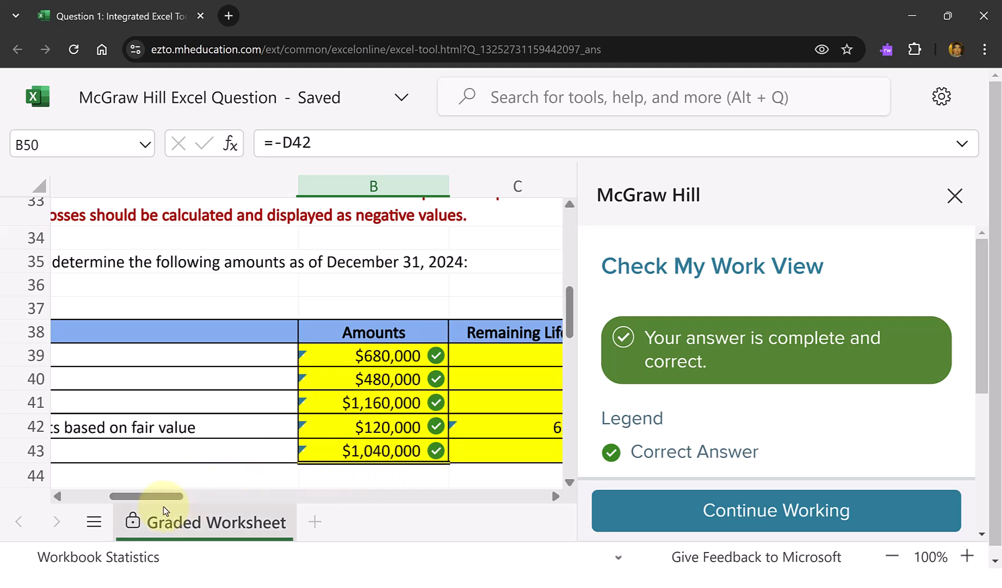
drag(166, 497, 120, 498)
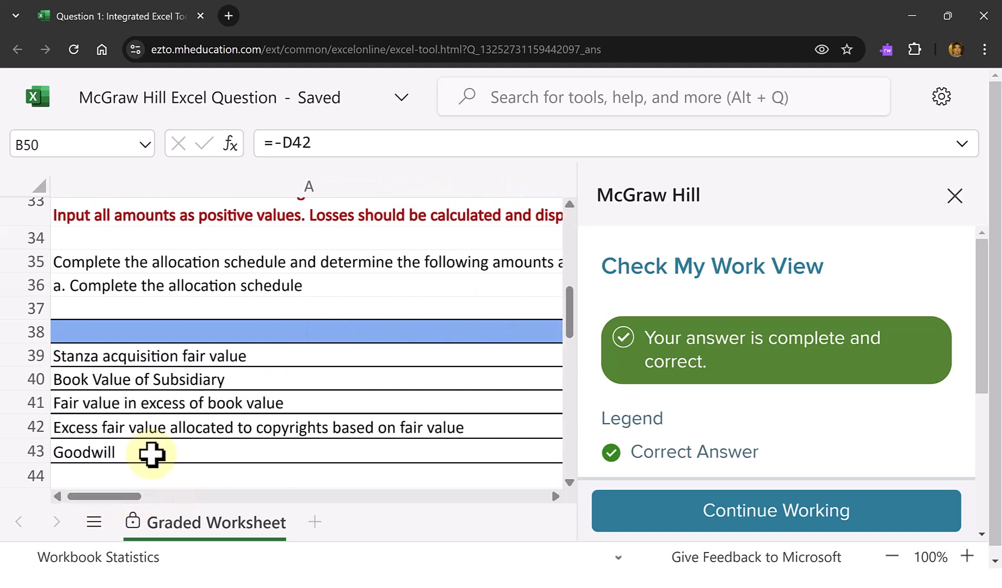
scroll(168, 432, down, 4)
scroll(169, 432, down, 6)
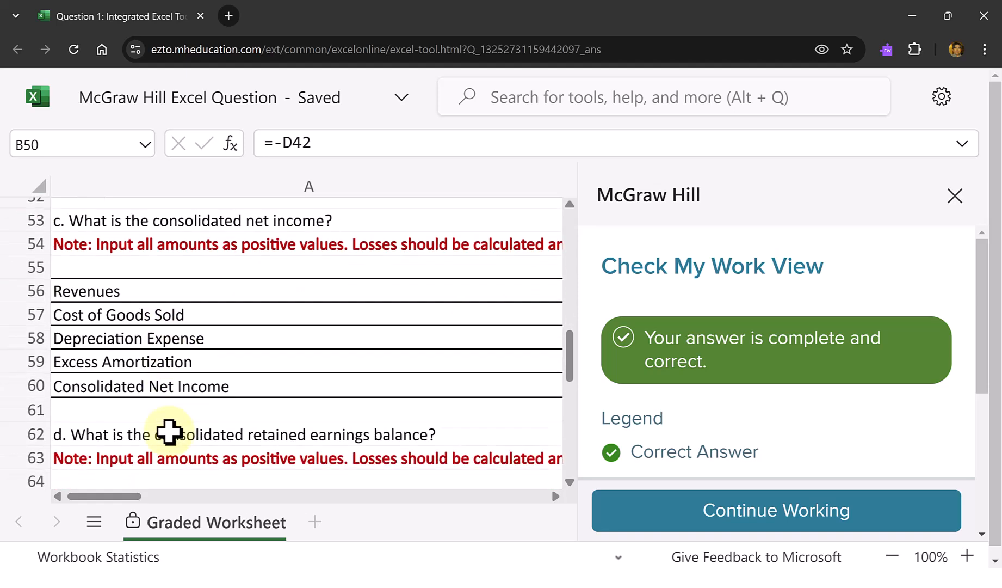
scroll(168, 432, down, 1)
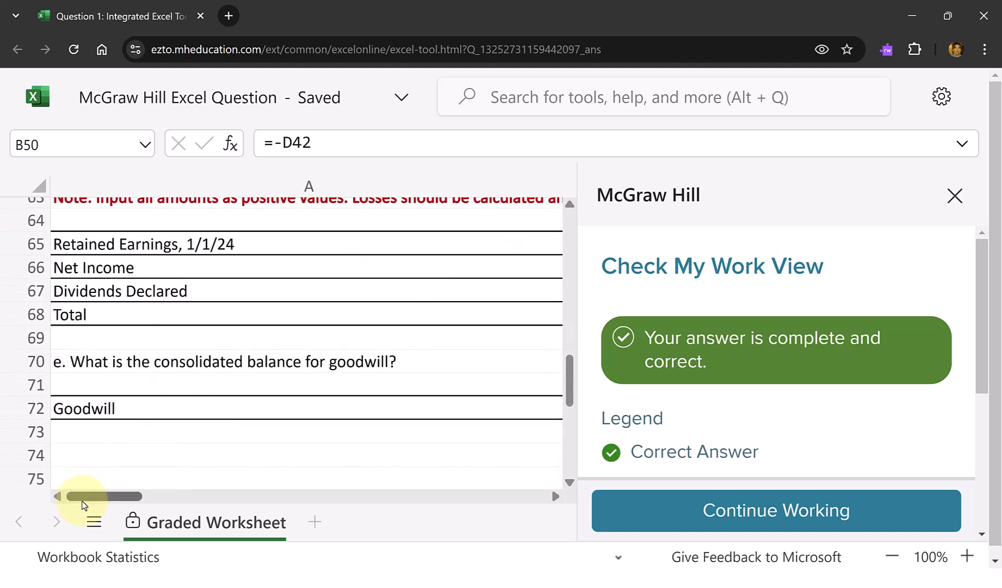
drag(89, 498, 165, 498)
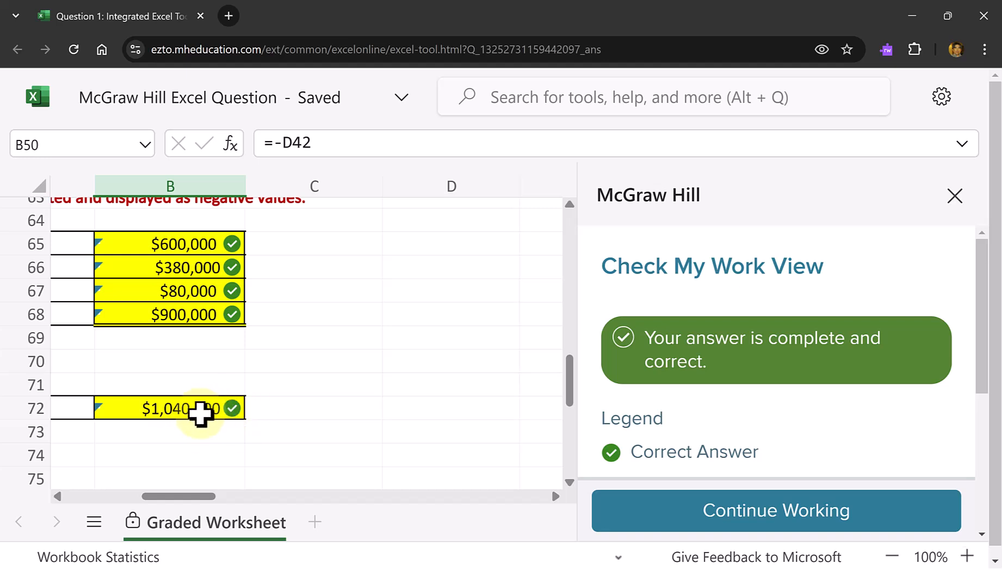
drag(182, 499, 67, 493)
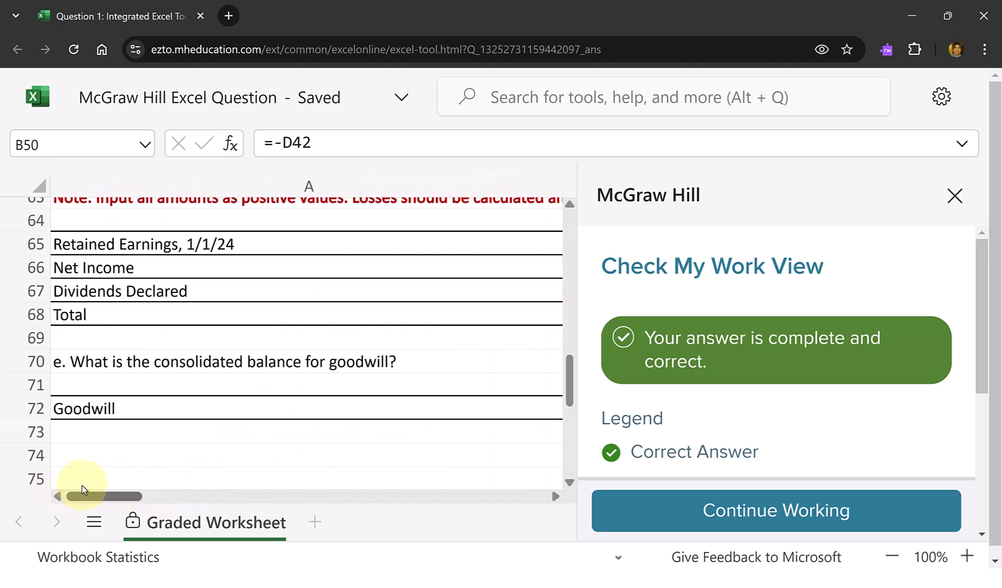
drag(143, 500, 161, 496)
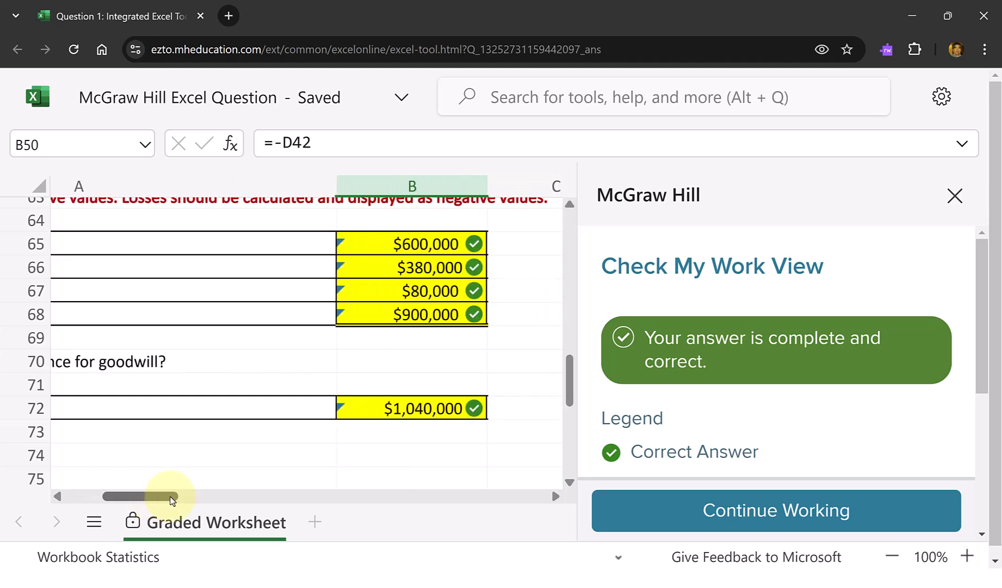
Step: Review the marks back up to the allocation schedule and inspect the Book Value of Subsidiary formula in B40
scroll(250, 400, up, 3)
scroll(250, 400, up, 3)
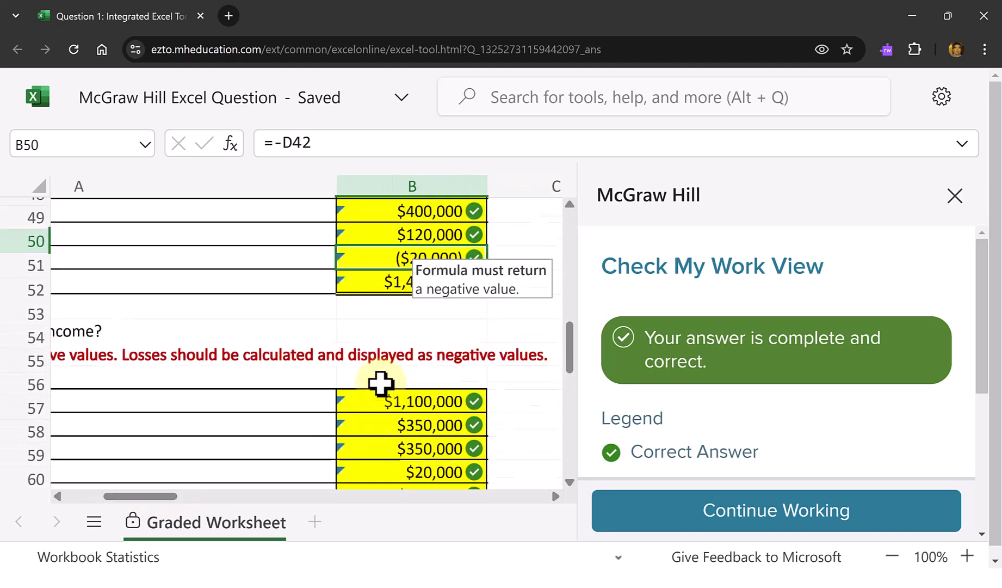
scroll(490, 296, up, 3)
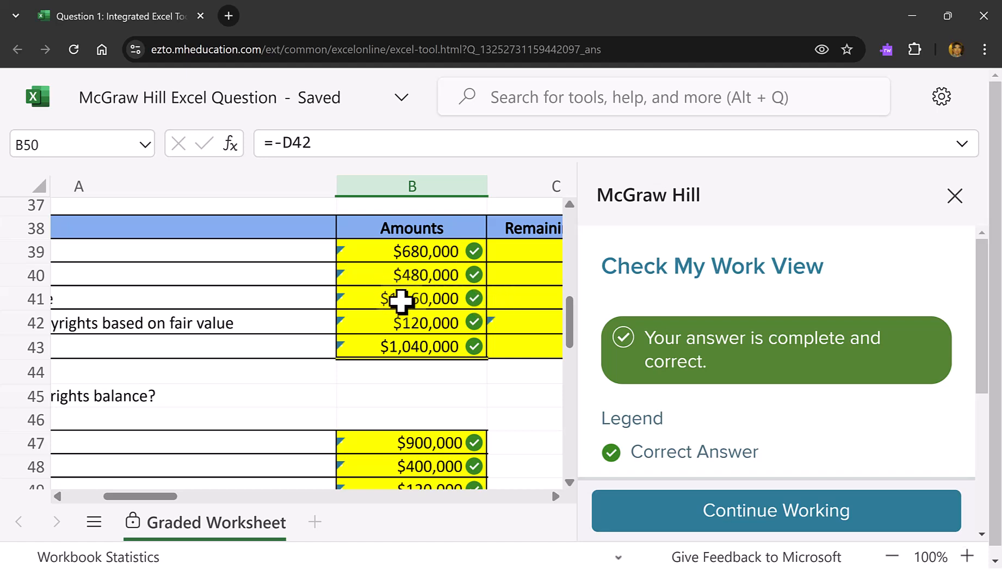
click(414, 275)
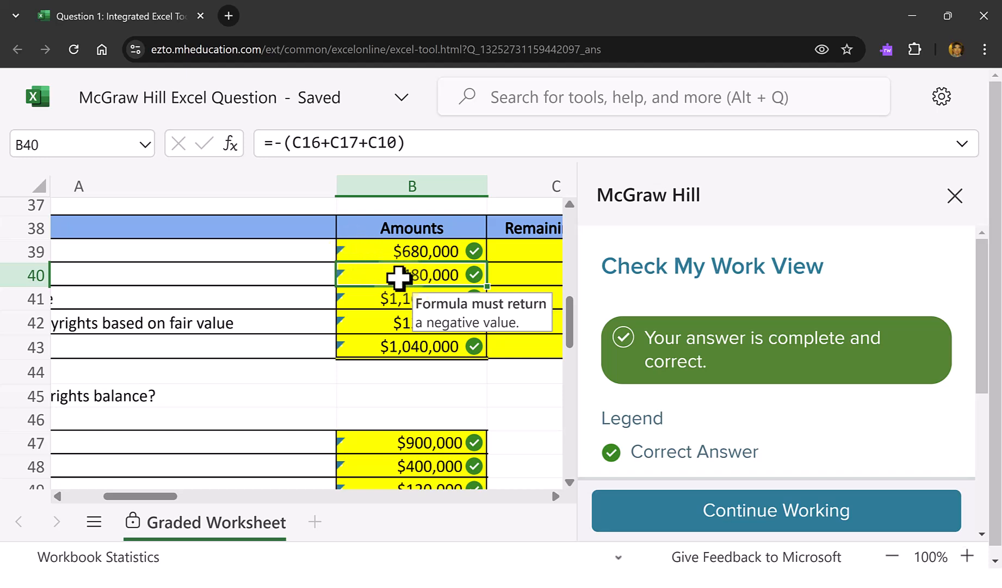
click(282, 147)
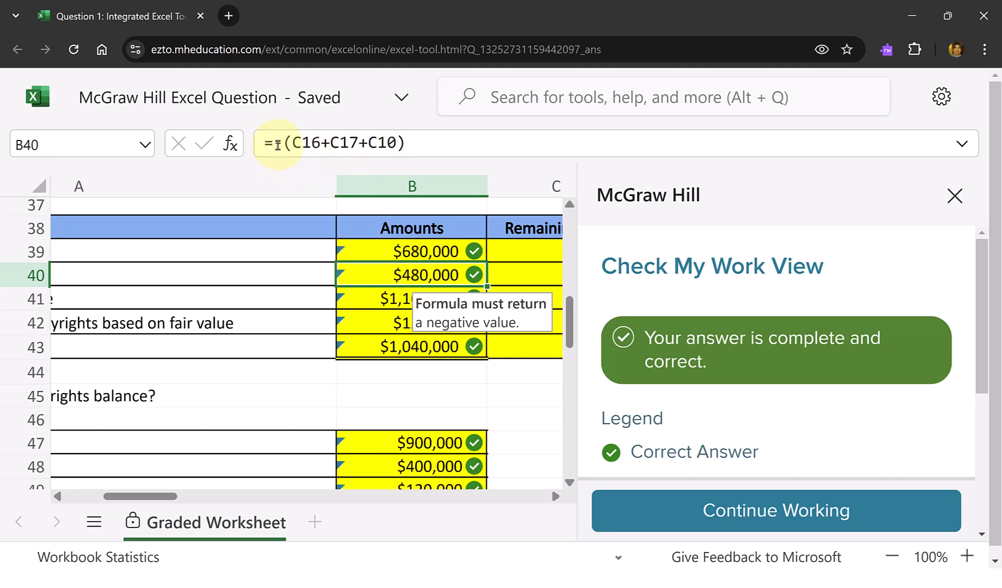